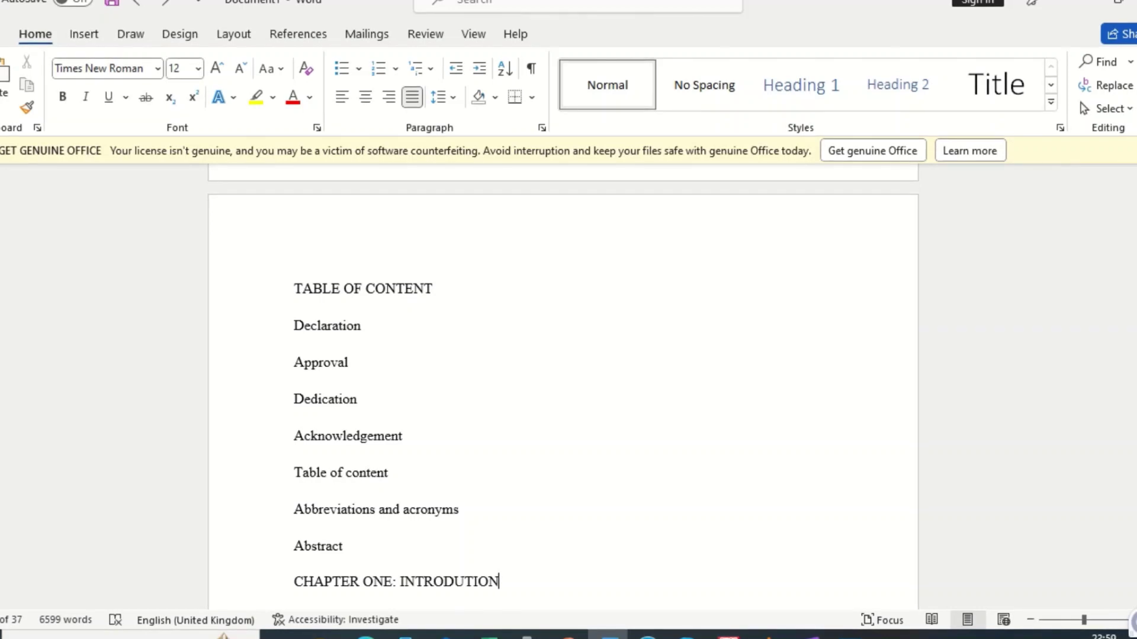
Look over the typed table of contents and go back through the preliminary pages to the cover page
scroll(563, 385, down, 15)
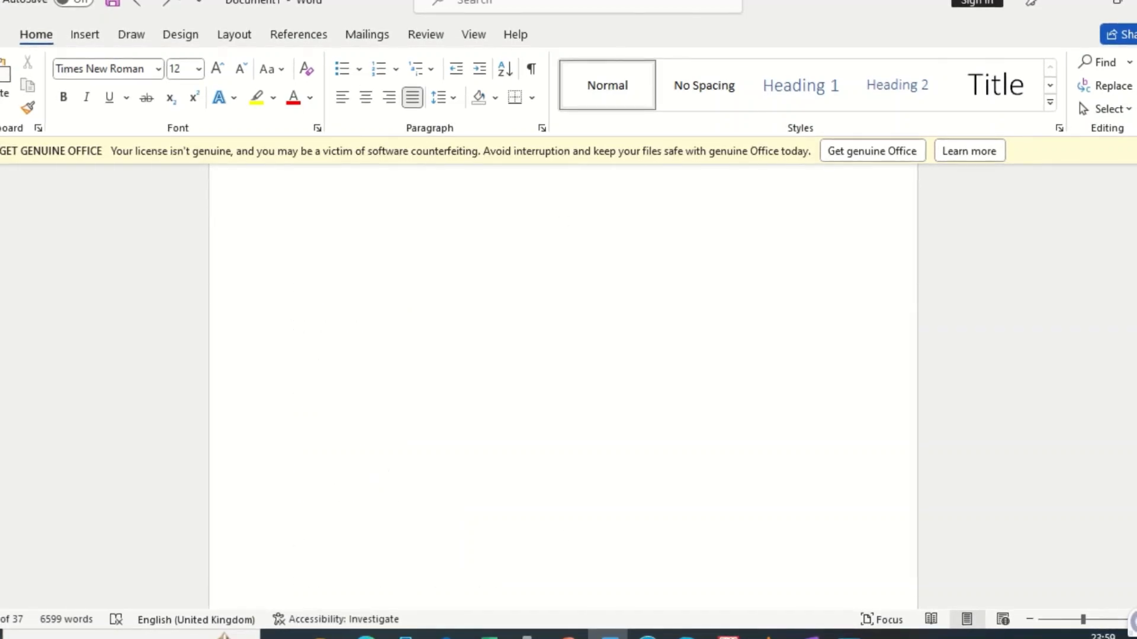
scroll(563, 364, up, 12)
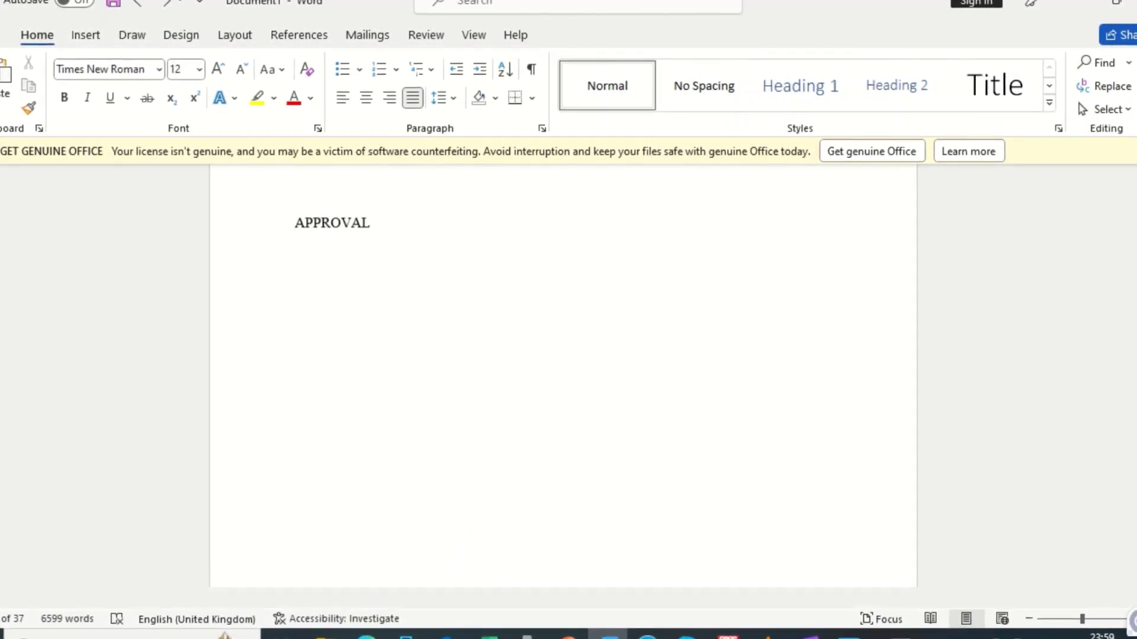
scroll(564, 363, up, 6)
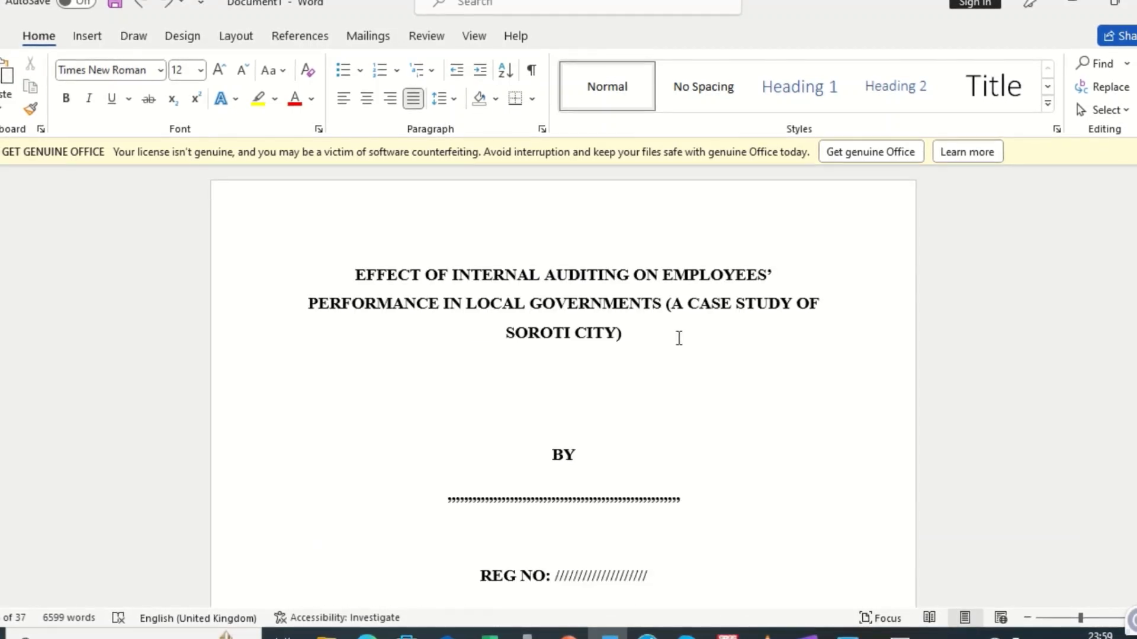
Review the cover page from the research title down to the DECLARATION heading on the following page
click(679, 338)
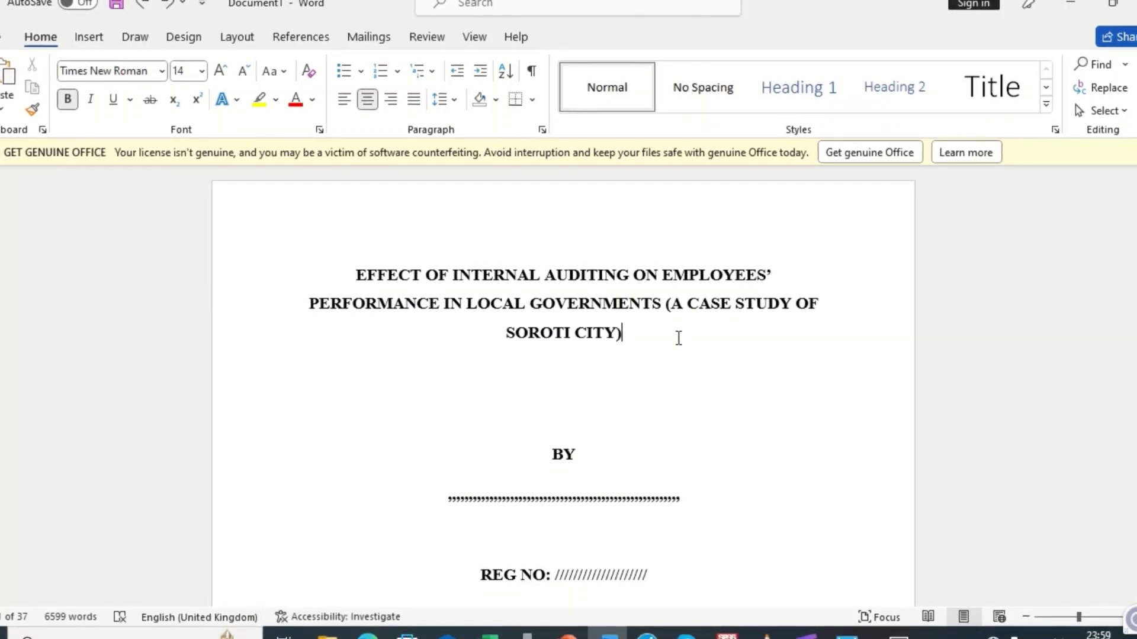
key(Down)
key(Down)
key(Down)
key(Down)
key(Down)
key(Down)
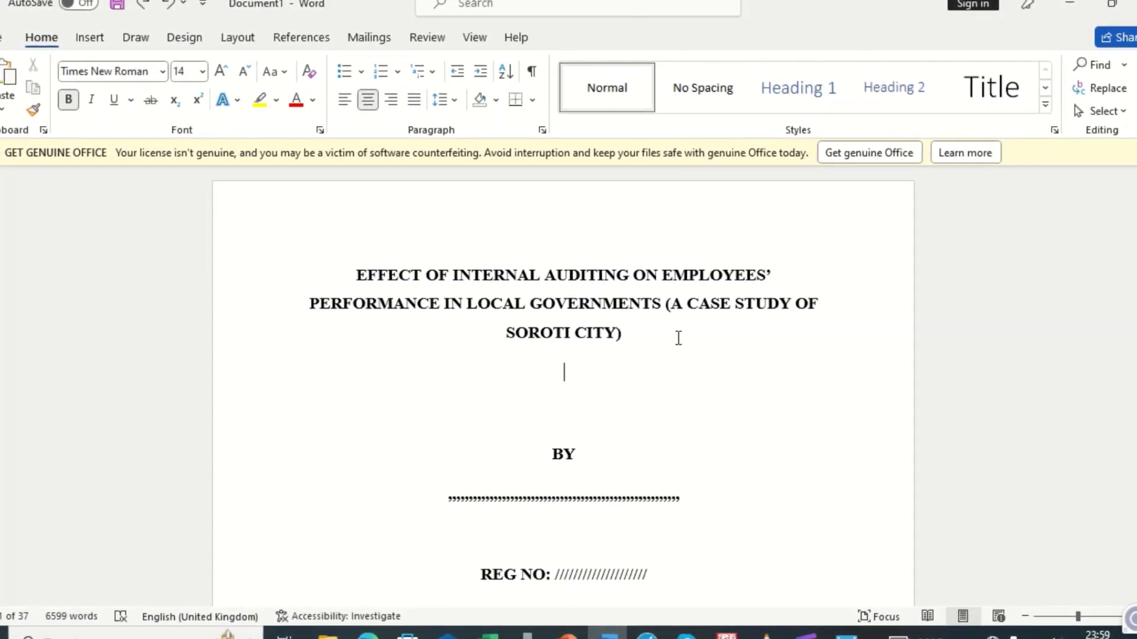
key(Down)
key(Down)
key(Down)
key(Down)
key(Down)
key(Down)
key(Down)
key(Down)
key(Down)
key(Down)
key(Down)
key(Down)
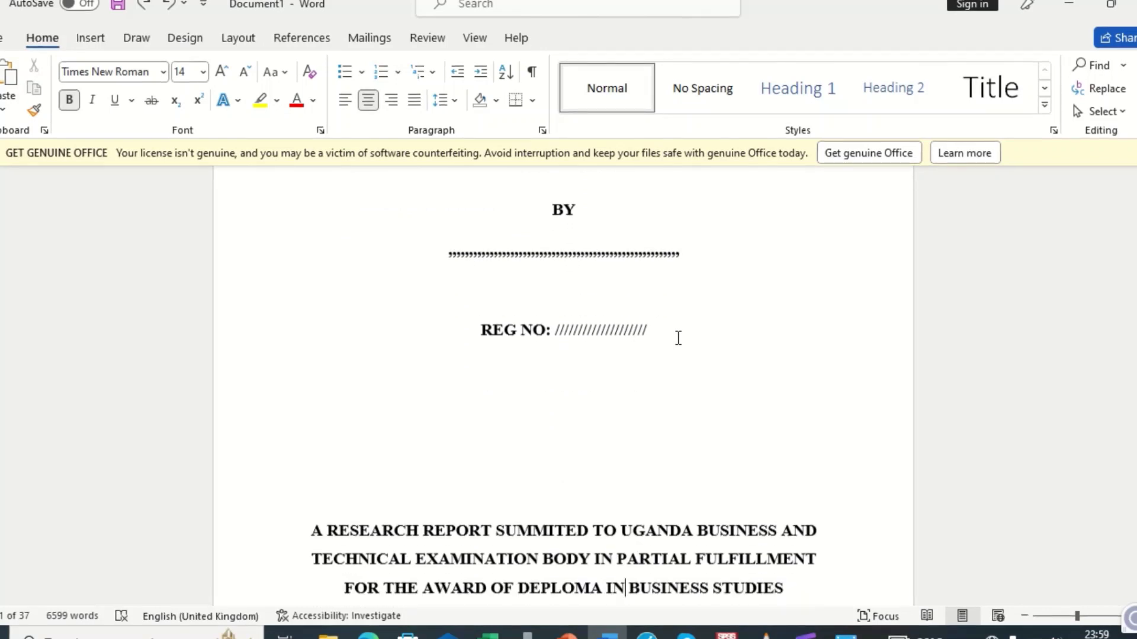
key(Down)
key(Down)
key(Down)
key(Down)
key(Down)
key(Down)
key(Down)
key(Down)
key(Down)
key(Down)
key(Down)
key(Down)
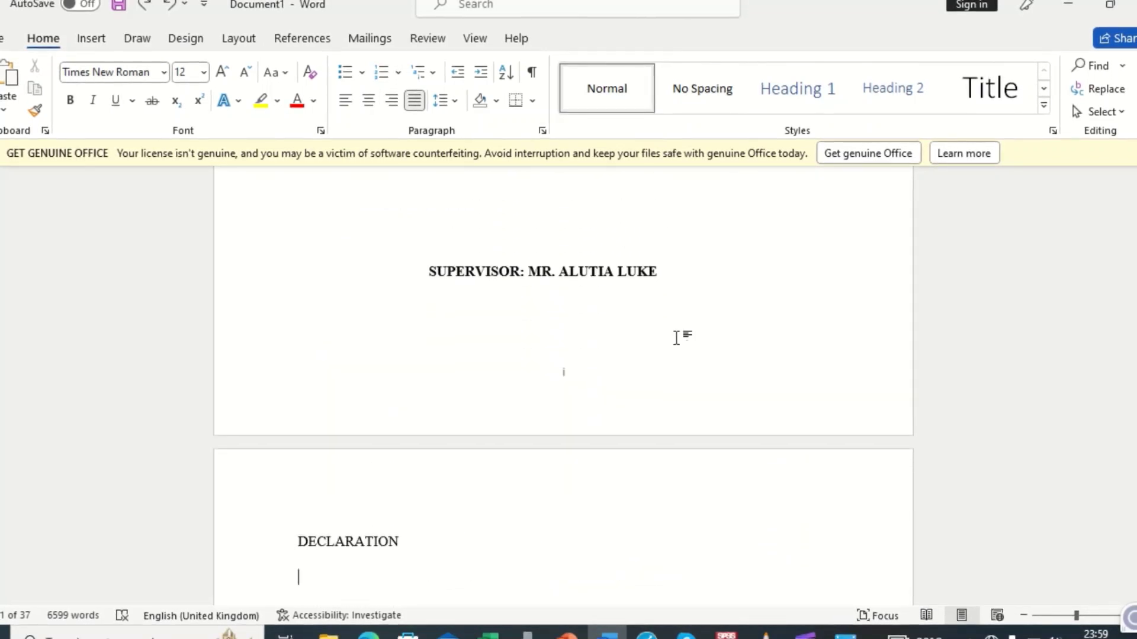
key(Down)
key(Down)
key(Down)
key(Down)
key(Down)
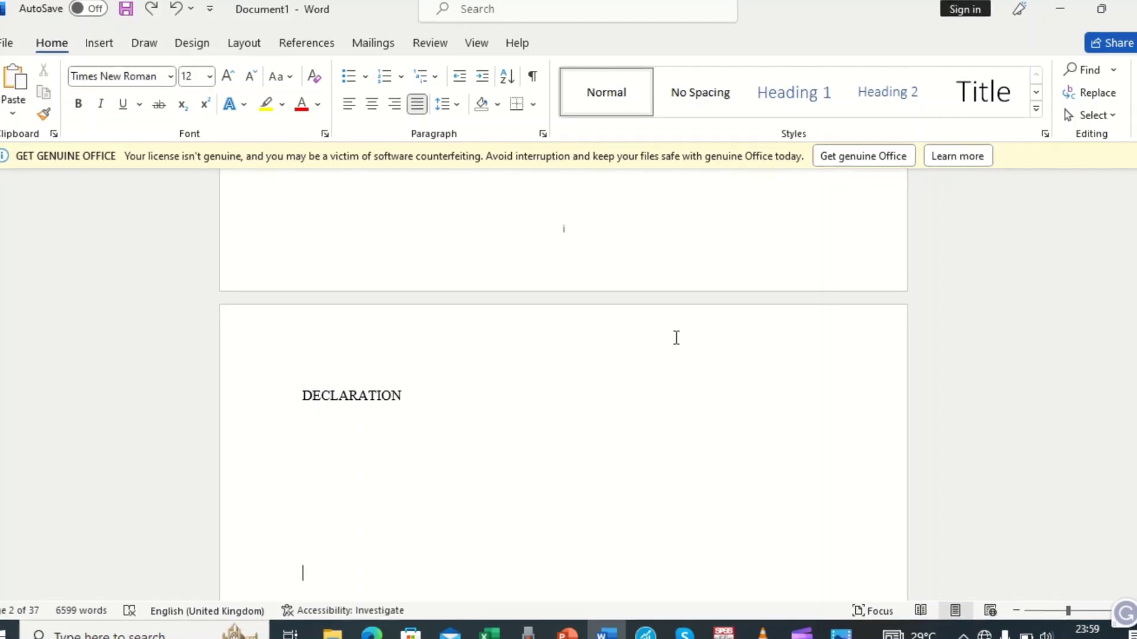
click(342, 395)
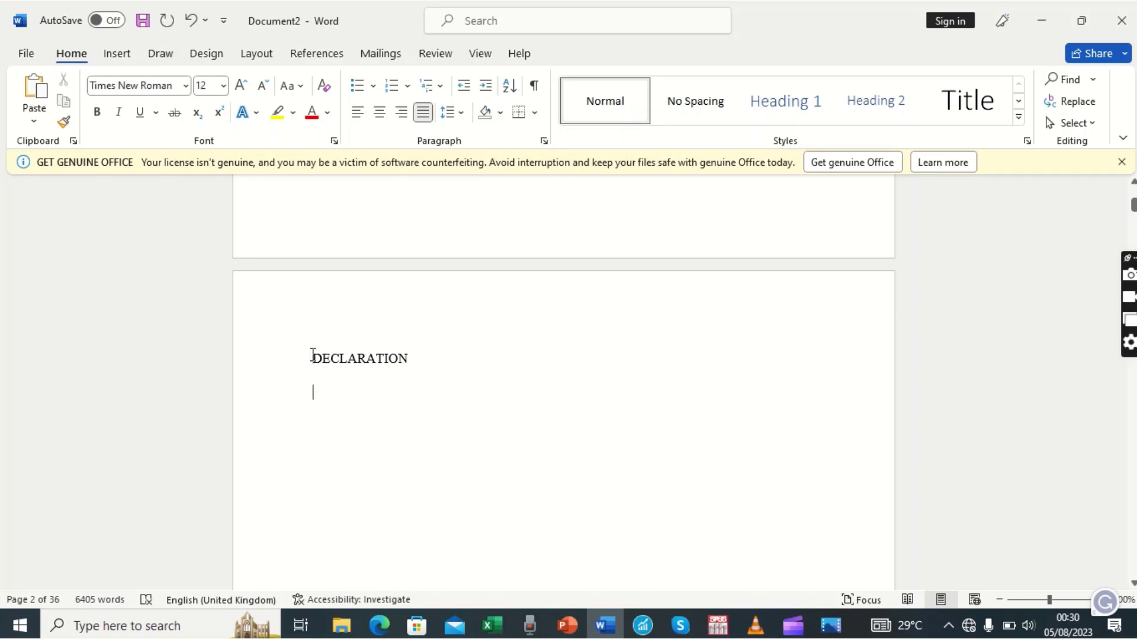
Review the preliminary page headings from DECLARATION and APPROVAL onward to the start of CHAPTER ONE
scroll(312, 356, down, 15)
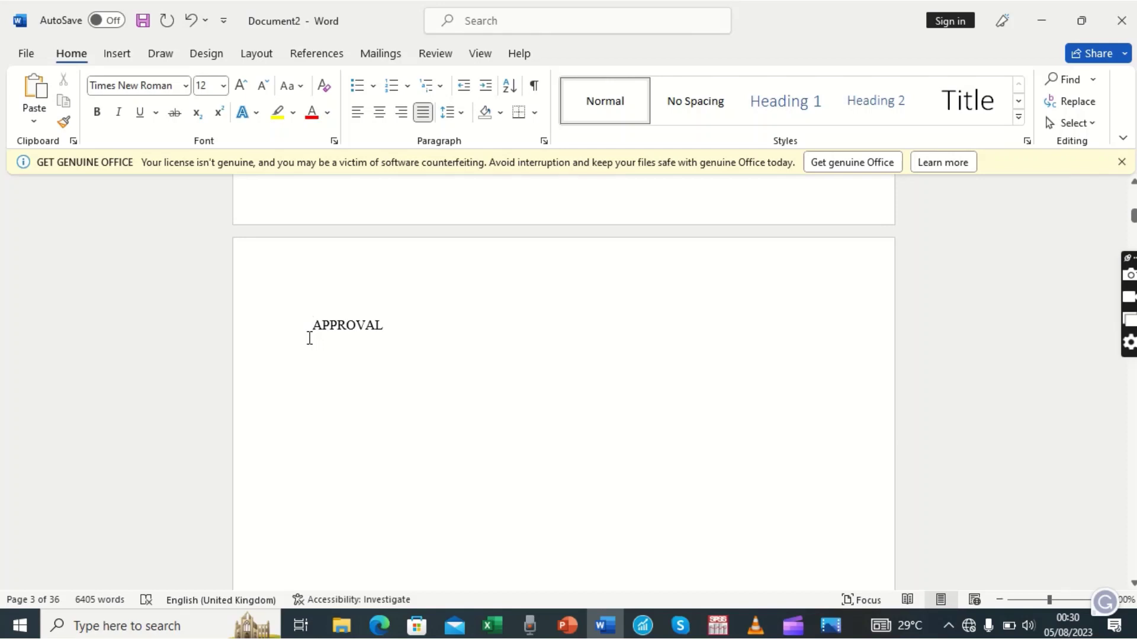
scroll(309, 338, down, 15)
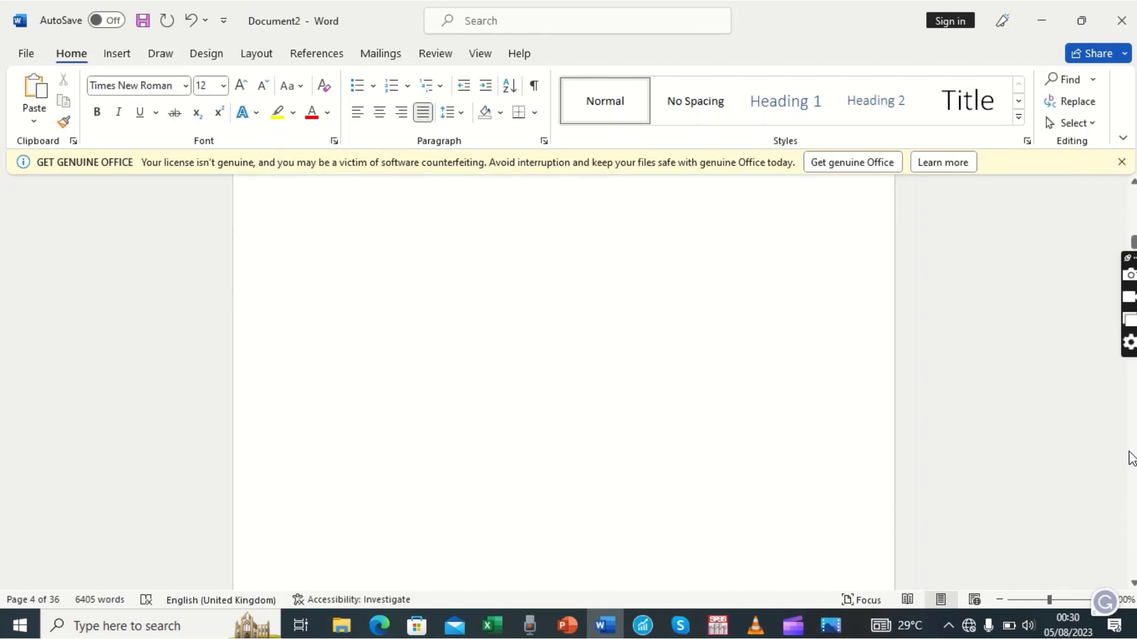
scroll(1130, 458, down, 20)
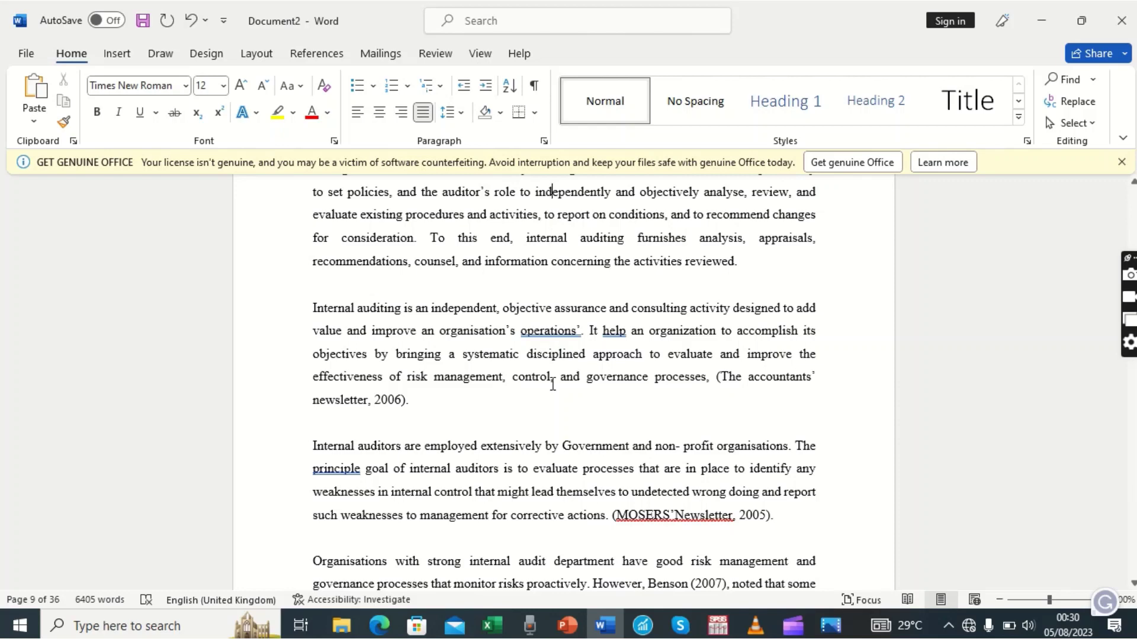
scroll(553, 384, up, 3)
scroll(552, 383, up, 5)
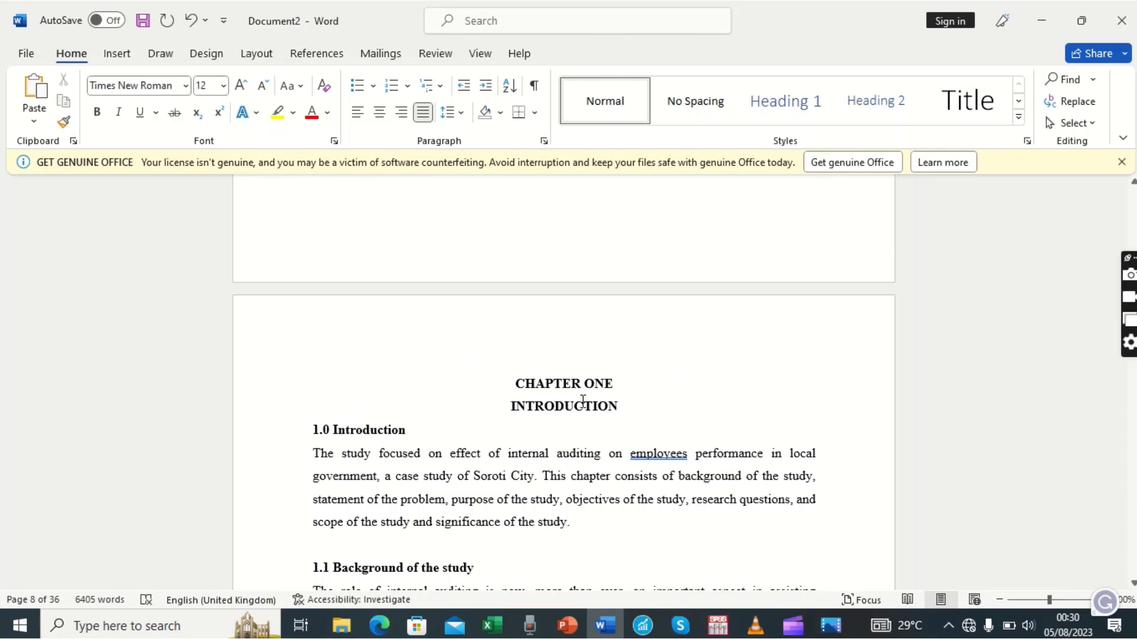
Examine the numbered heading "1.0 Introduction" under CHAPTER ONE by highlighting its text
click(309, 429)
key(End)
triple_click(377, 429)
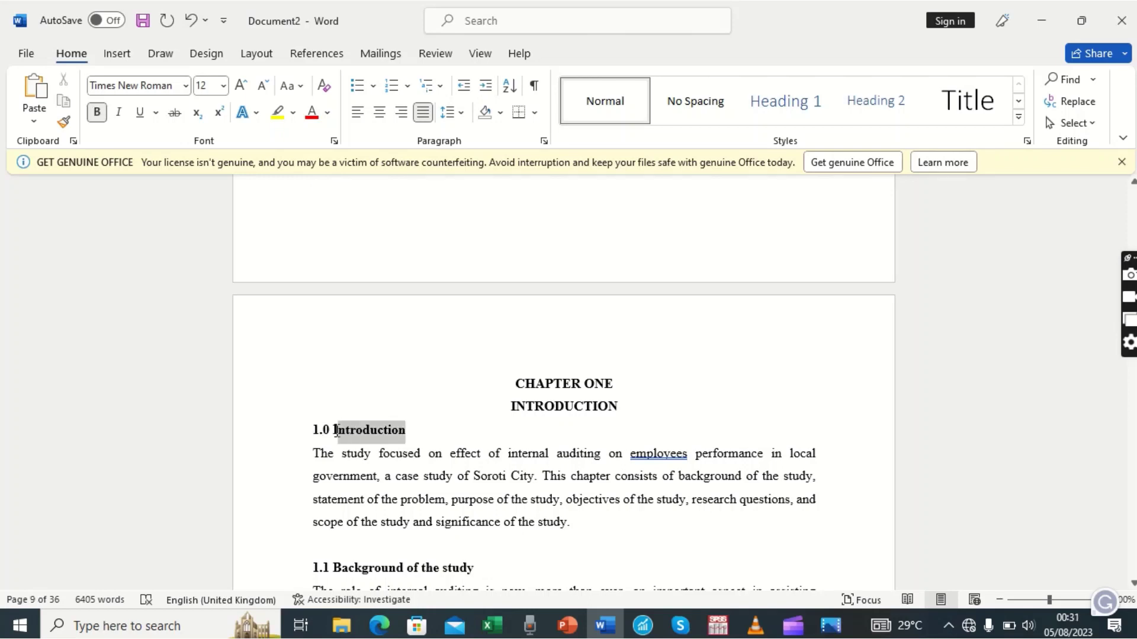
click(374, 475)
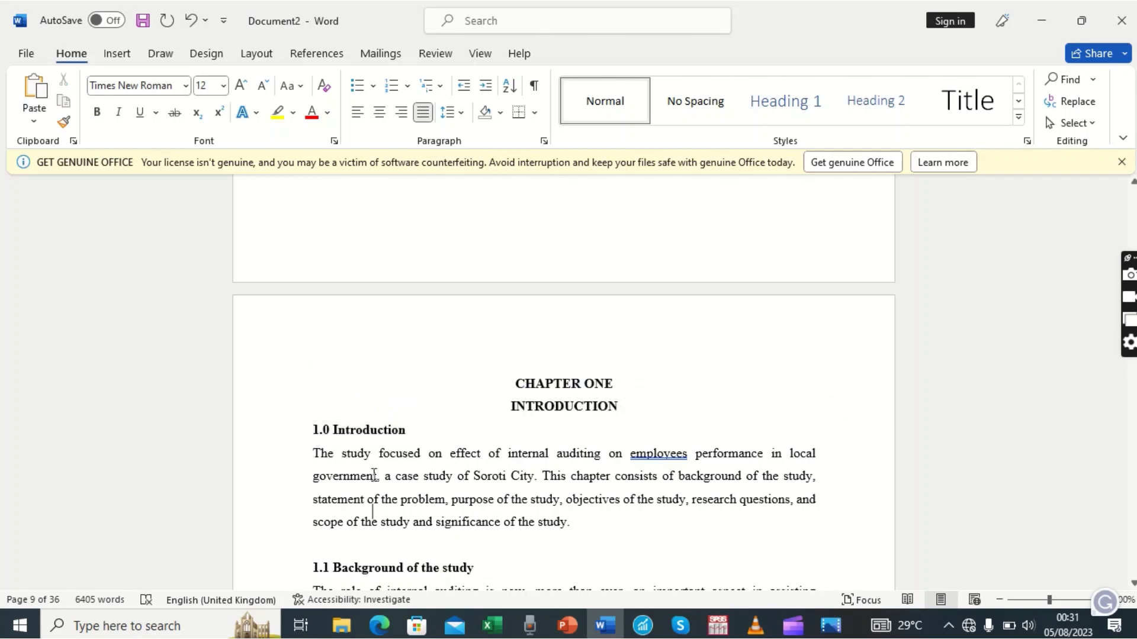
Review the introduction and section "1.1 Background of the study" through to the heading "1.2 Statement of the study"
scroll(374, 475, down, 3)
key(Down)
key(Down)
key(Down)
key(Down)
key(Down)
key(Down)
key(Down)
key(Down)
key(Down)
key(Down)
key(Down)
key(Down)
key(Down)
key(Down)
key(Down)
key(Down)
key(Down)
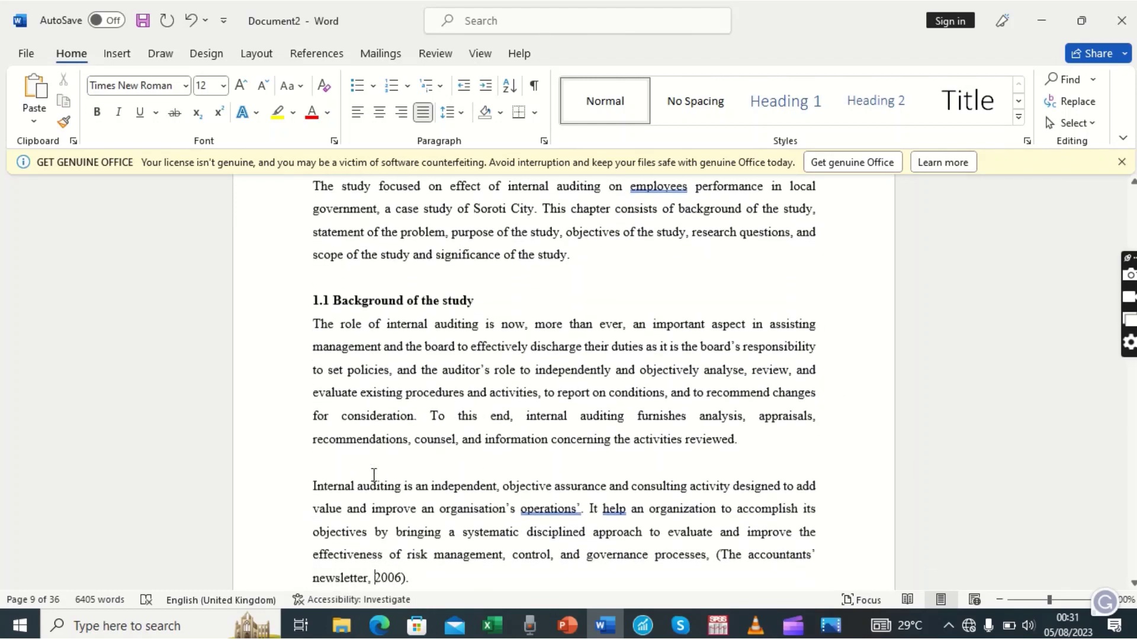
key(Down)
key(Down)
key(Down)
key(Down)
key(Down)
key(Down)
key(Down)
key(Down)
key(Down)
key(Down)
key(Down)
key(Down)
key(Down)
key(Down)
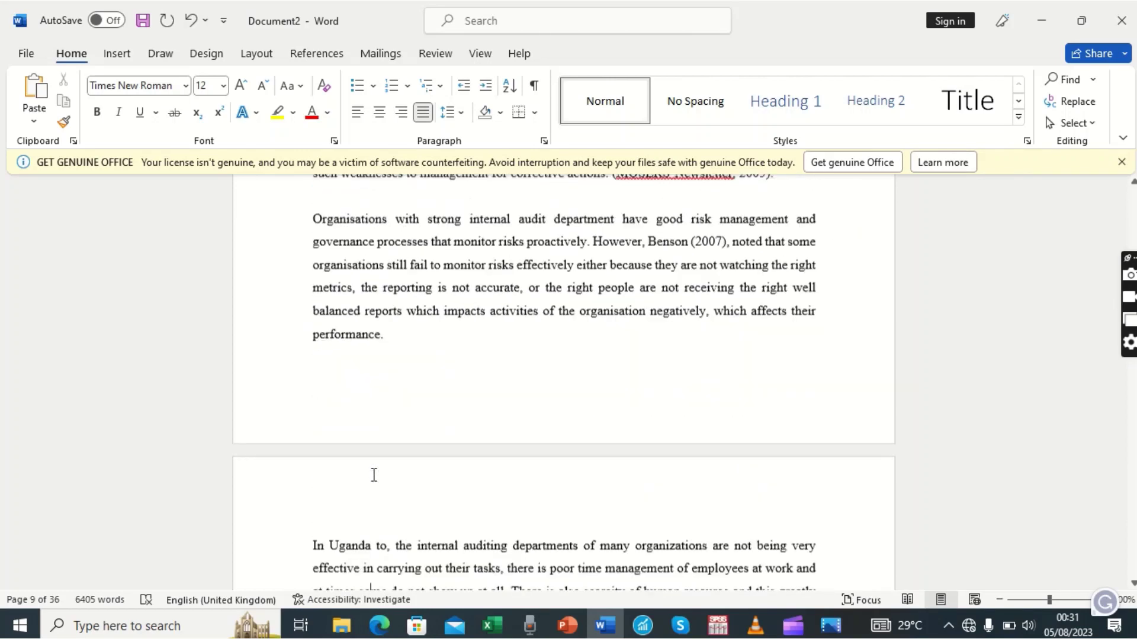
key(Down)
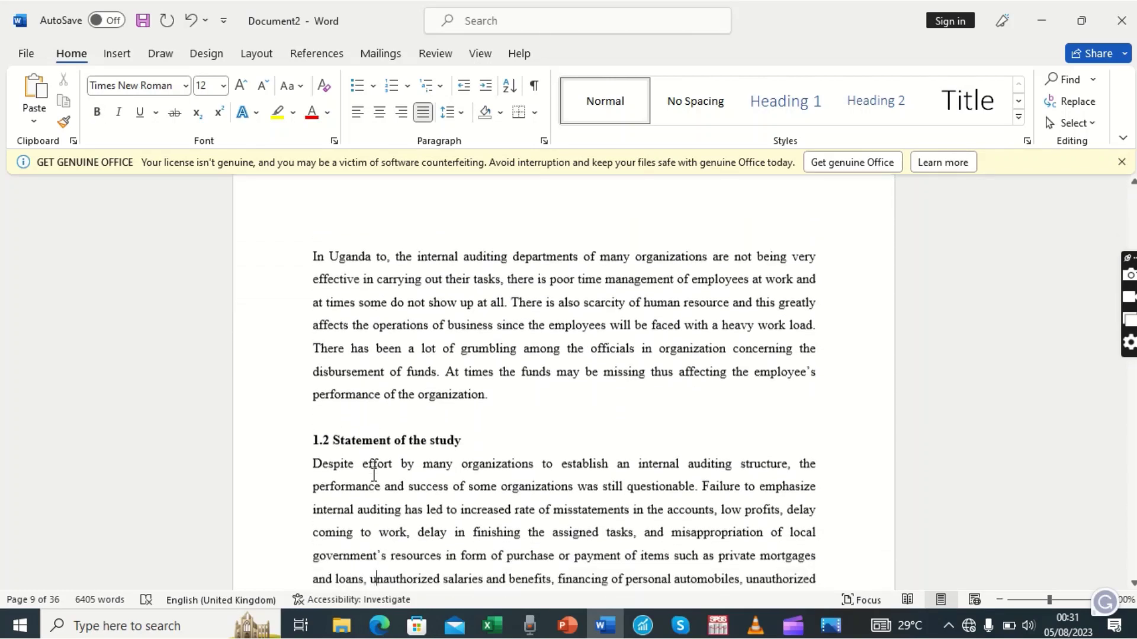
Review the numbered headings from "1.2 Statement of the study" through "1.5 Research questions" to "1.6 Scope of the study"
click(342, 439)
key(Down)
key(Down)
key(Down)
key(Down)
key(Down)
key(Down)
key(Down)
key(Down)
key(Down)
key(Down)
key(Down)
key(Down)
key(Down)
key(Down)
key(Down)
key(Down)
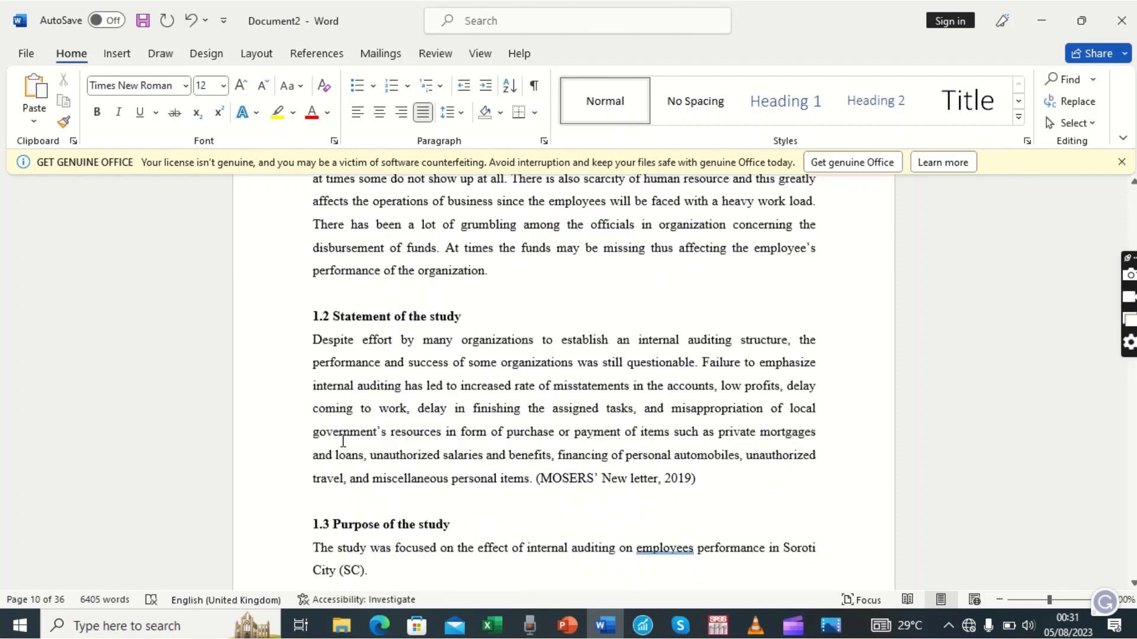
key(Down)
key(Down)
key(Down)
key(Down)
key(Down)
key(Down)
key(Down)
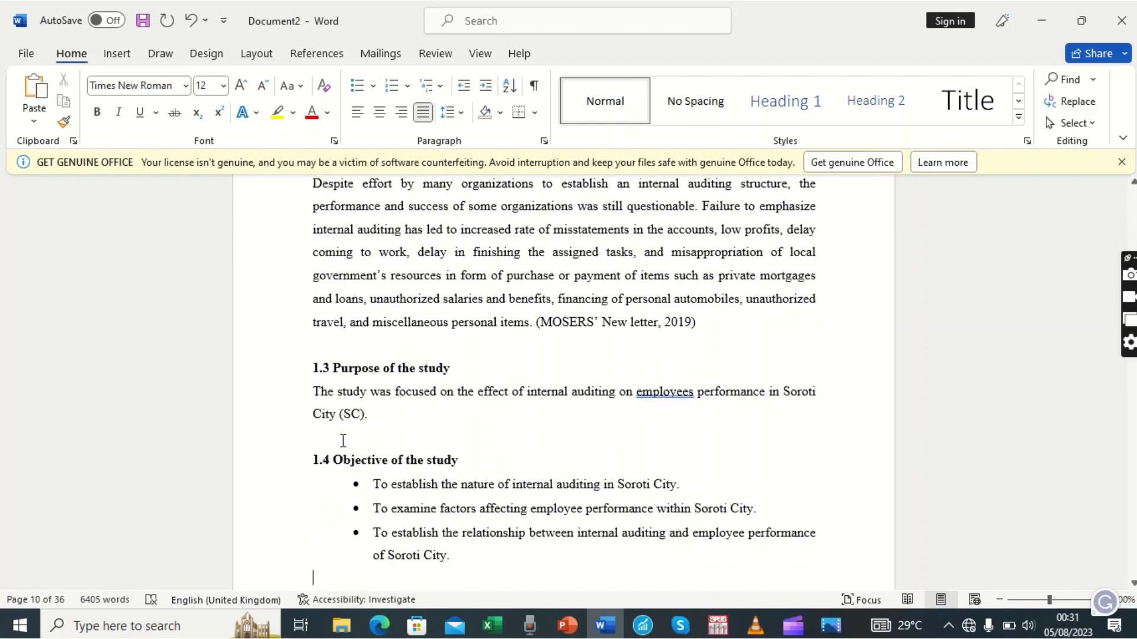
key(Down)
key(Down)
key(Down)
key(Down)
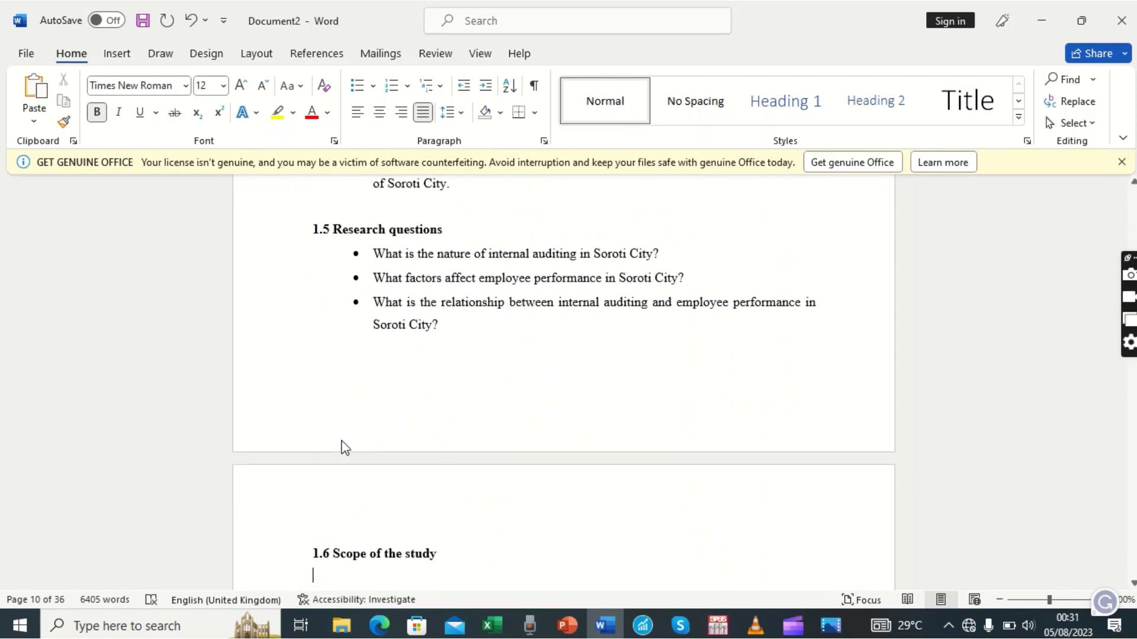
Examine section "1.6 Scope of the study" and its third-level heading "1.6.1 Subject scope"
key(Down)
key(Down)
key(Down)
key(Down)
key(Down)
key(Down)
key(Down)
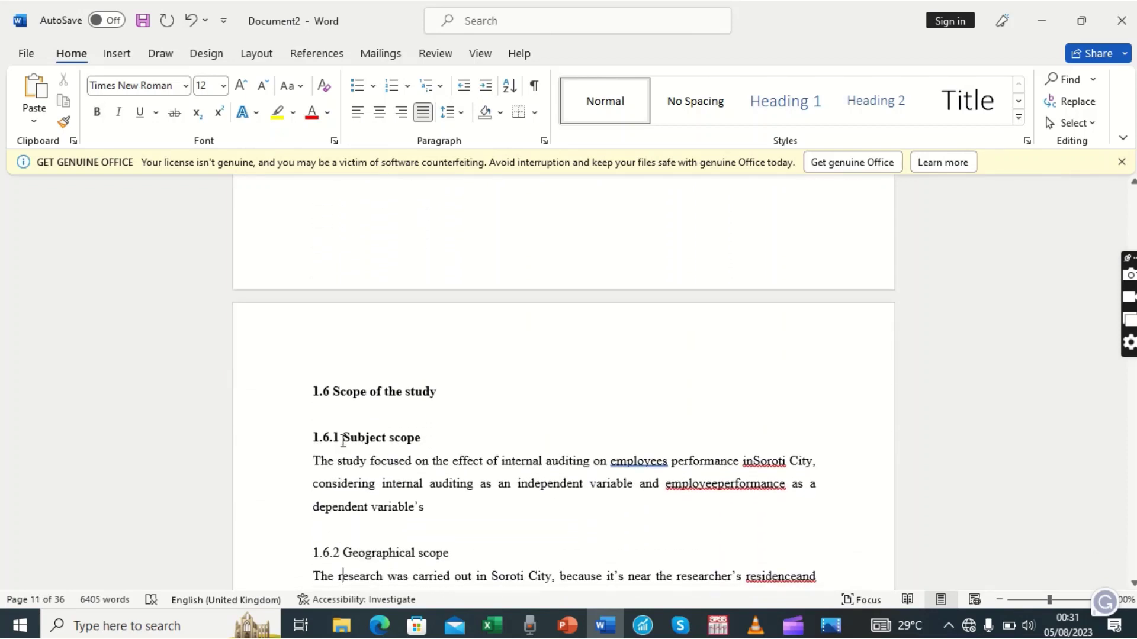
key(Down)
key(Down)
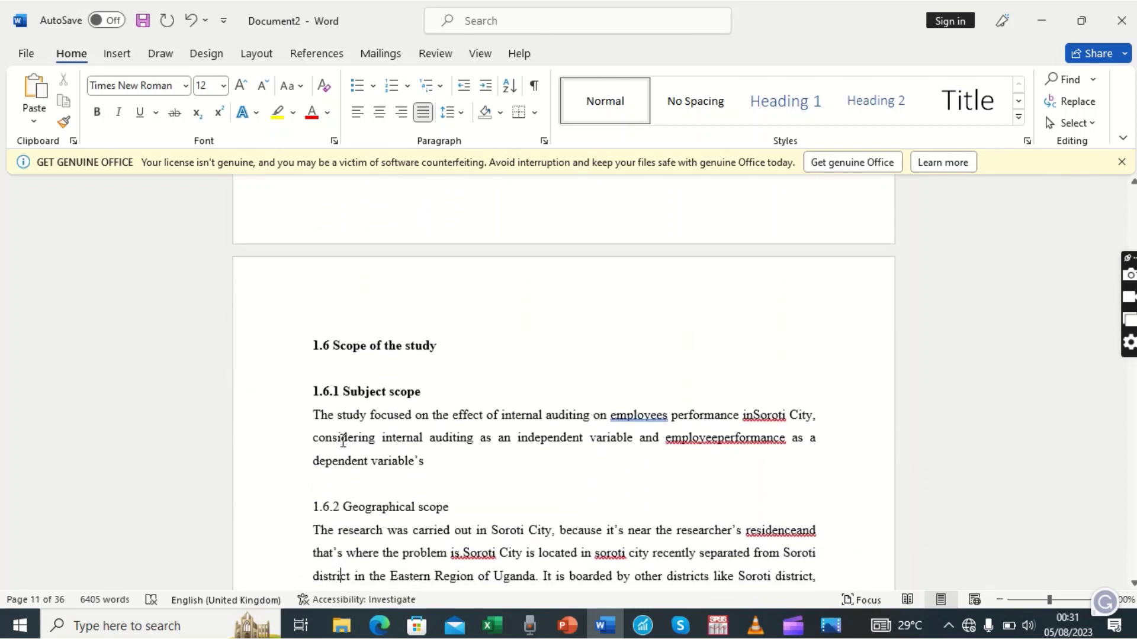
click(280, 395)
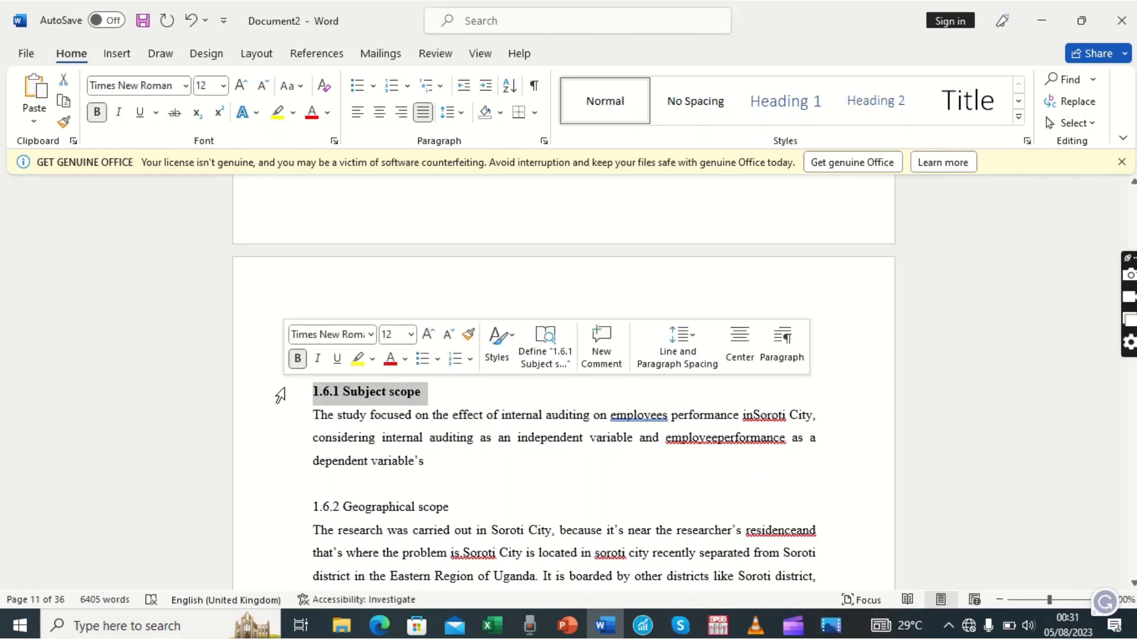
click(365, 403)
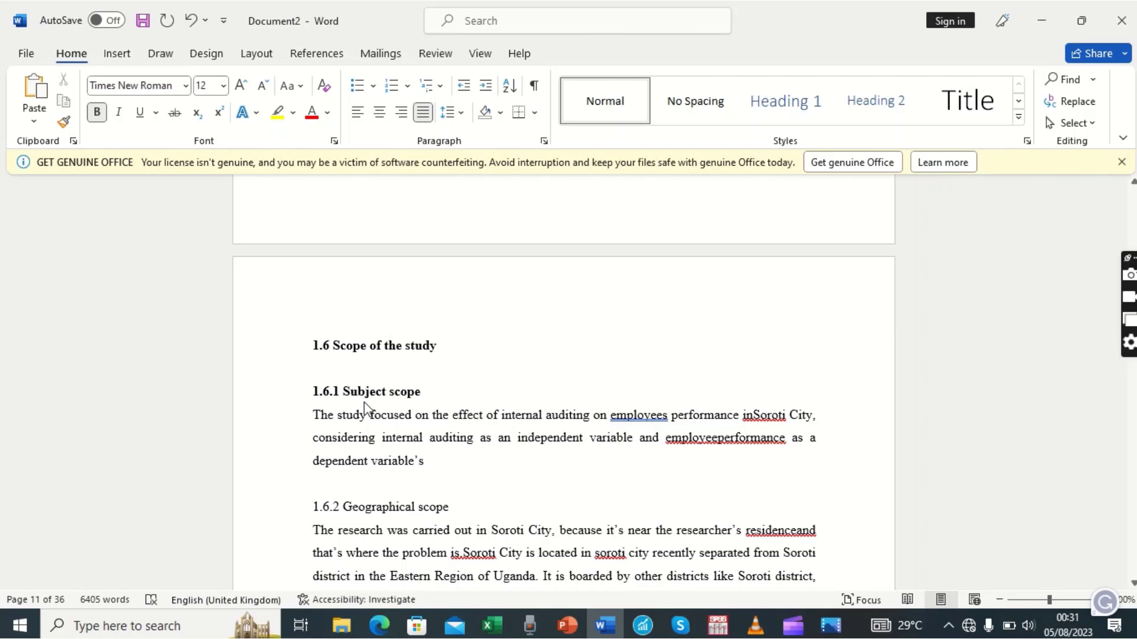
Examine the third-level headings "1.6.2 Geographical scope" and "1.6.3 Time scope" in the scope section
key(Down)
key(Down)
key(Down)
key(Down)
key(Down)
key(Down)
key(Down)
key(Down)
key(Down)
key(Down)
key(Down)
key(Down)
key(Down)
key(Down)
key(Down)
key(Down)
key(Down)
key(Down)
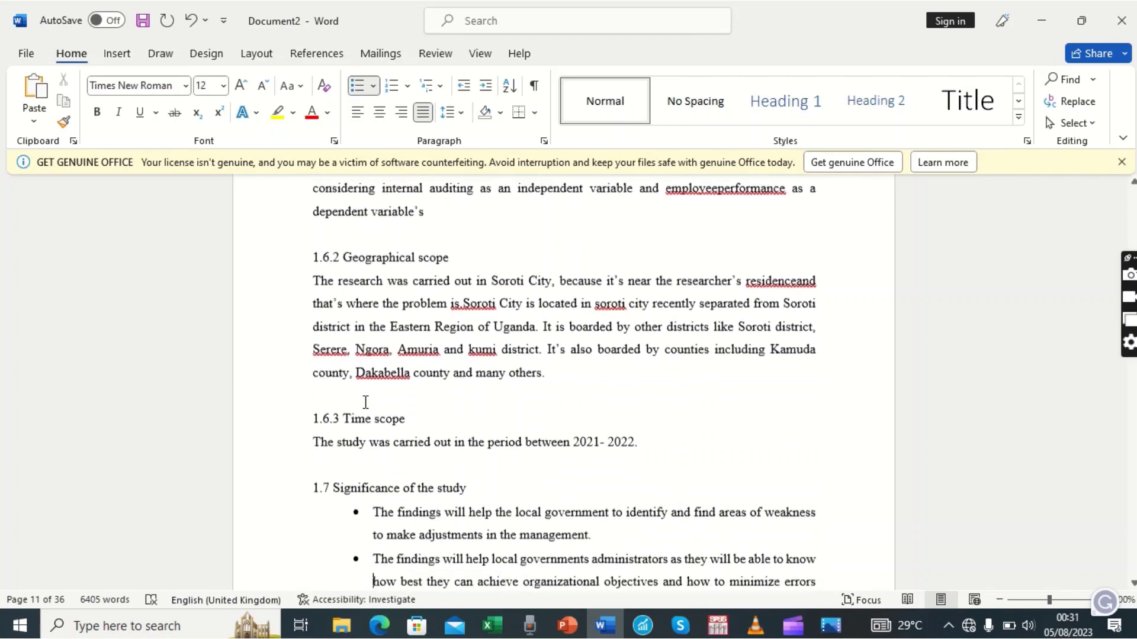
key(Down)
key(Down)
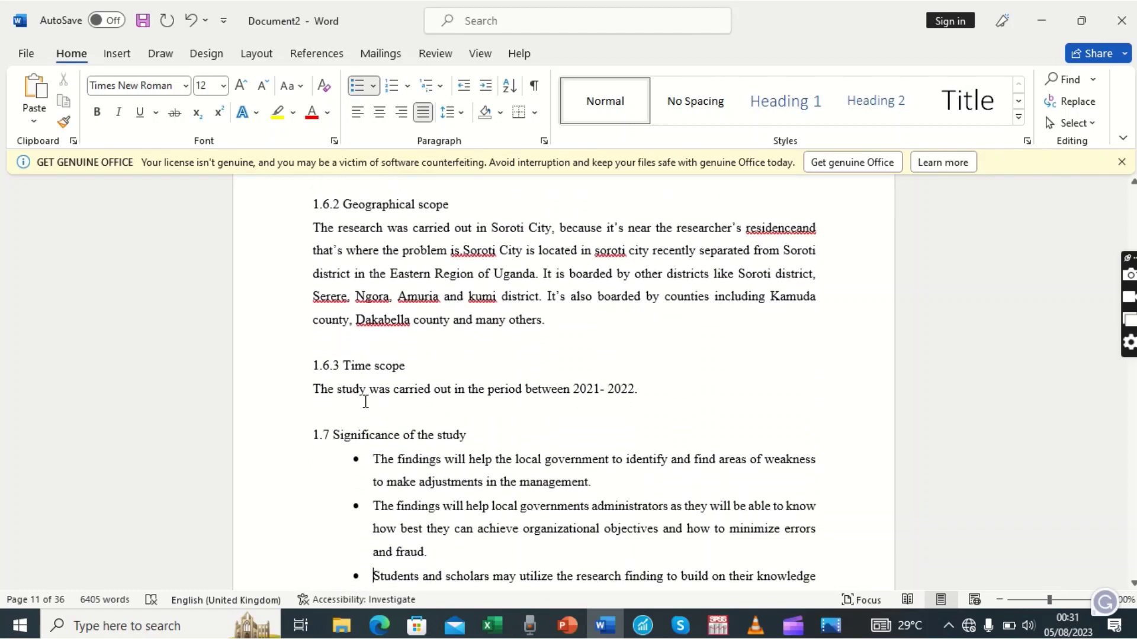
click(268, 368)
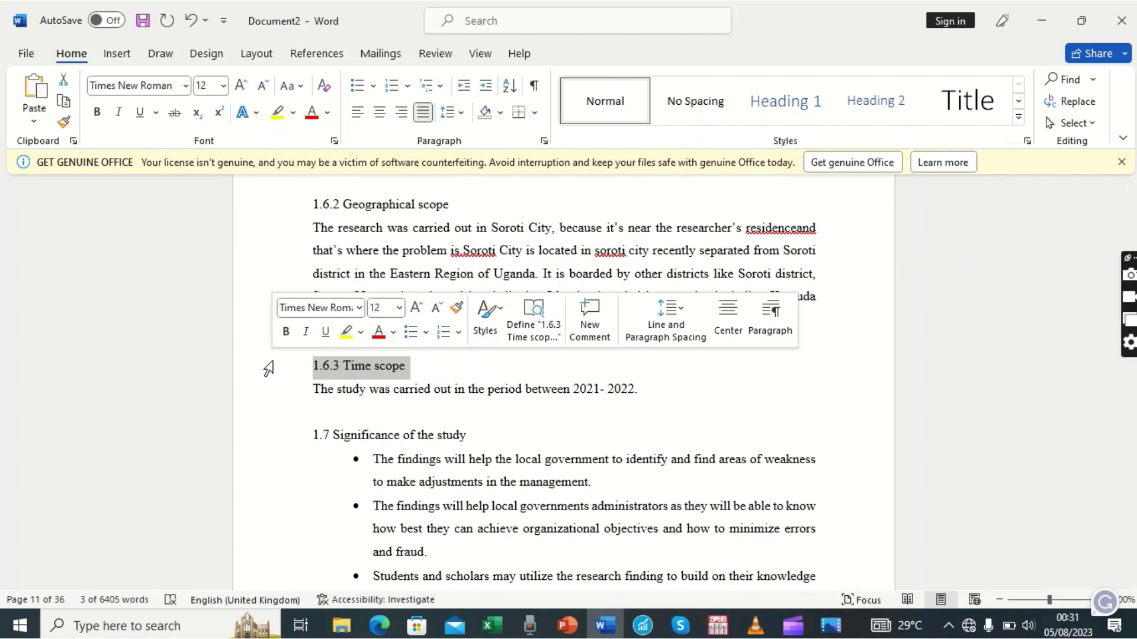
click(279, 216)
click(371, 306)
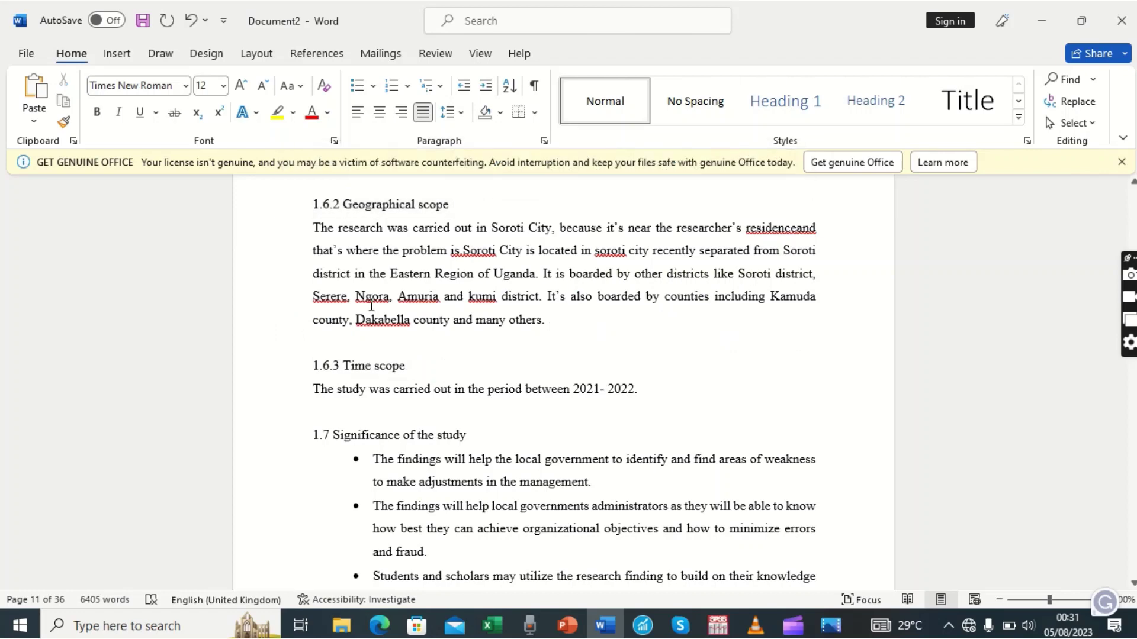
Review the bullet points under the heading "1.7 Significance of the study"
key(Down)
key(Down)
key(Down)
key(Down)
key(Down)
key(Down)
key(Down)
key(Down)
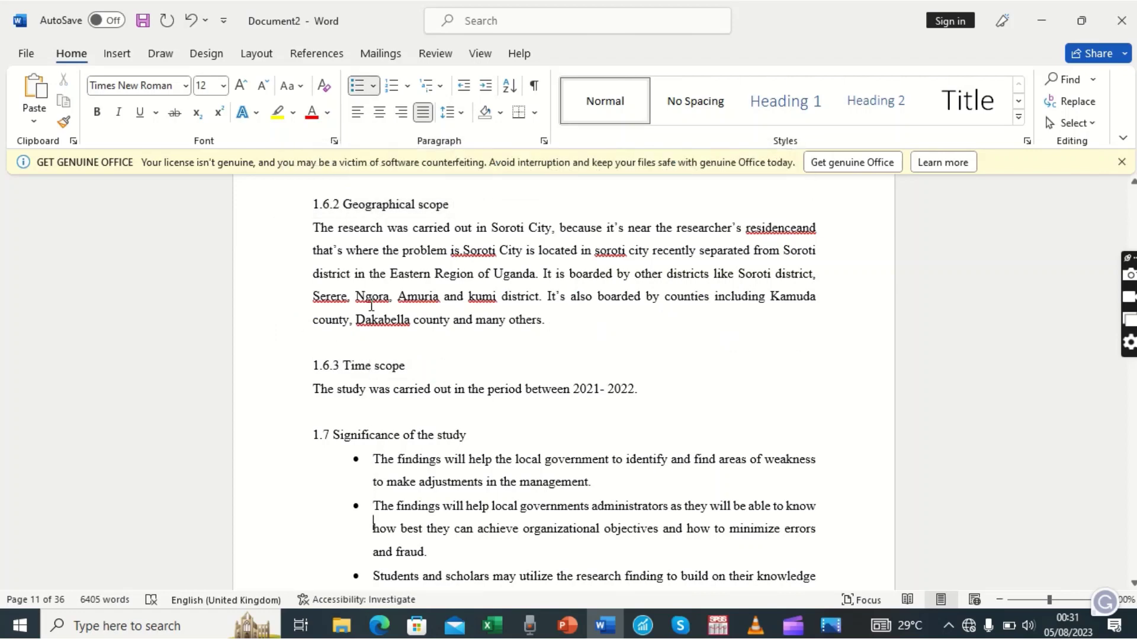
key(Down)
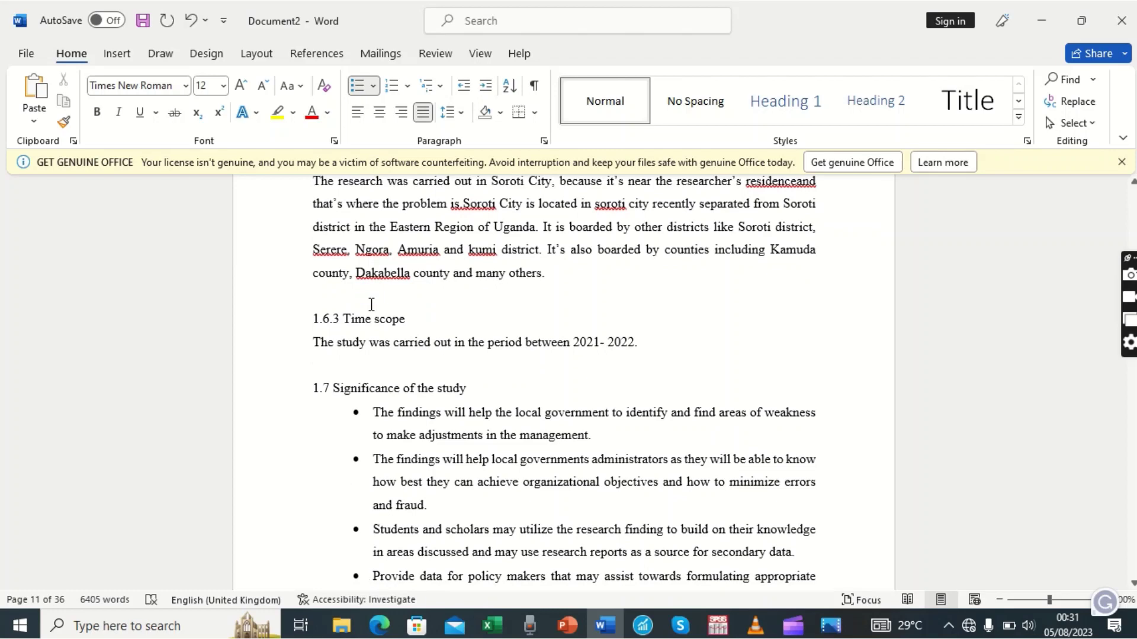
Review the rest of section 1.7 and the entries under "1.8 Definitions of terms" up to the start of Chapter Two
click(275, 393)
key(Down)
key(Down)
key(Down)
key(Down)
key(Down)
key(Down)
key(Down)
key(Down)
key(Down)
key(Down)
key(Down)
key(Down)
key(Down)
key(Down)
key(Down)
key(Down)
key(Down)
key(Down)
key(Down)
key(Down)
key(Down)
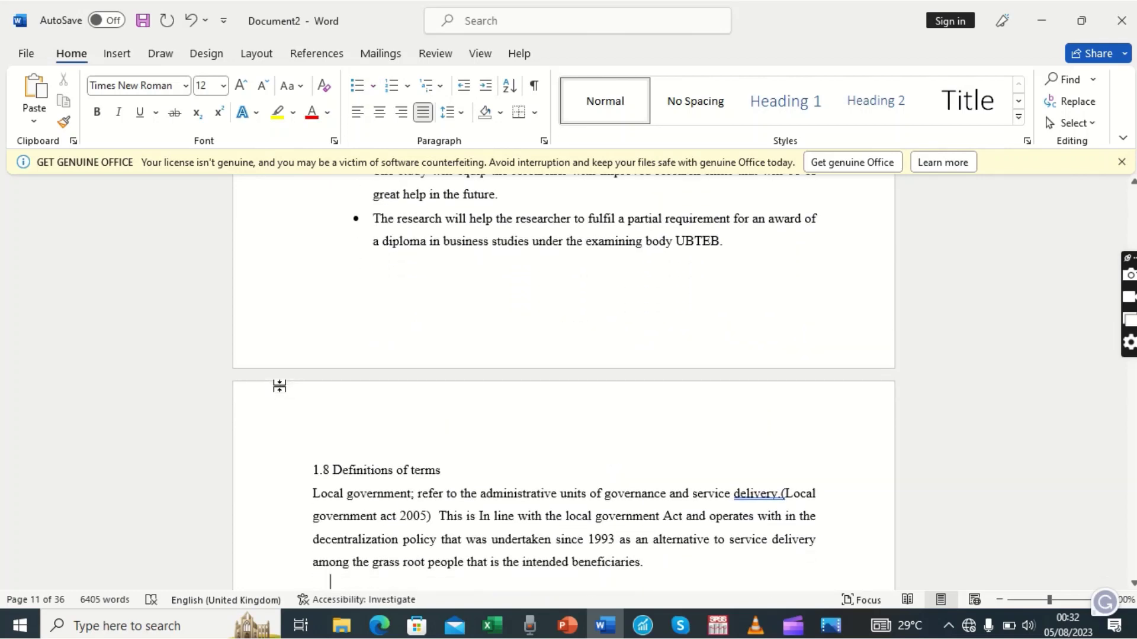
scroll(275, 394, down, 10)
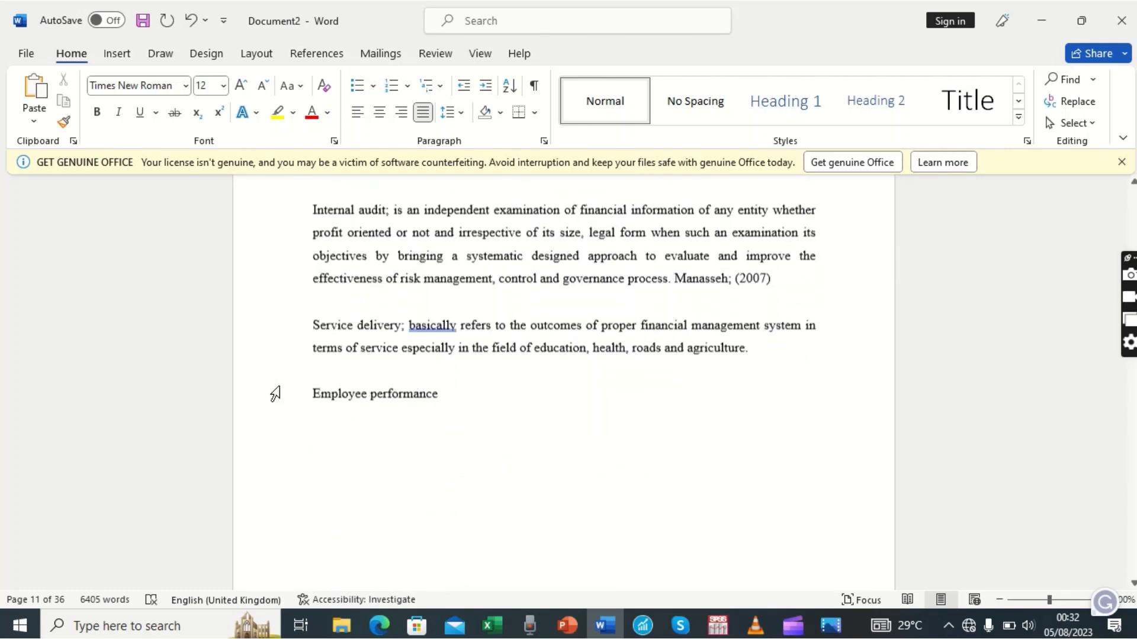
scroll(277, 391, down, 1)
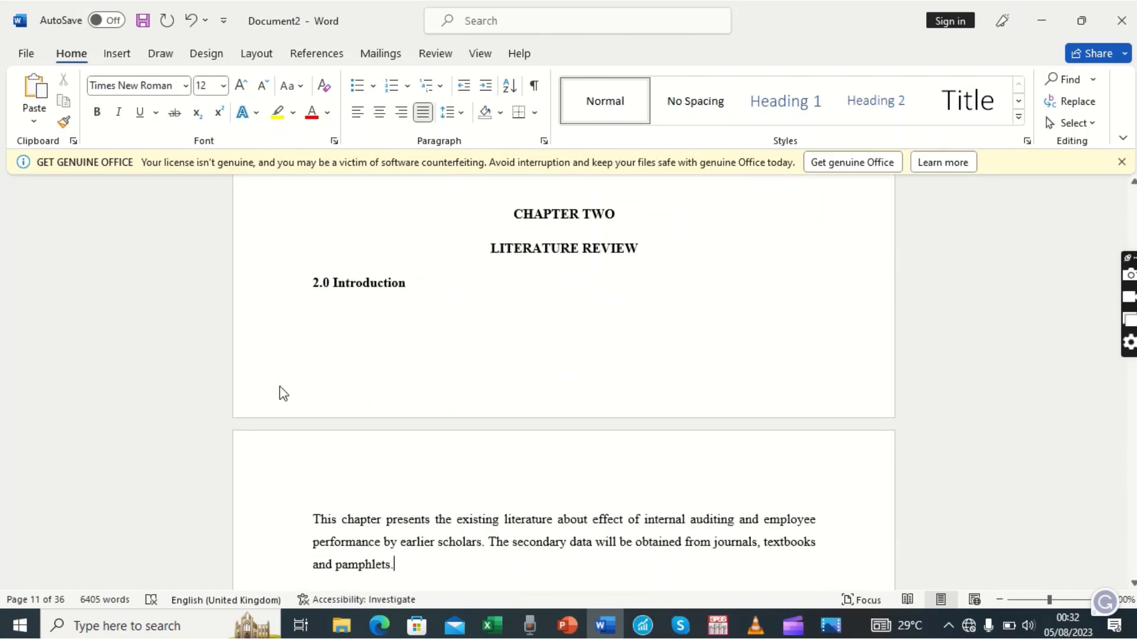
Insert blank lines above the "CHAPTER TWO" heading to push the chapter title to the start of the next page
click(533, 179)
key(Return)
key(Return)
key(Return)
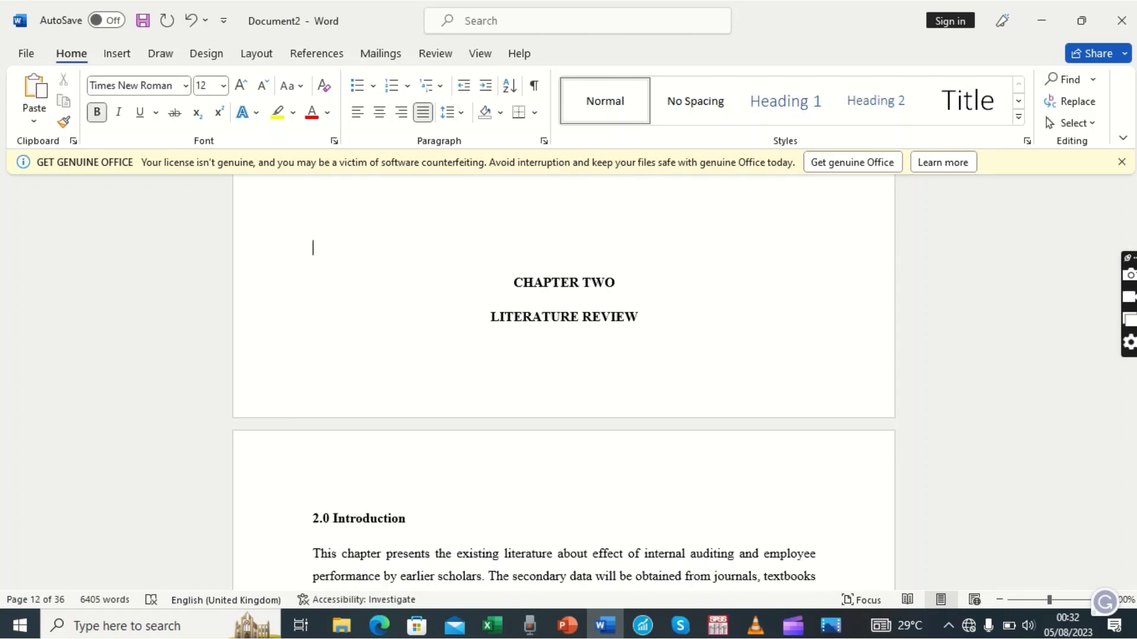
key(Return)
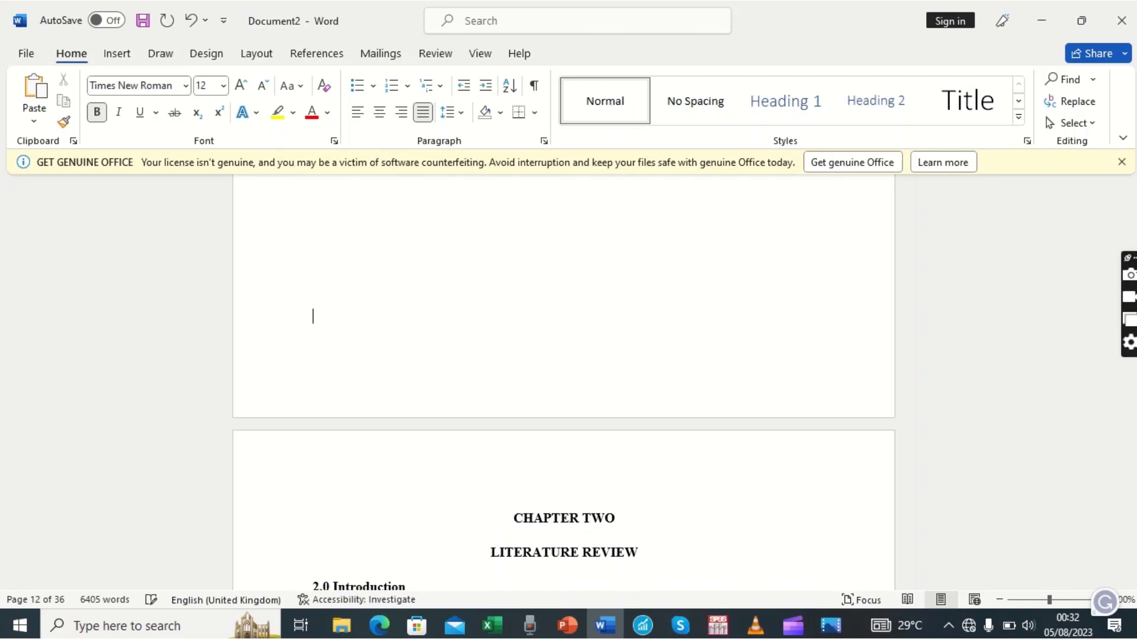
Examine the chapter title "CHAPTER TWO LITERATURE REVIEW" and its first numbered heading, "2.0 Introduction"
key(Down)
key(Down)
key(Down)
key(Down)
key(Down)
key(Down)
key(Down)
key(Down)
key(Down)
key(Down)
key(Down)
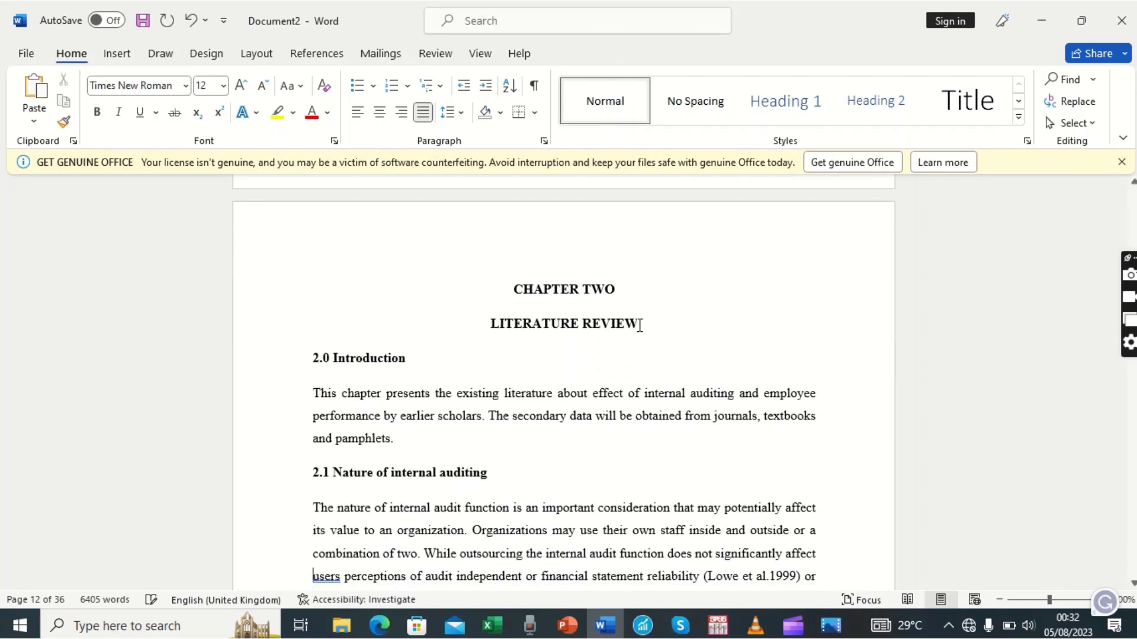
drag(639, 326, 521, 302)
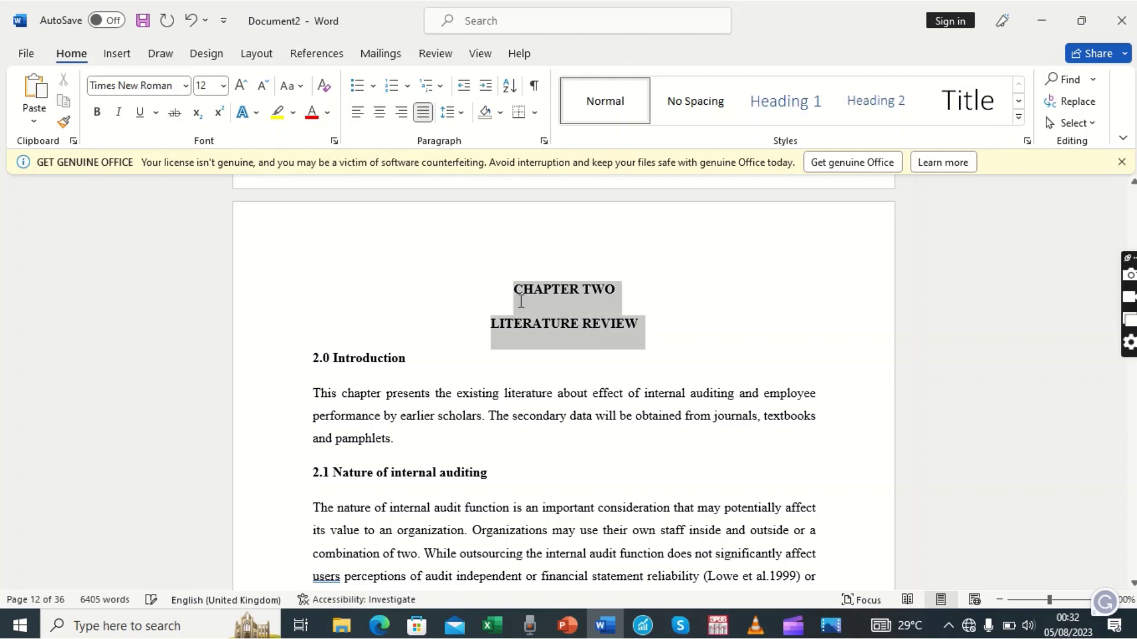
click(349, 366)
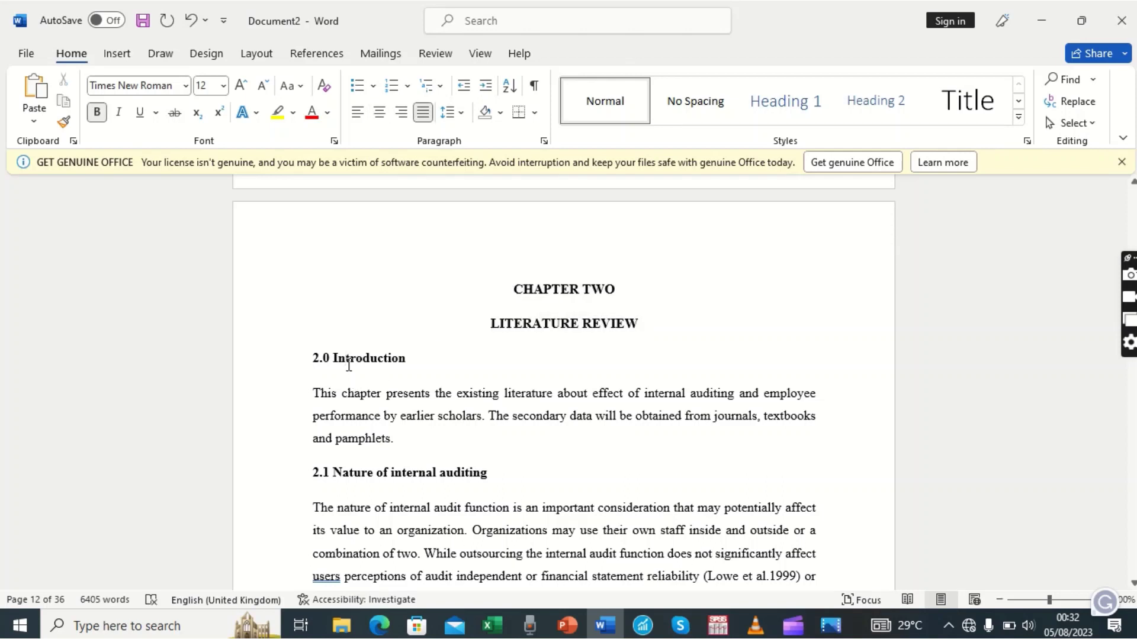
Review the heading "2.1 Nature of internal auditing" and the paragraphs of that section
key(Down)
key(Down)
key(Down)
key(Down)
key(Down)
key(Down)
key(Down)
key(Down)
key(Down)
key(Down)
key(Down)
key(Down)
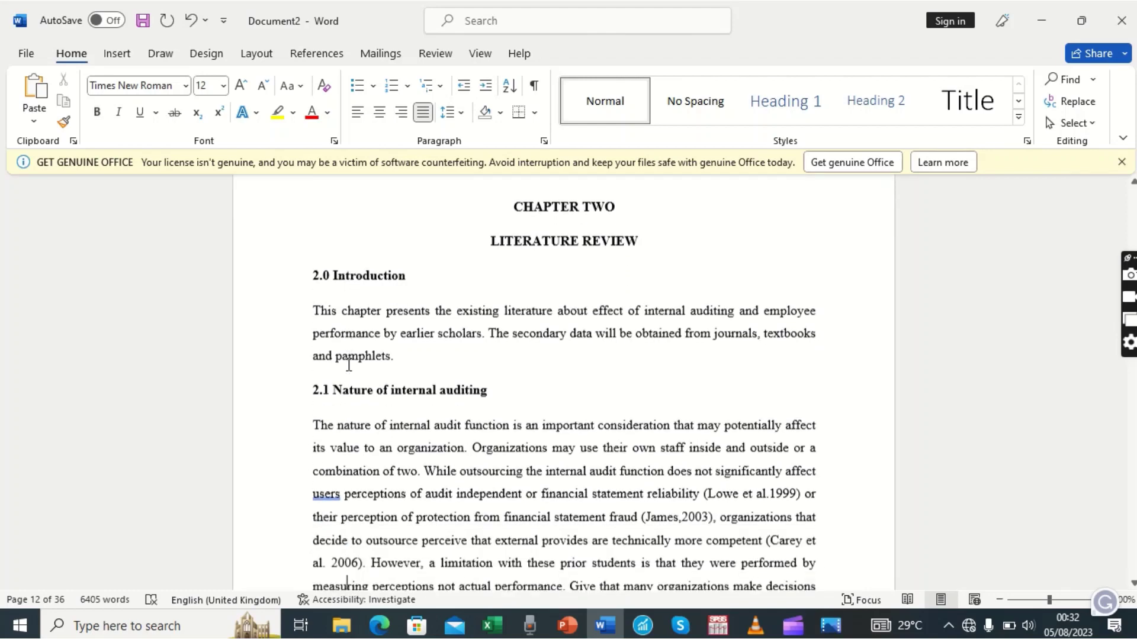
key(Down)
key(Down)
key(Down)
key(Down)
key(Down)
key(Down)
key(Down)
key(Down)
key(Down)
key(Down)
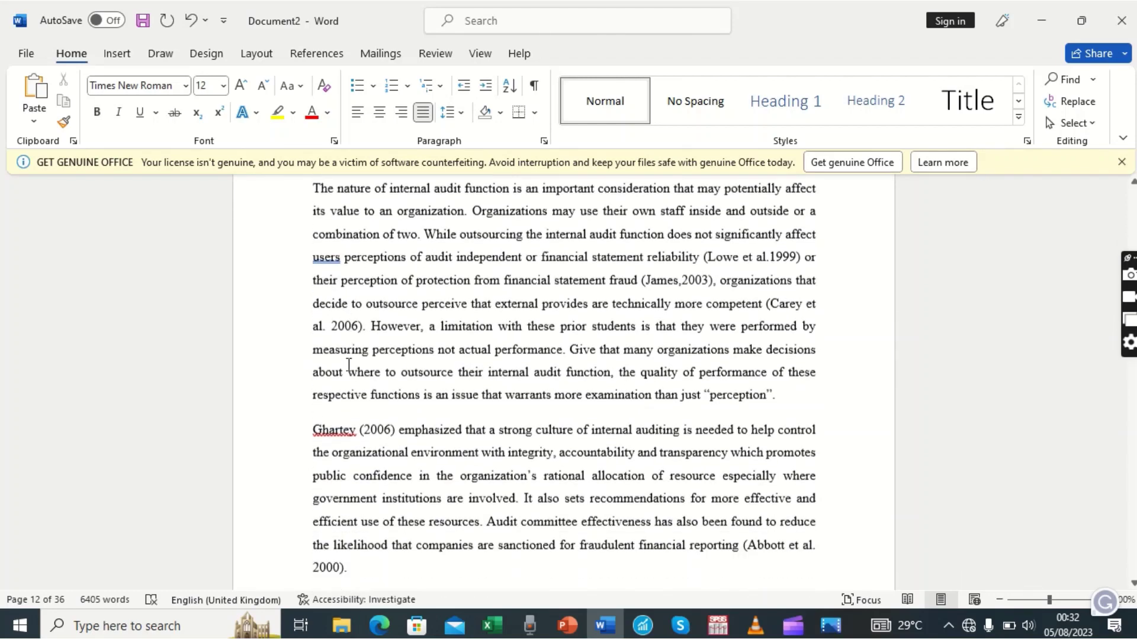
key(Down)
key(Down)
key(Down)
key(Down)
key(Down)
key(Down)
key(Down)
key(Down)
key(Down)
key(Down)
key(Down)
key(Down)
key(Down)
key(Down)
key(Down)
key(Down)
key(Down)
key(Down)
key(Down)
key(Down)
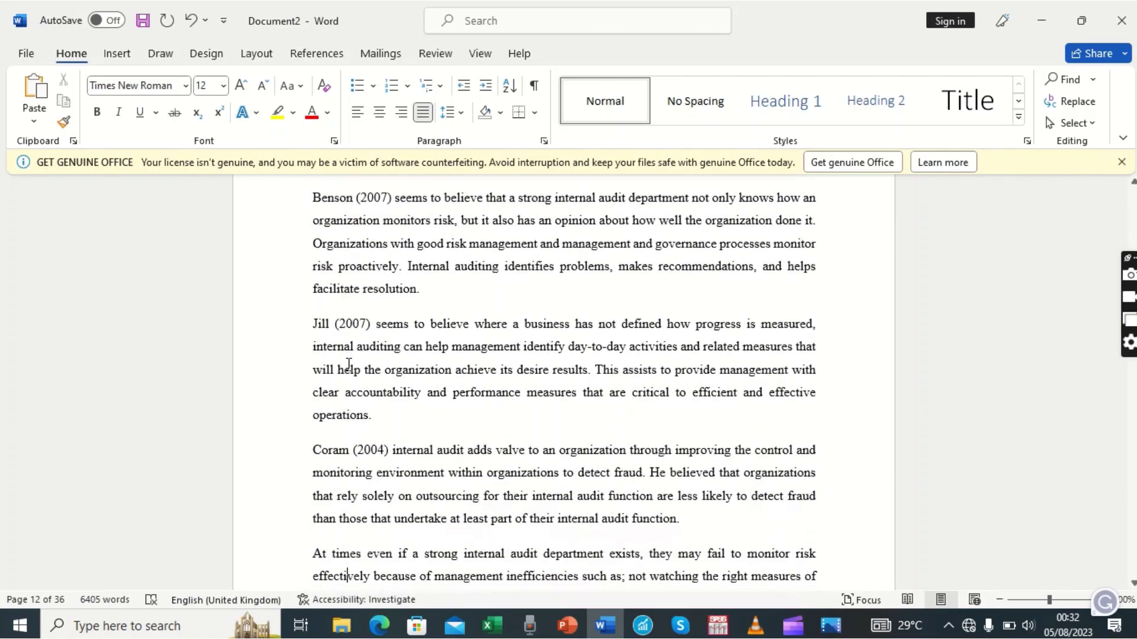
Read on through the end of section 2.1 to the heading "2.2 Factors affecting employee's performances"
key(Down)
key(Down)
key(Down)
key(Down)
key(Down)
key(Down)
key(Down)
key(Down)
key(Down)
key(Down)
key(Down)
key(Down)
key(Down)
key(Down)
key(Down)
key(Down)
key(Down)
key(Down)
key(Down)
key(Down)
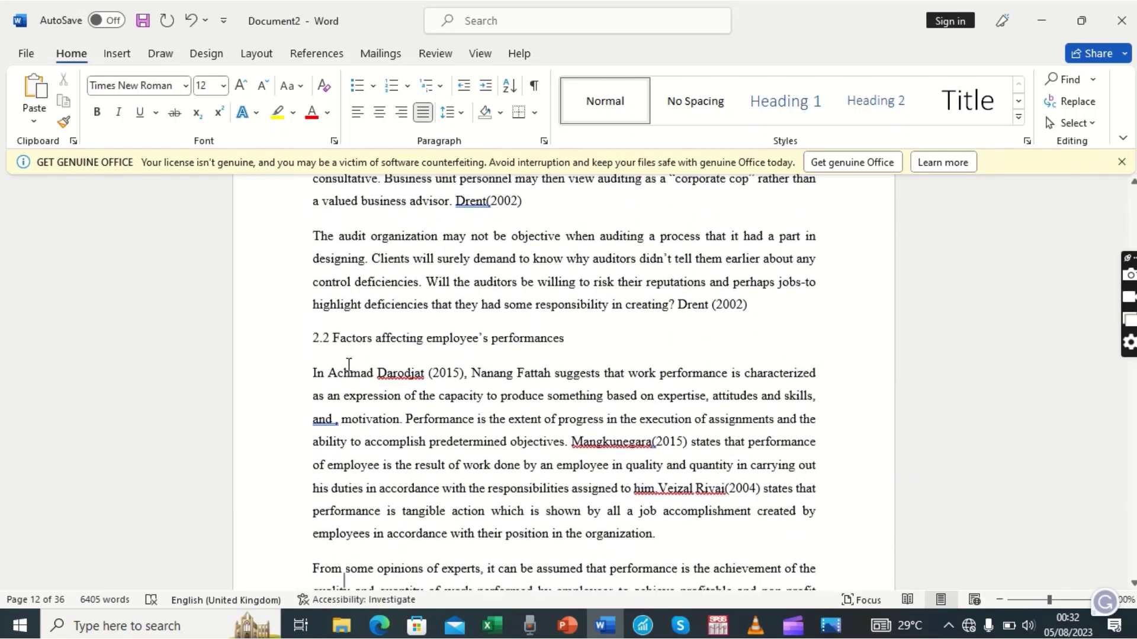
Review section 2.2 through to the heading "2.3 Relationship between internal auditing and employee performance in local government"
key(Down)
key(Down)
key(Down)
key(Down)
key(Down)
key(Down)
key(Down)
key(Down)
key(Down)
key(Down)
key(Down)
key(Down)
key(Down)
key(Down)
key(Down)
key(Down)
key(Down)
key(Down)
key(Down)
key(Down)
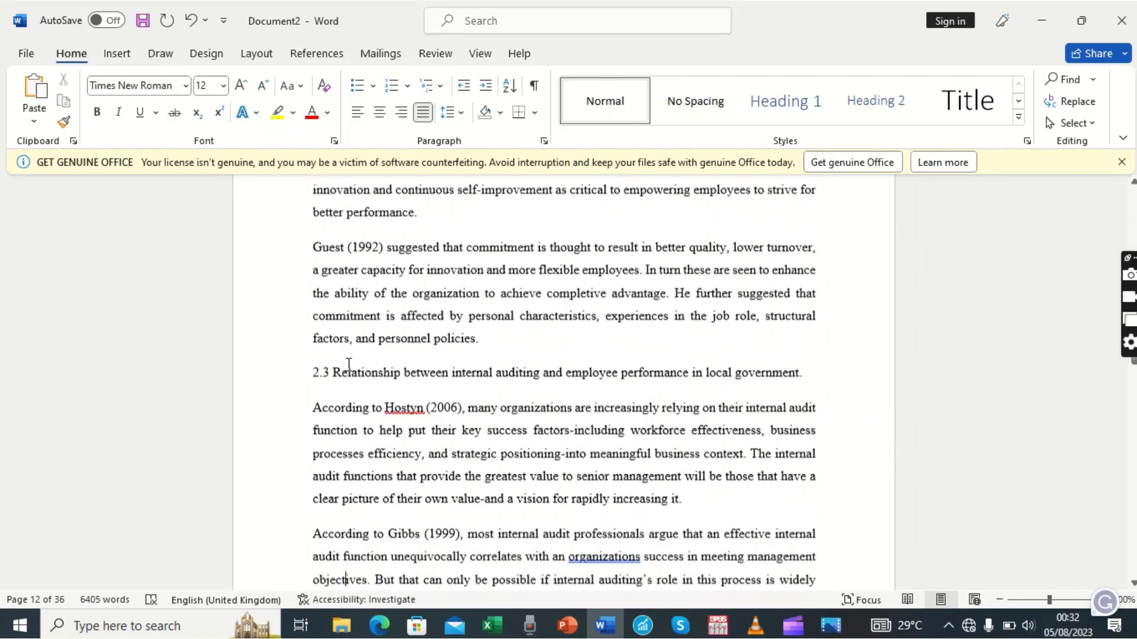
Review the remaining paragraphs of the literature review from section 2.3 to the end of Chapter Two
key(Down)
key(Down)
key(Down)
key(Down)
key(Down)
key(Down)
key(Down)
key(Down)
key(Down)
key(Down)
key(Down)
key(Down)
key(Down)
key(Down)
key(Down)
key(Down)
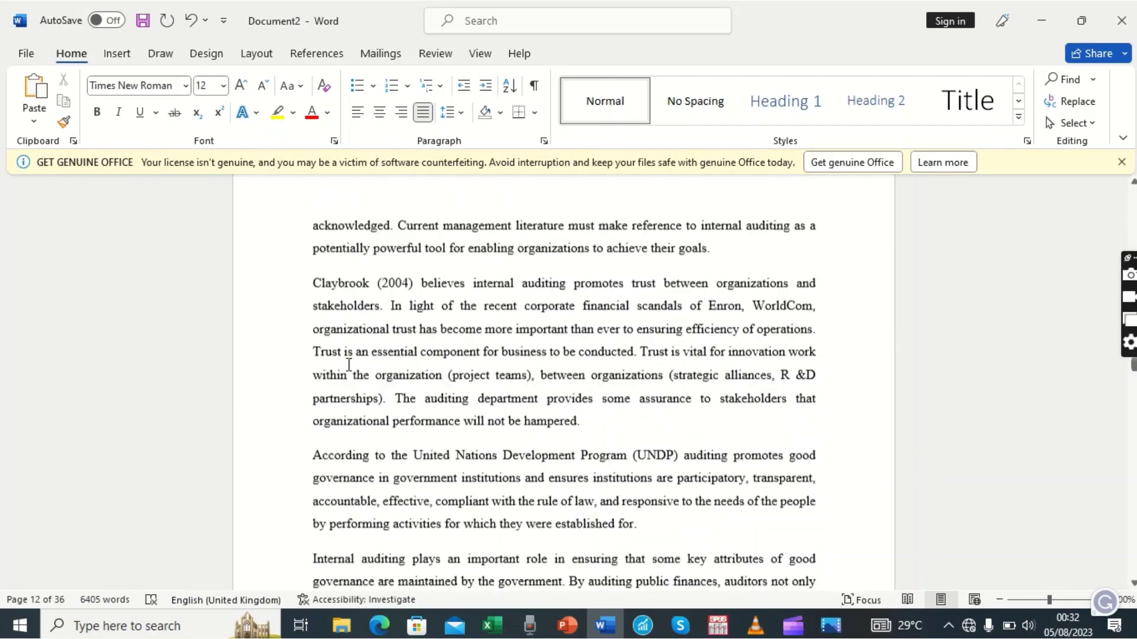
key(Down)
key(Down)
key(Down)
key(Down)
key(Down)
key(Down)
key(Down)
key(Down)
key(Down)
key(Down)
key(Down)
key(Down)
key(Down)
key(Down)
key(Down)
key(Down)
key(Down)
key(Down)
key(Down)
key(Down)
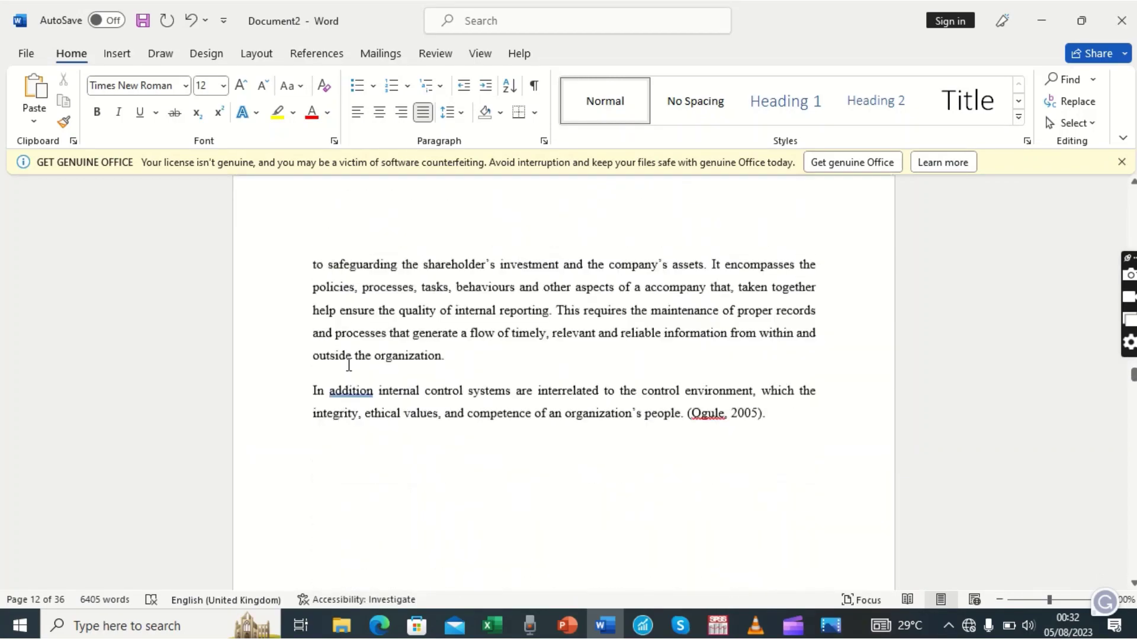
Review the start of Chapter Three, checking its title "METHODOLOGY" and the heading "3.0 Introduction"
key(Down)
key(Down)
key(Down)
key(Down)
key(Down)
key(Down)
key(Down)
key(Down)
key(Down)
key(Down)
key(Down)
key(Down)
key(Down)
key(Down)
key(Down)
key(Down)
key(Down)
key(Down)
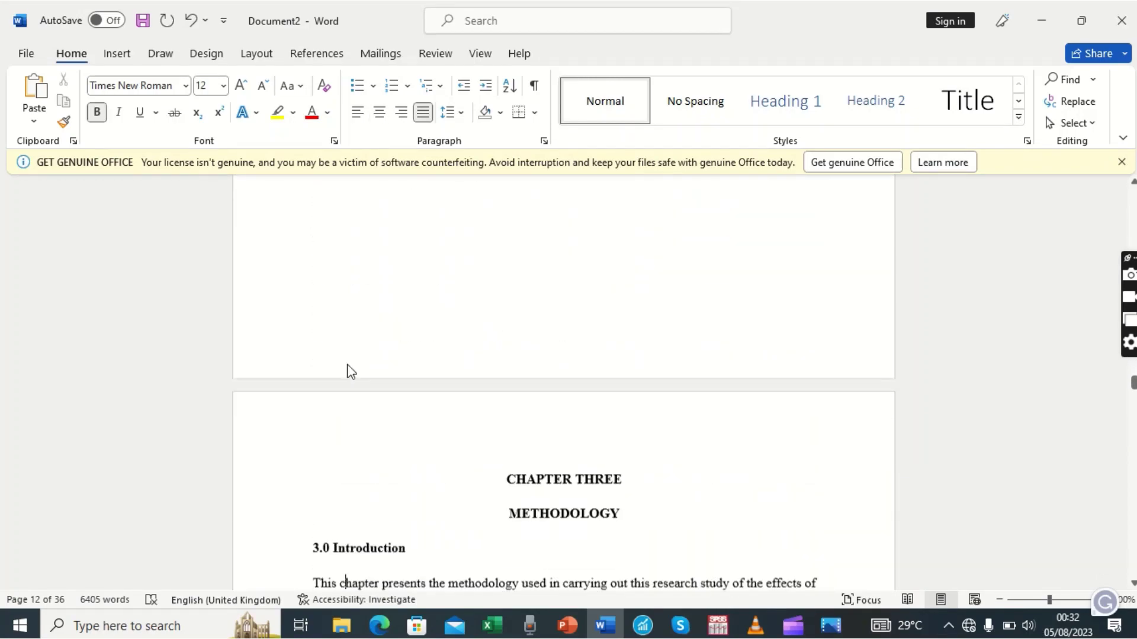
key(Down)
key(Down)
key(Down)
key(Down)
key(Down)
key(Down)
key(Down)
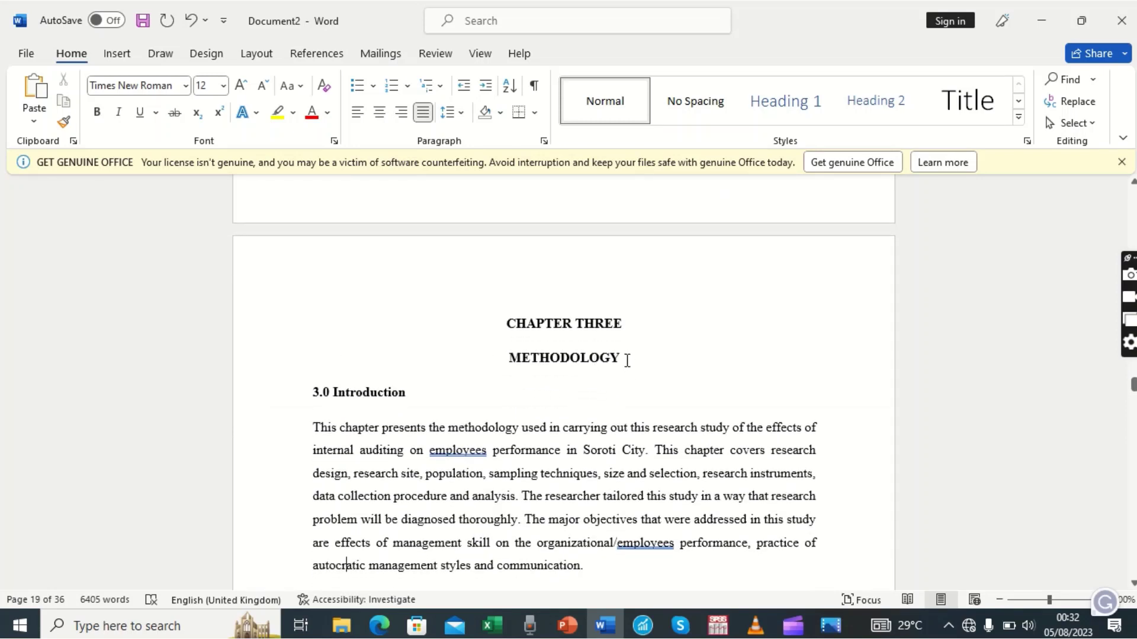
drag(627, 361, 507, 323)
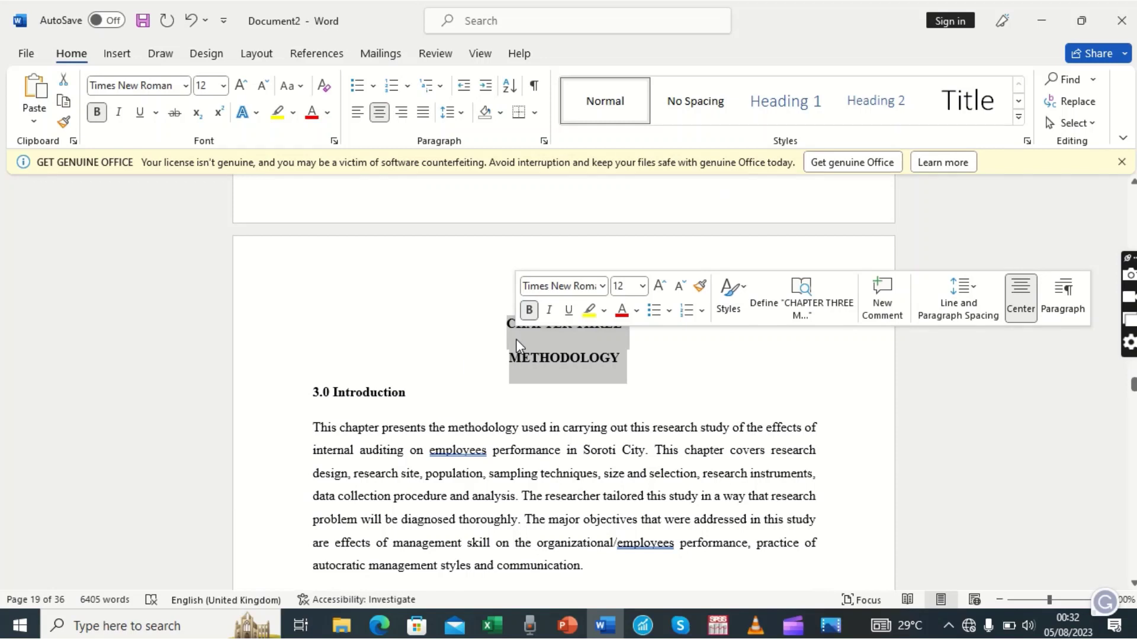
click(349, 393)
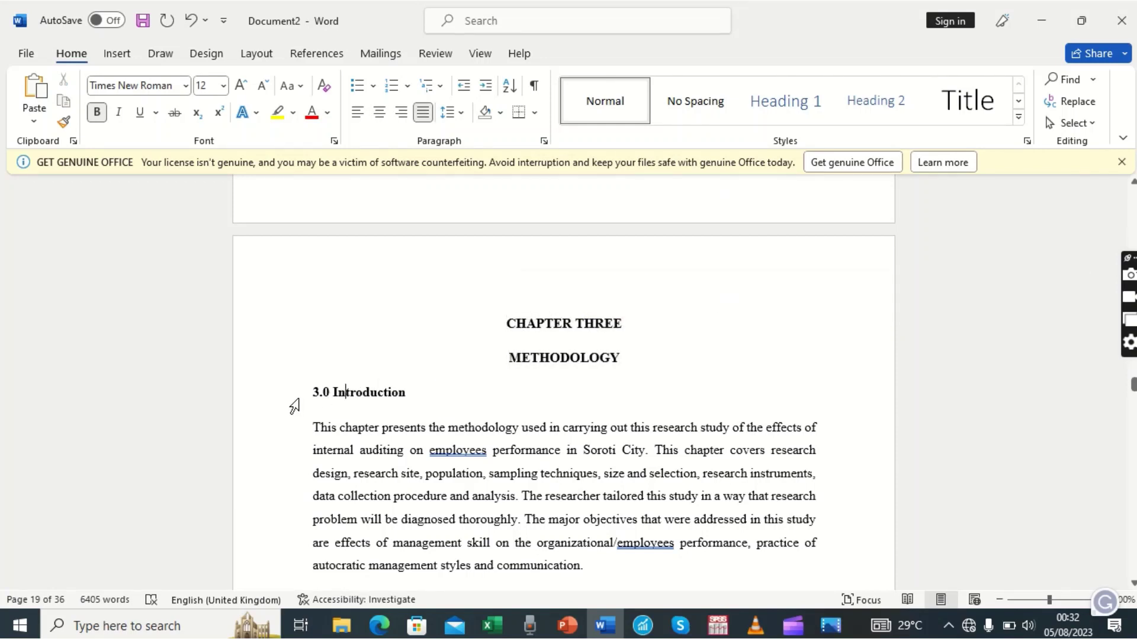
Review the methodology sections from "3.0 Introduction" through "3.1 Research Design" and "3.2 Study population" to "3.3 Population area"
key(Down)
key(Down)
key(Down)
key(Down)
key(Down)
key(Down)
key(Down)
key(Down)
key(Down)
key(Down)
key(Down)
key(Down)
key(Down)
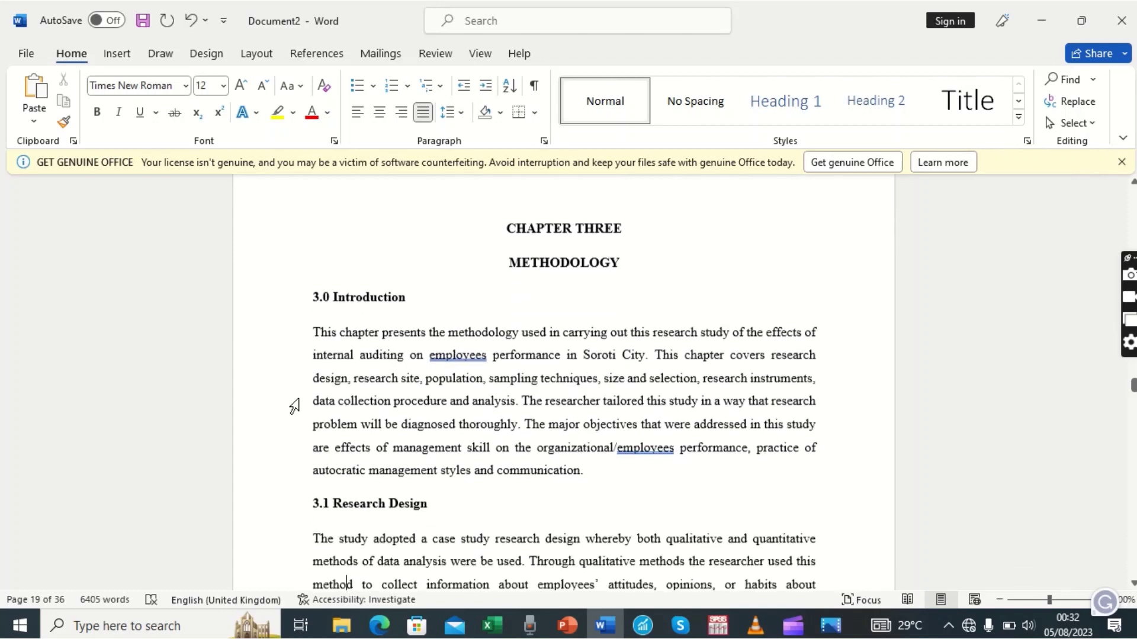
key(Down)
key(Down)
key(Down)
key(Down)
key(Down)
key(Down)
key(Down)
key(Down)
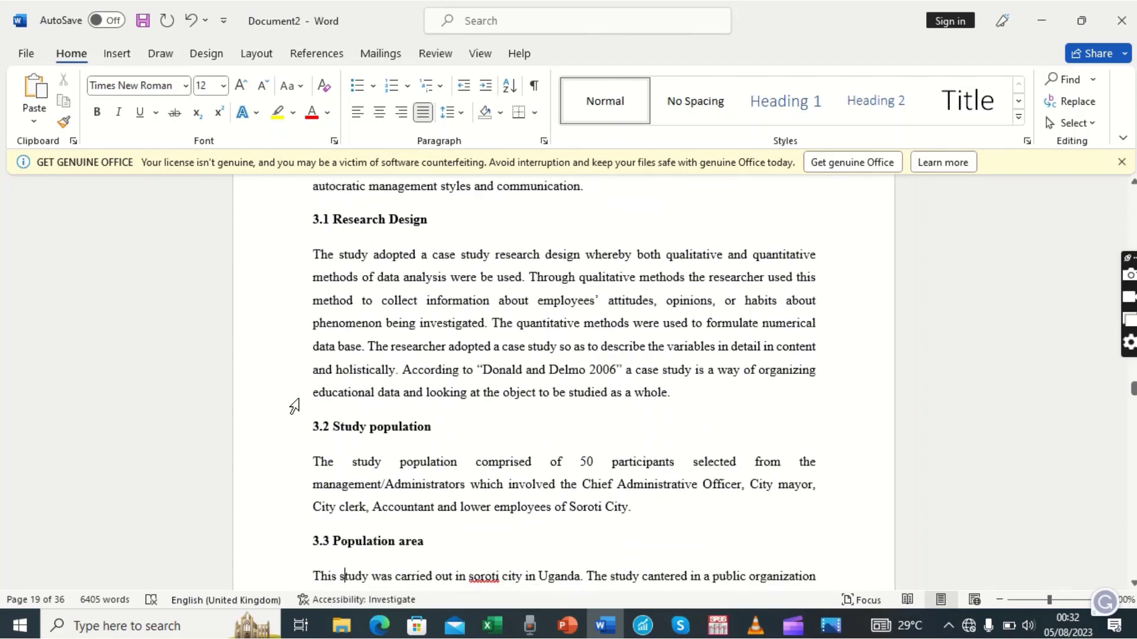
Review section 3.3 and the heading "3.4 Sampling" through to the third-level heading "3.4.1 Sample size"
key(Down)
key(Down)
key(Down)
key(Down)
key(Down)
key(Down)
key(Down)
key(Down)
key(Down)
key(Down)
key(Down)
key(Down)
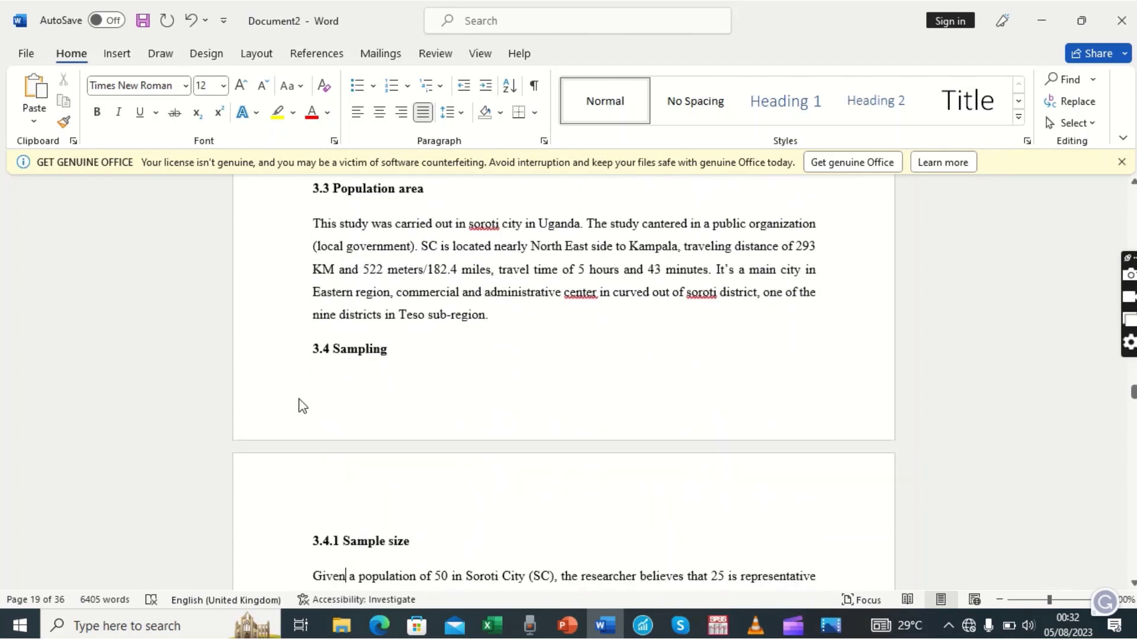
scroll(294, 407, down, 1)
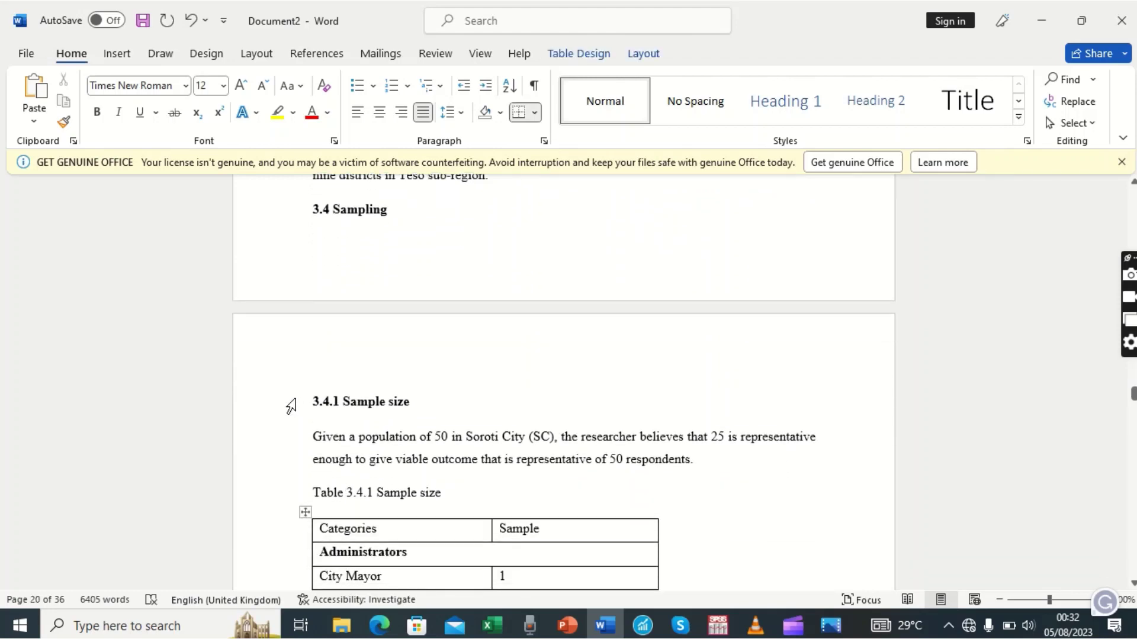
click(291, 402)
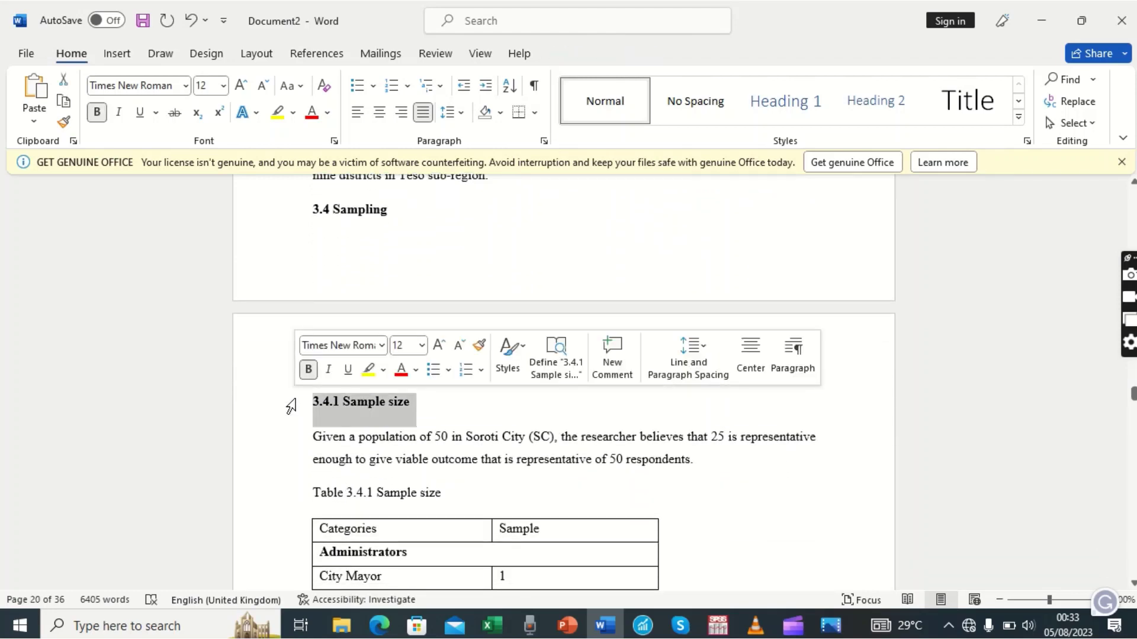
click(382, 425)
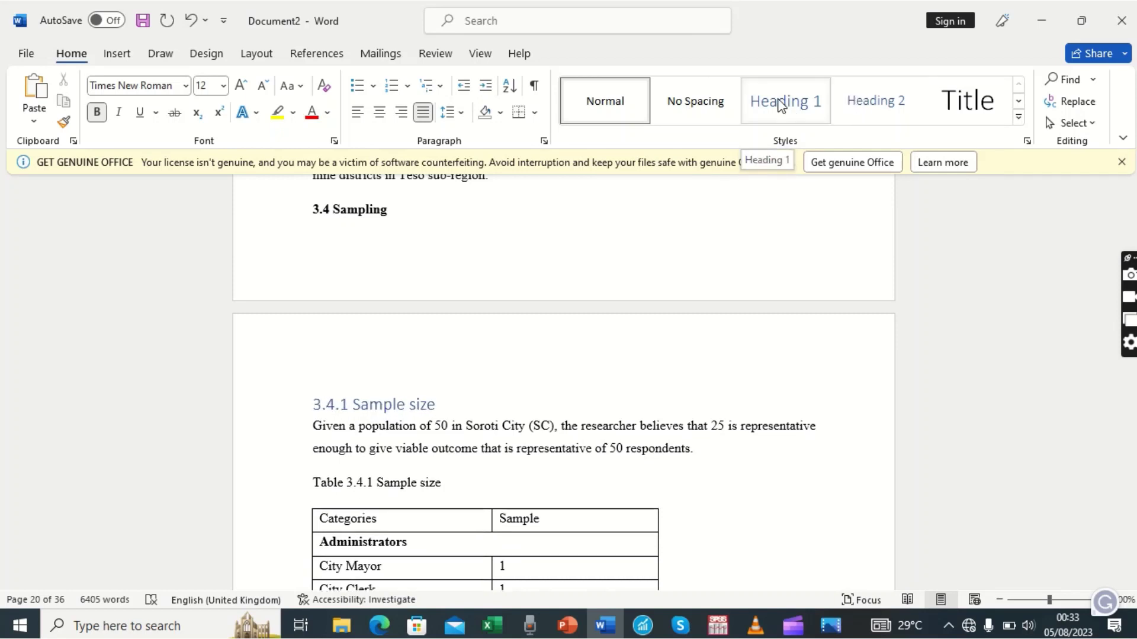
Modify the Heading 1 style to use bold Times New Roman at 12 pt with the Automatic font colour
right_click(779, 102)
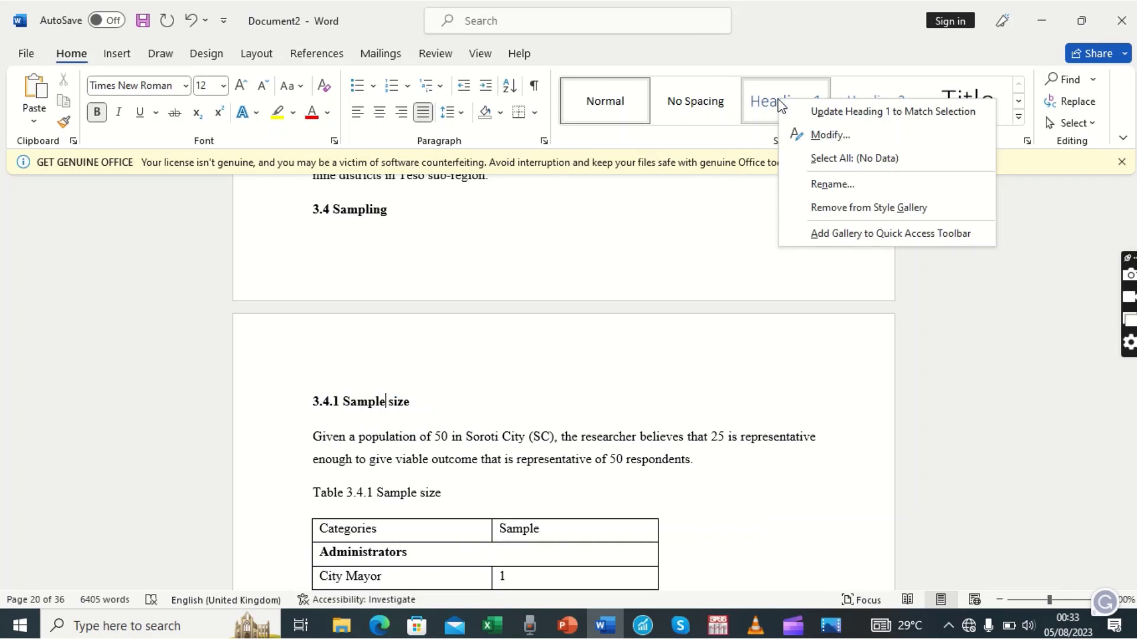
click(812, 139)
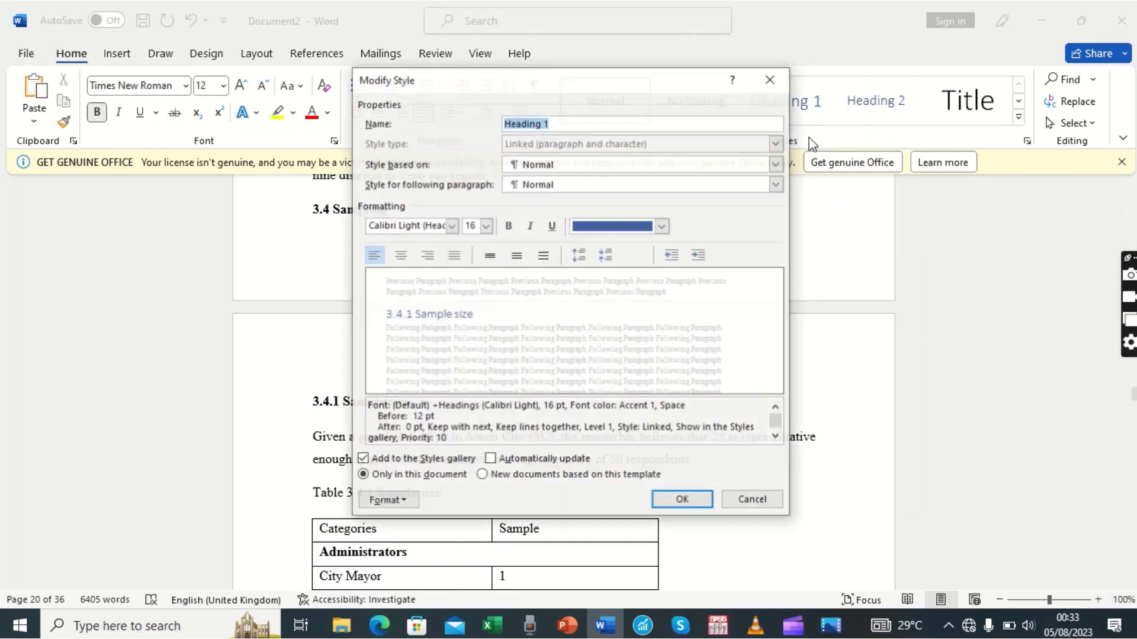
click(452, 227)
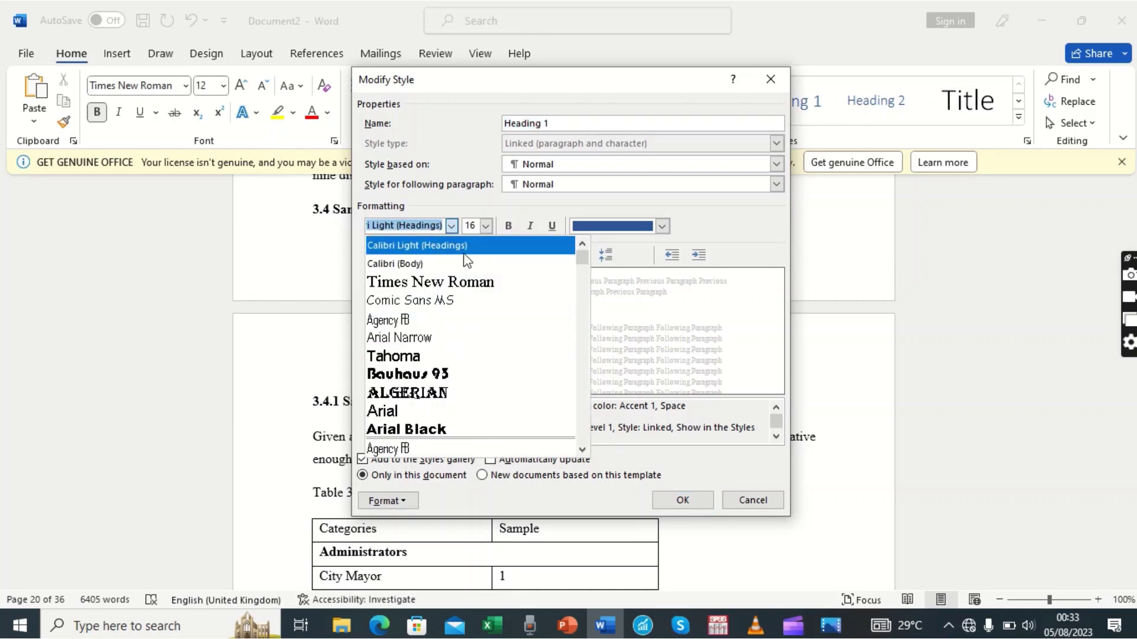
click(457, 284)
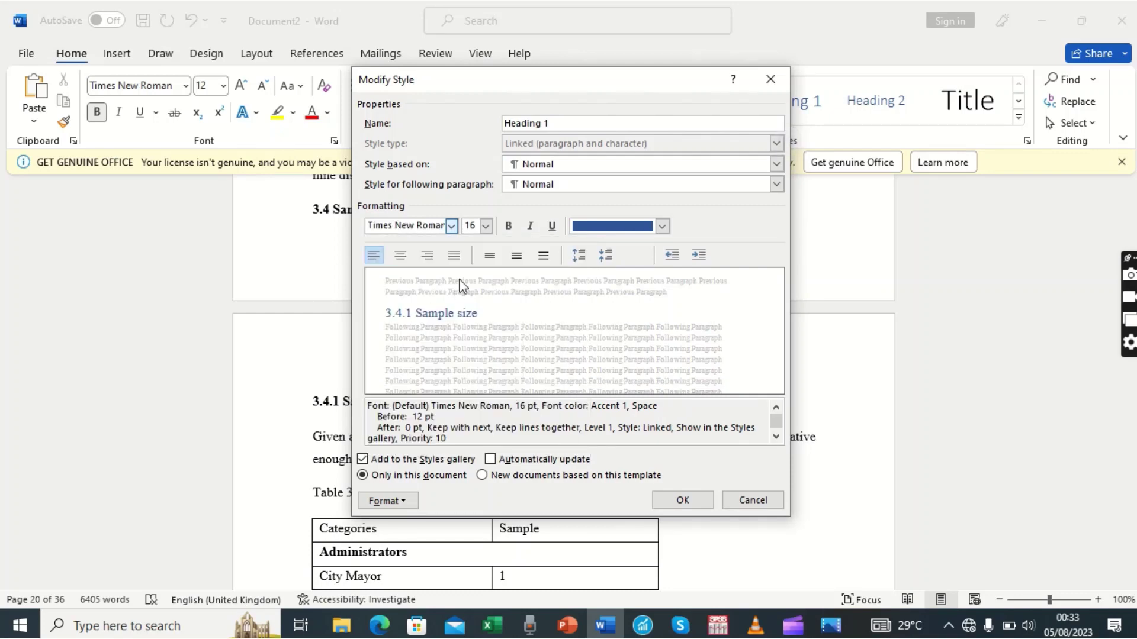
click(486, 225)
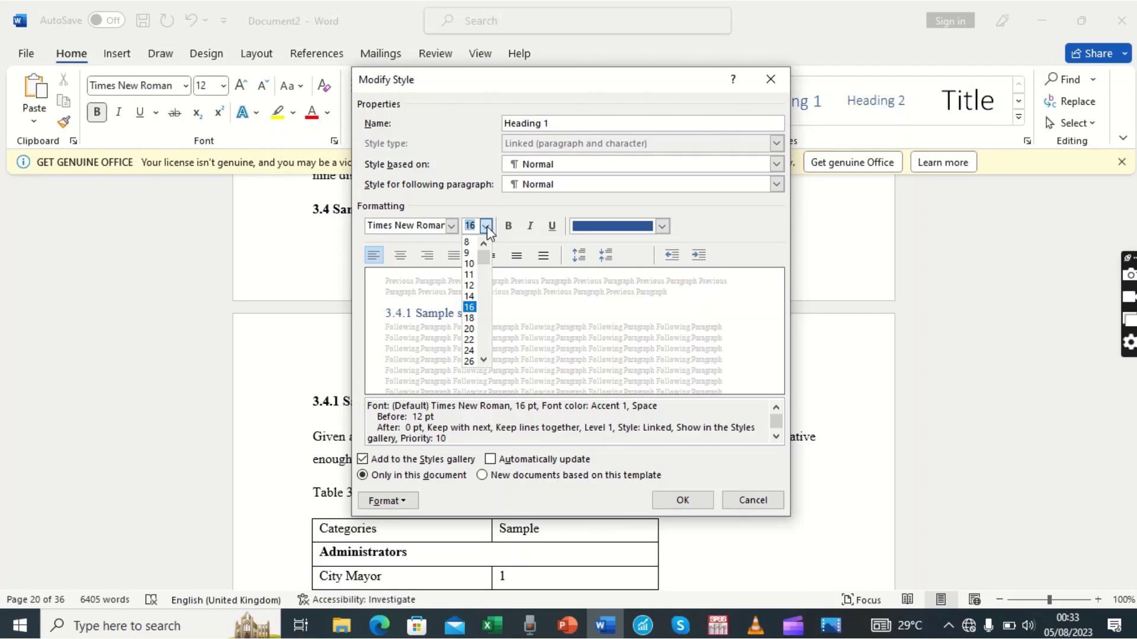
click(470, 288)
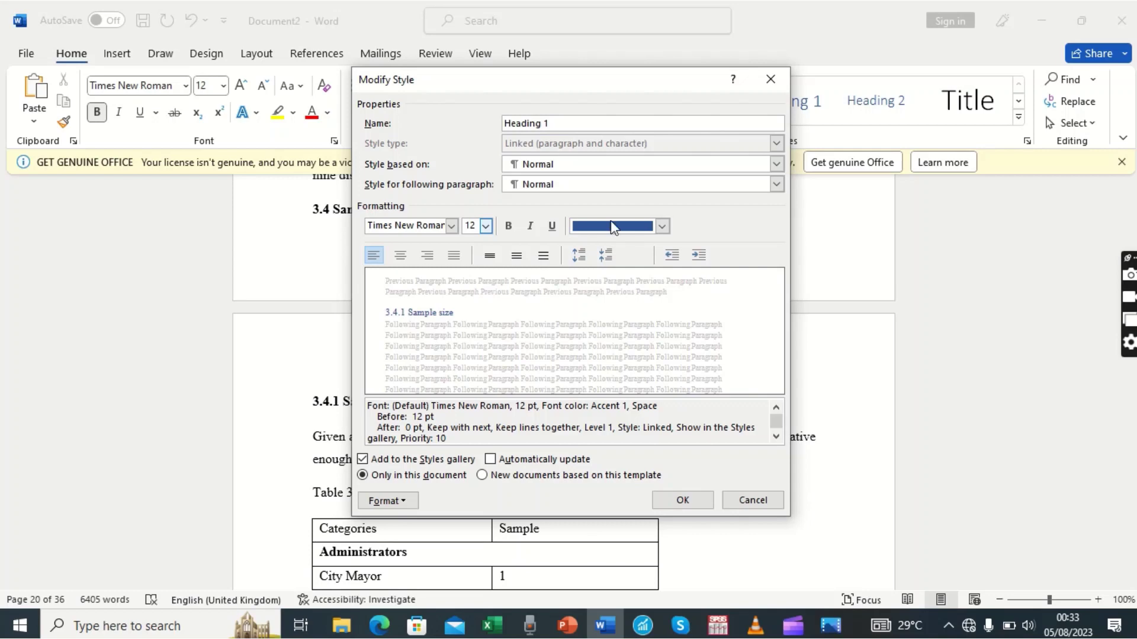
click(507, 225)
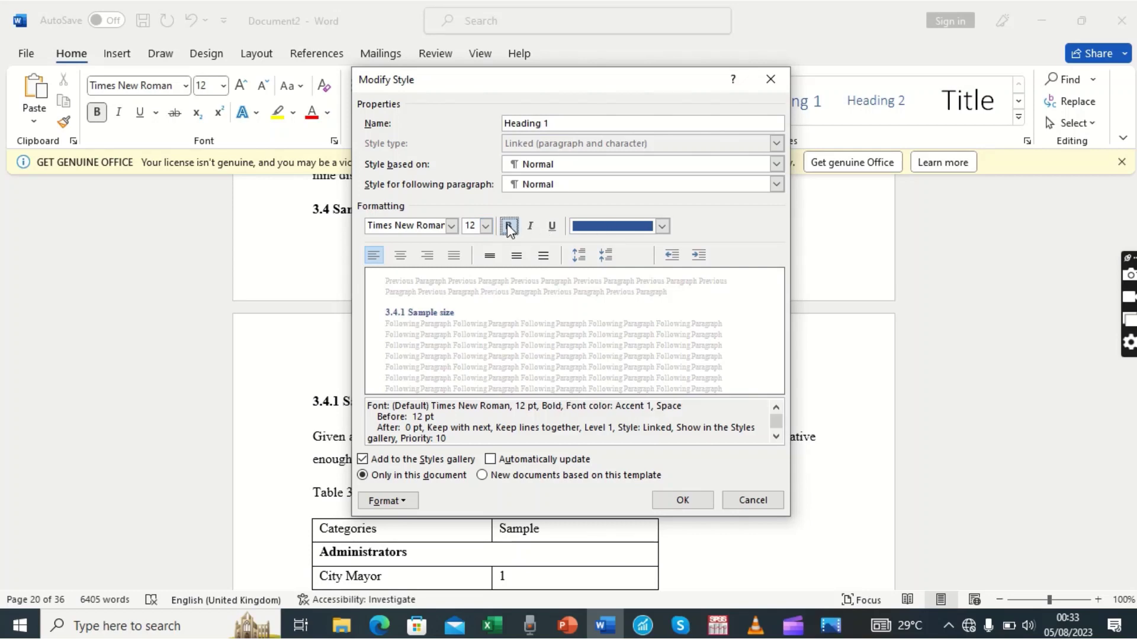
click(663, 227)
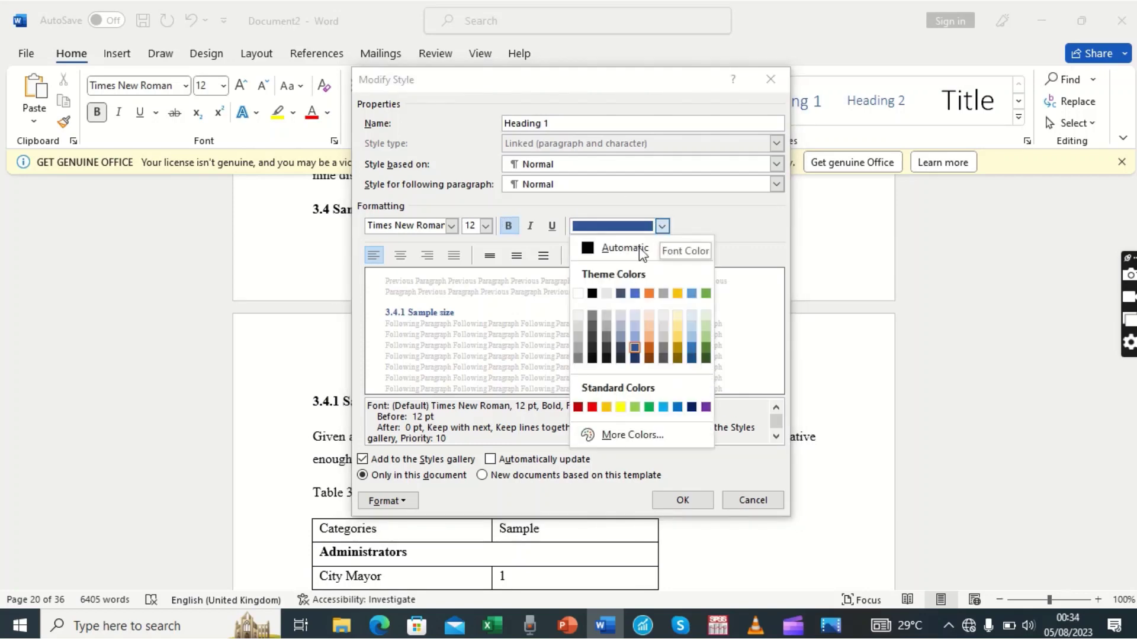
click(620, 253)
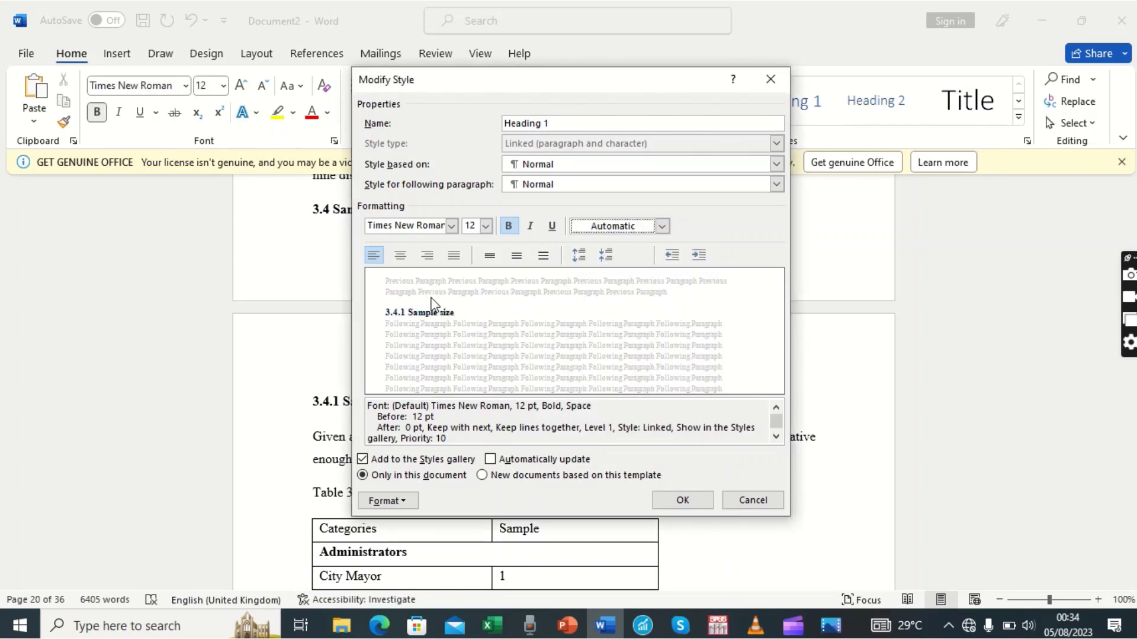
Centre the Heading 1 style, give it double line spacing and apply the style changes
click(426, 255)
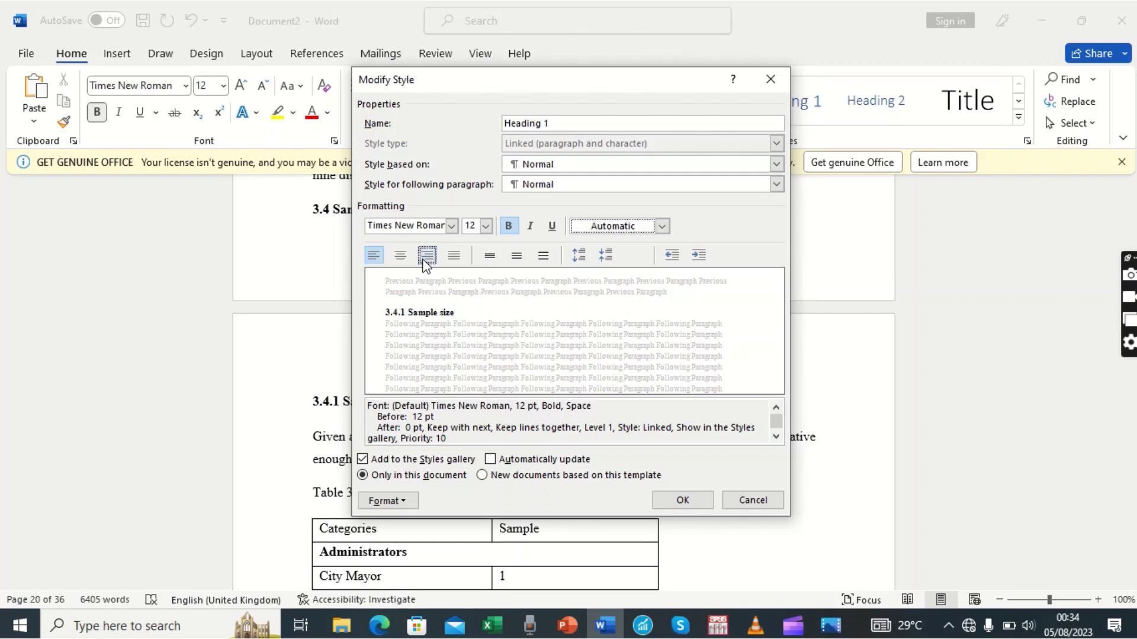
click(397, 259)
click(400, 256)
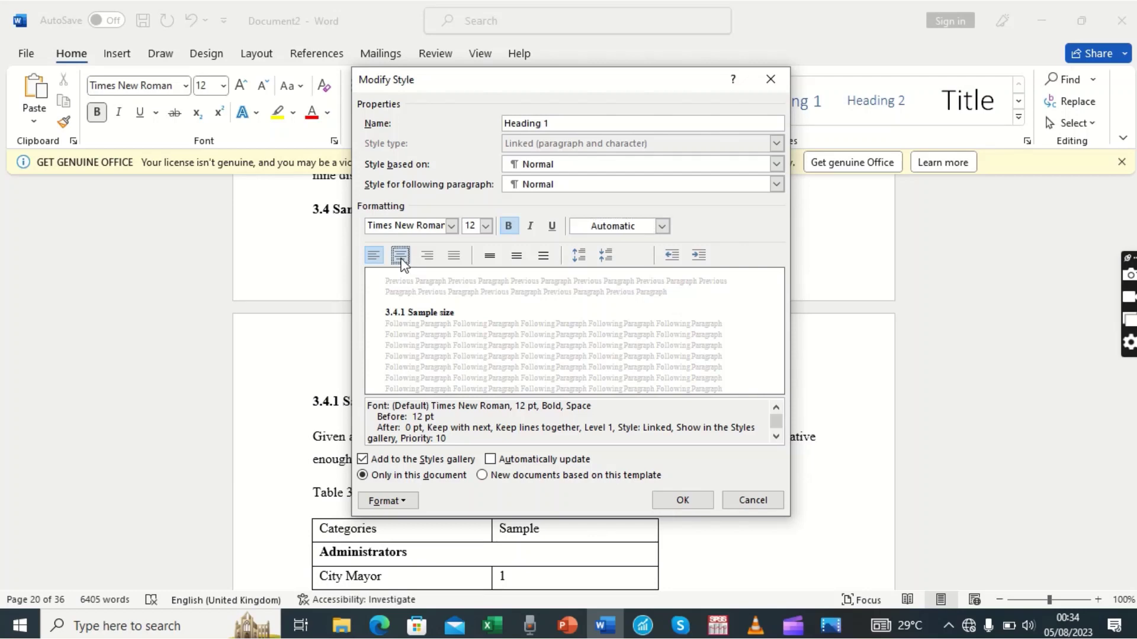
click(400, 258)
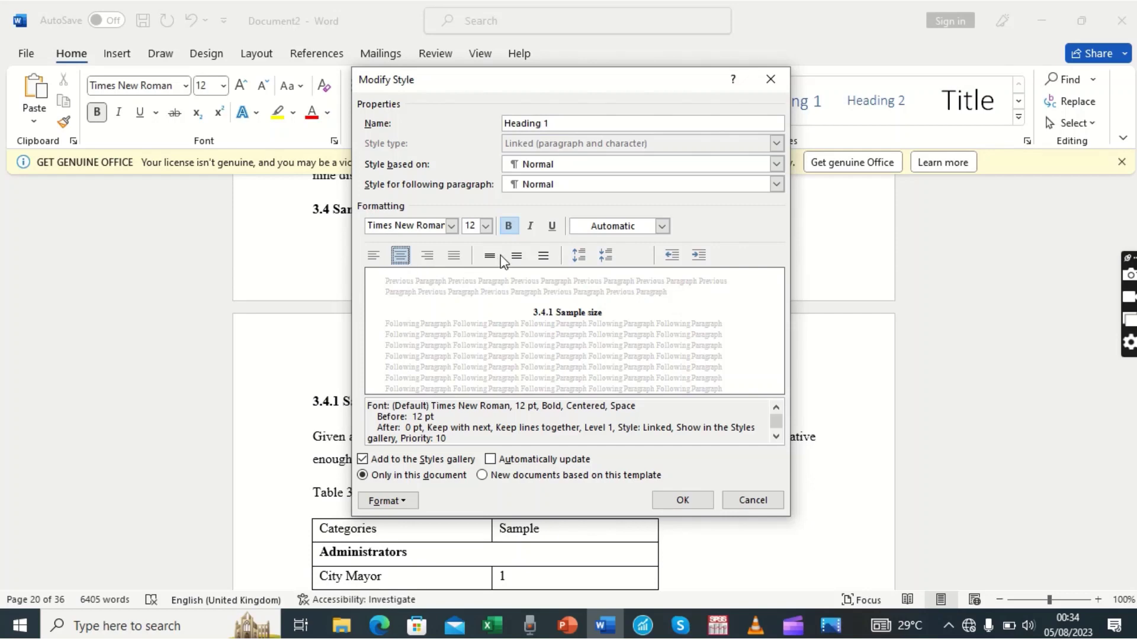
click(543, 256)
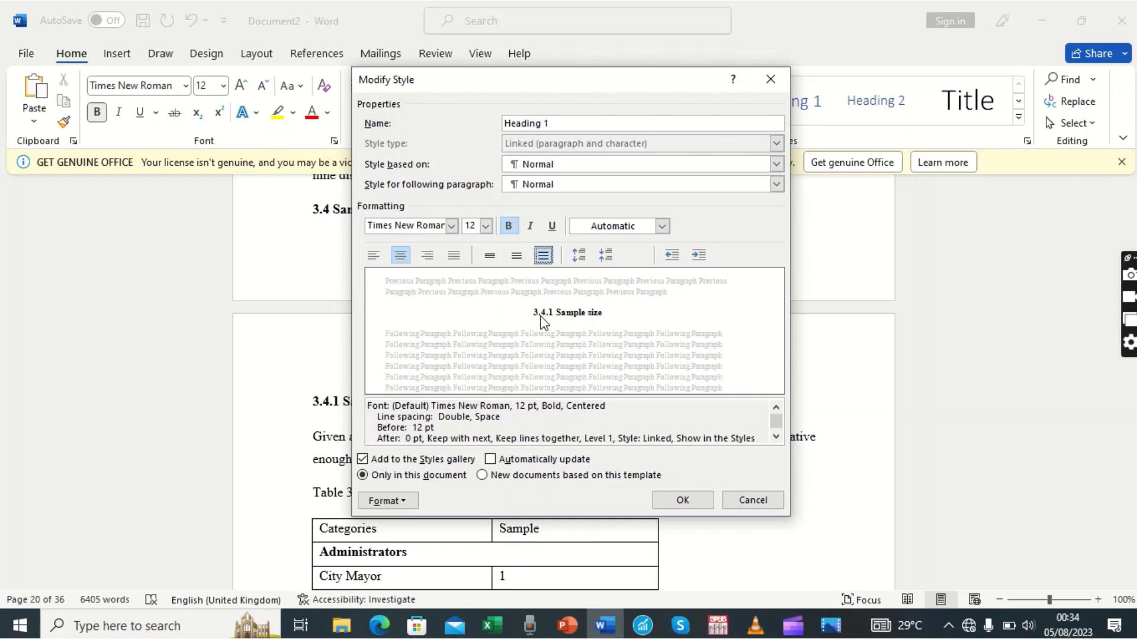
click(675, 500)
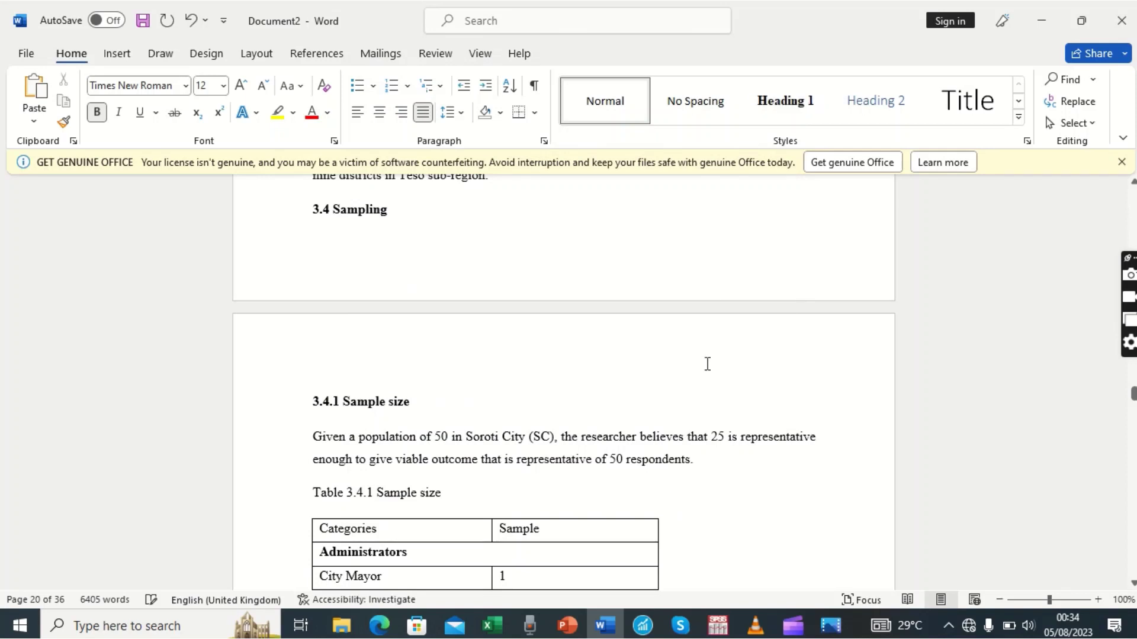
Modify the Heading 2 style's font to bold Times New Roman at 12 pt with the Automatic colour
click(780, 114)
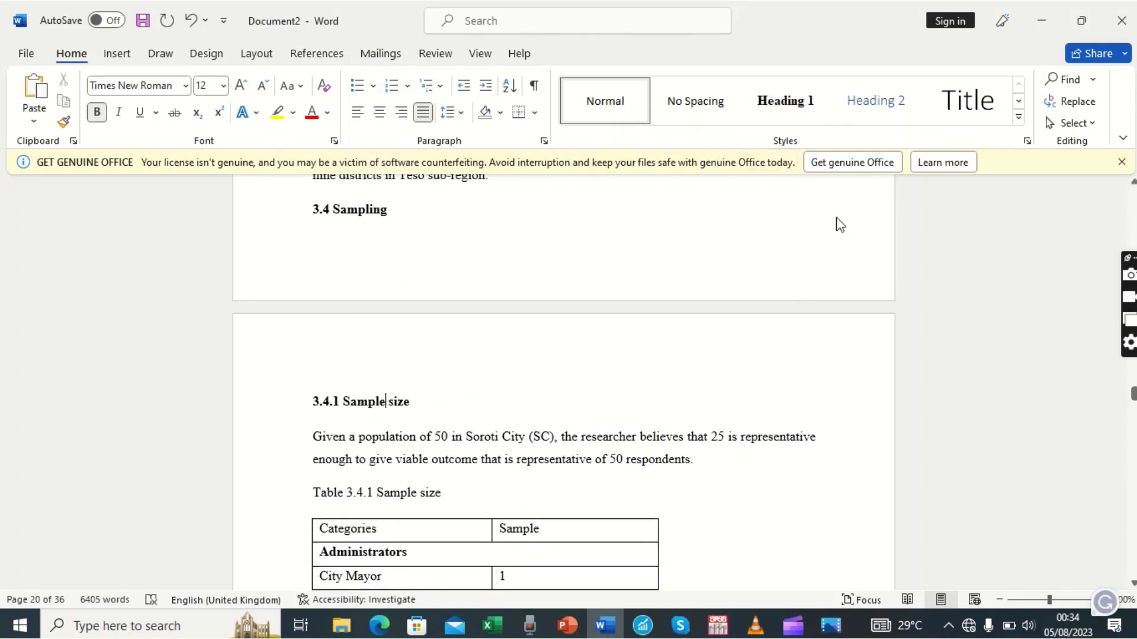
click(878, 104)
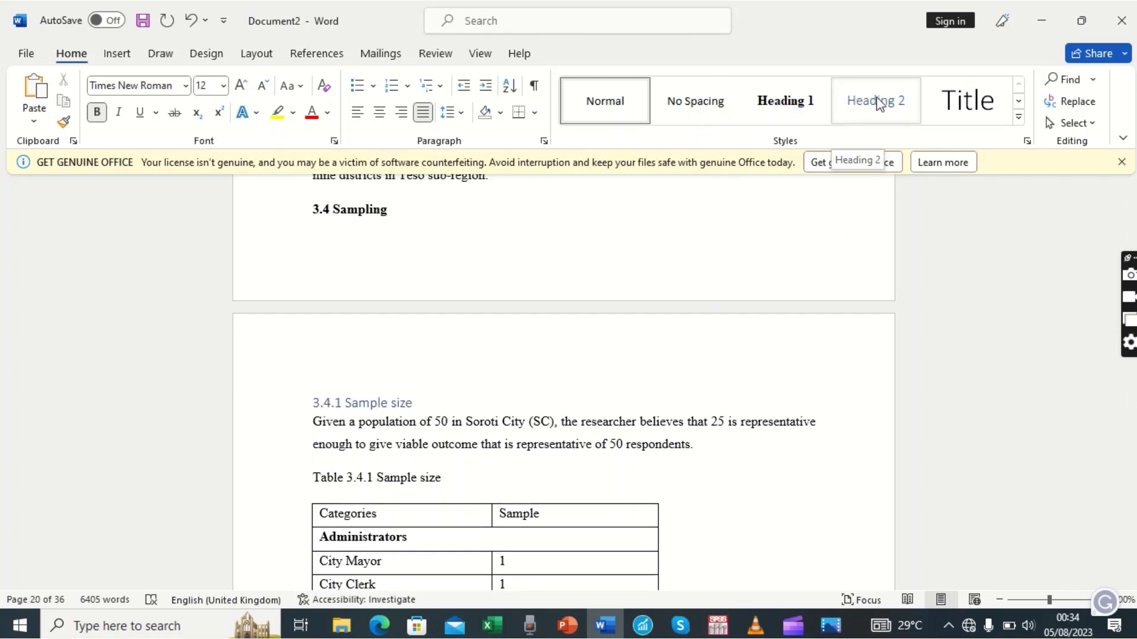
right_click(879, 104)
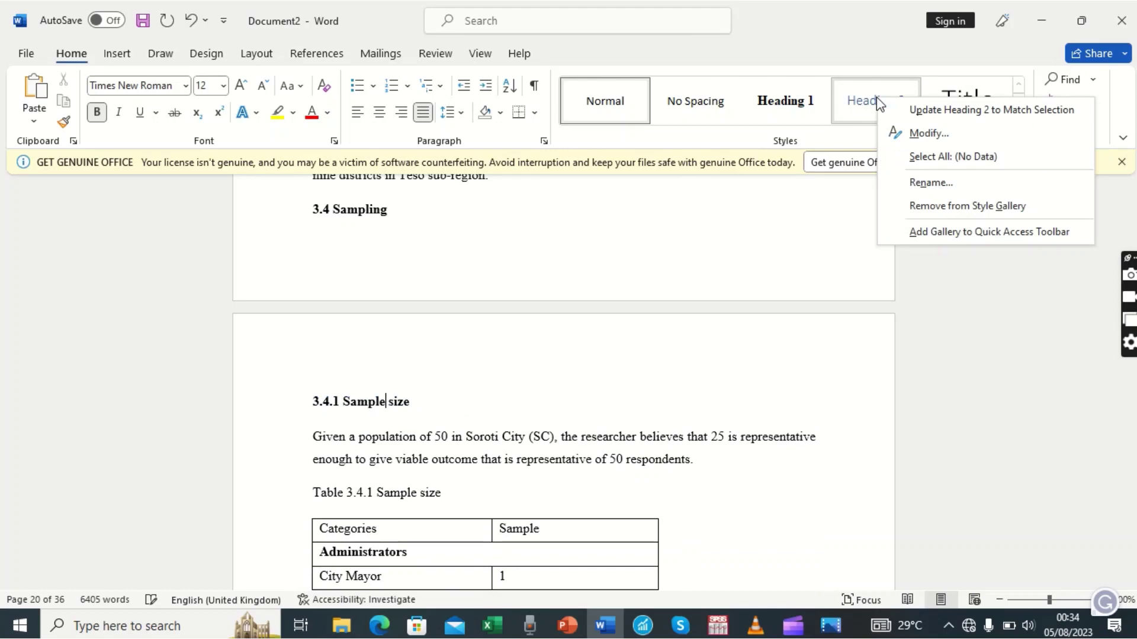
click(915, 135)
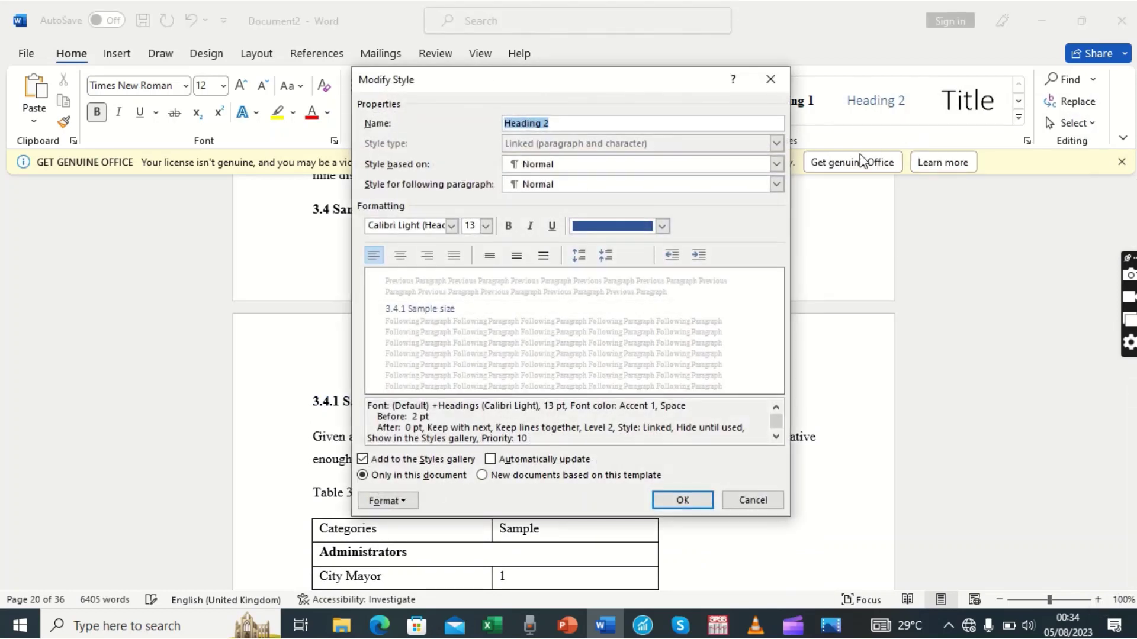
click(451, 226)
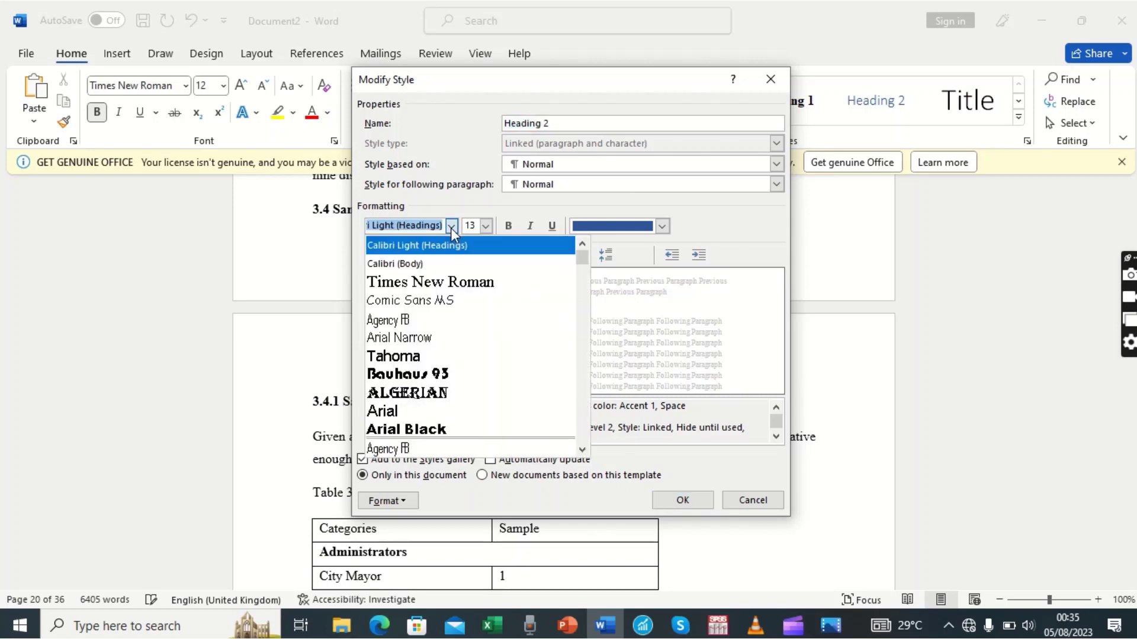
click(445, 283)
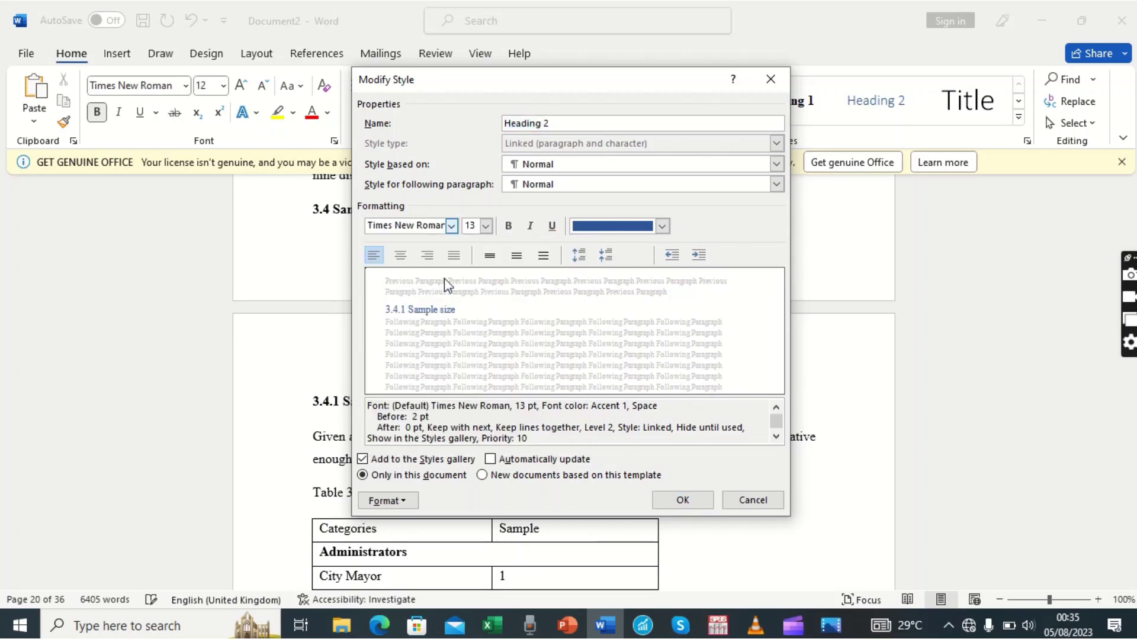
click(485, 227)
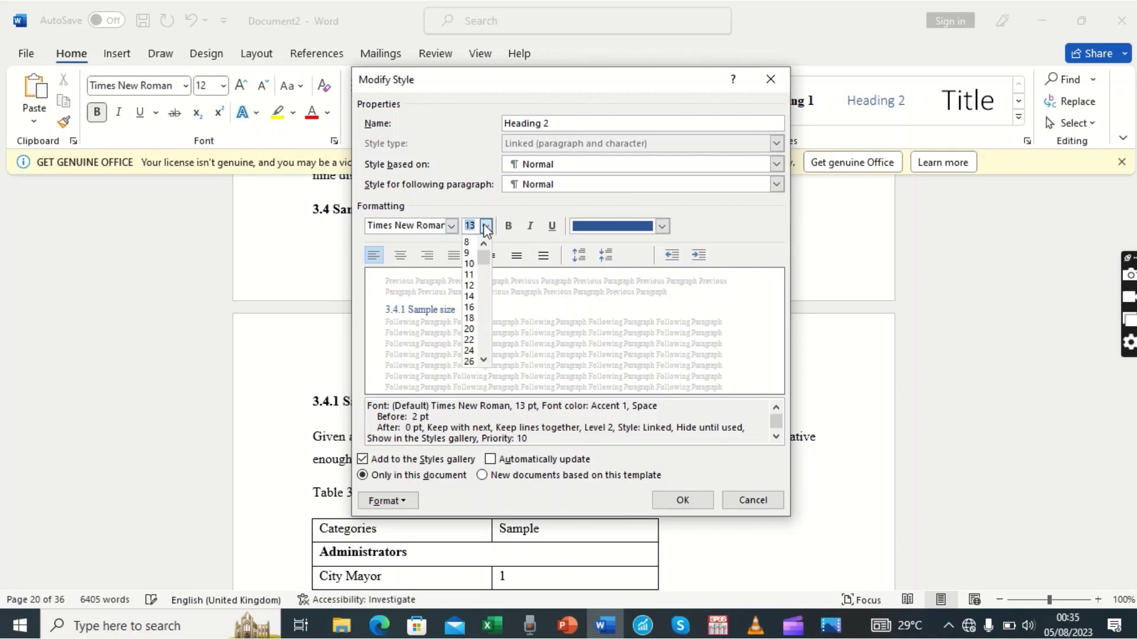
click(469, 286)
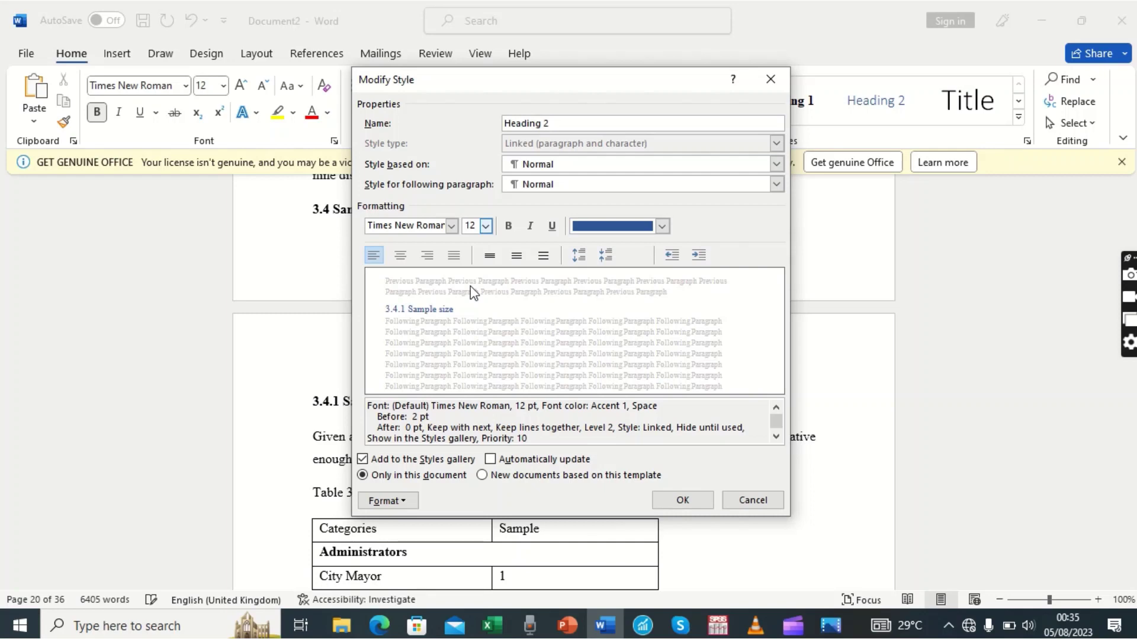
click(509, 227)
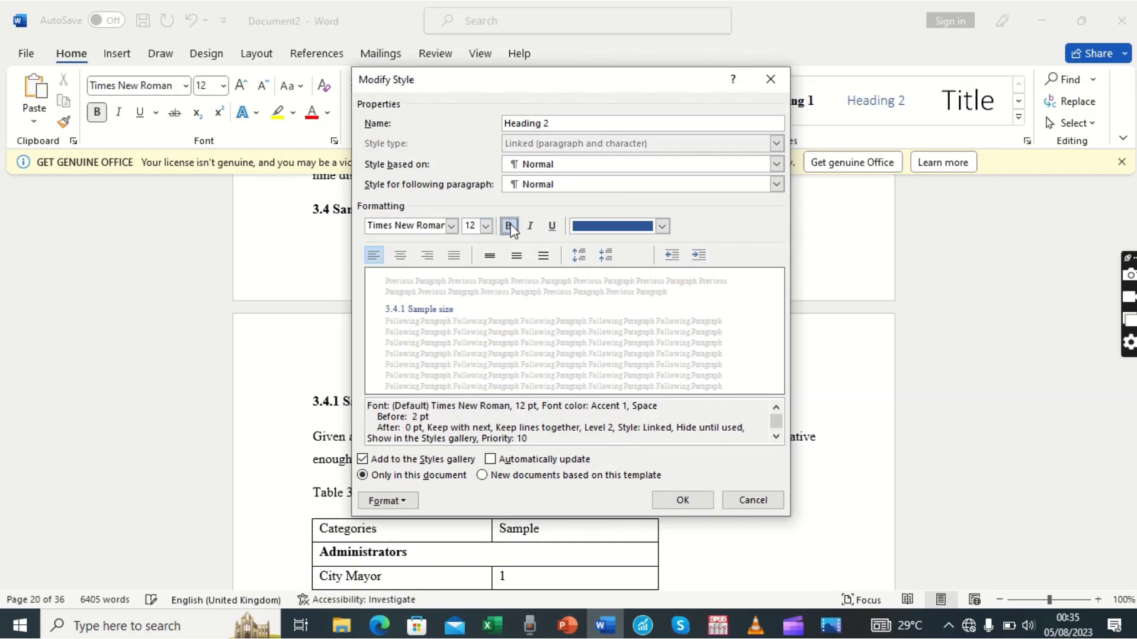
click(663, 227)
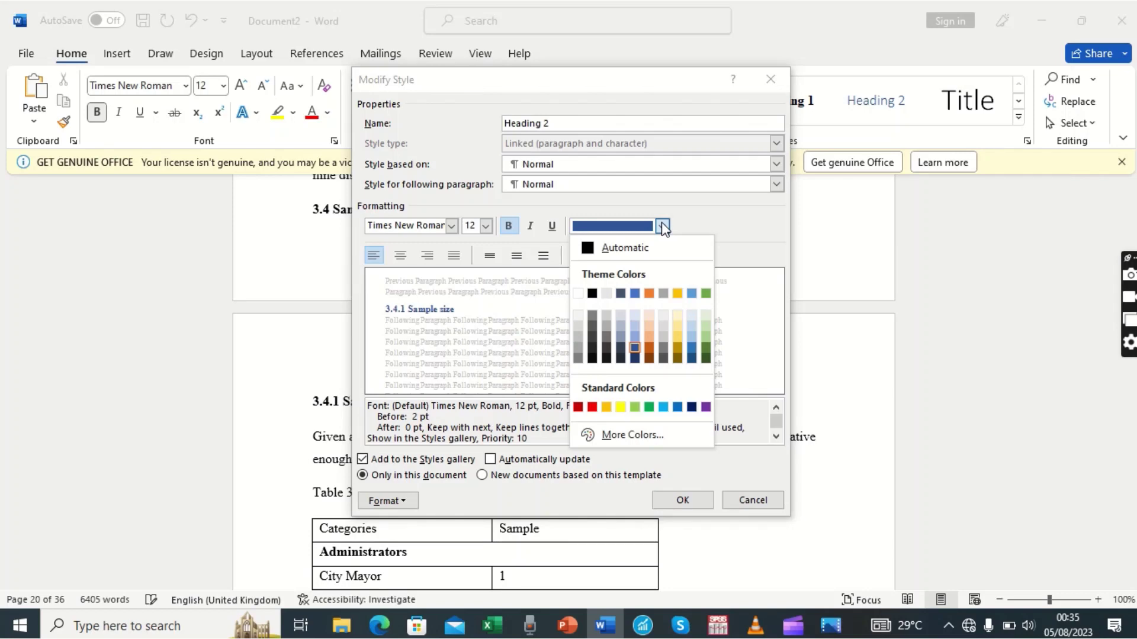
click(627, 249)
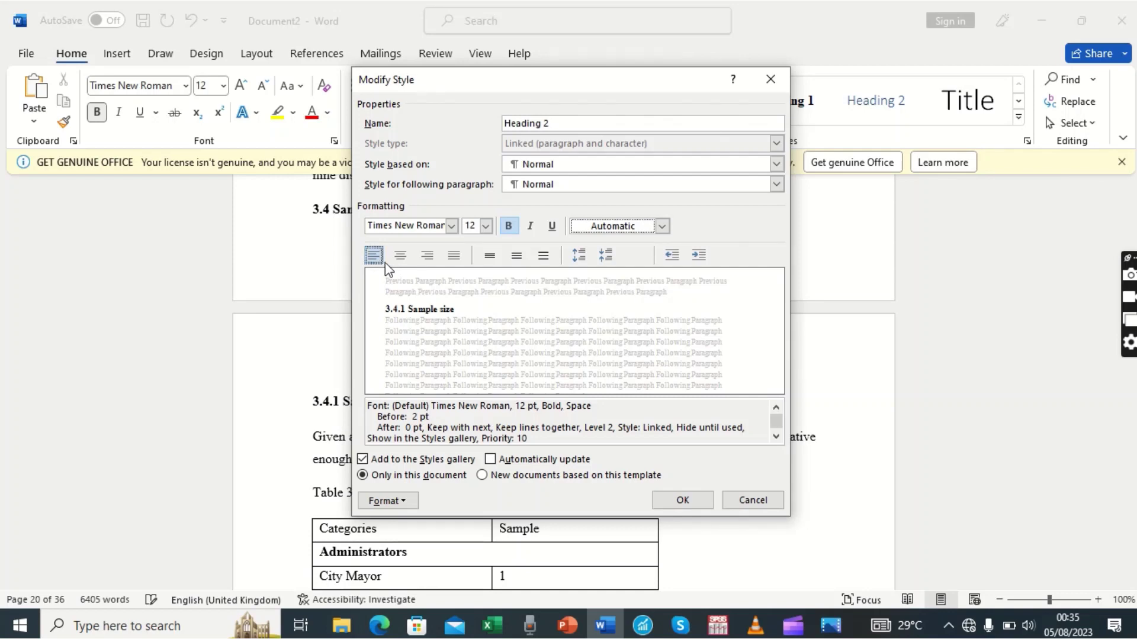
Justify the Heading 2 style, give it 1.5 line spacing and apply the style changes
click(454, 259)
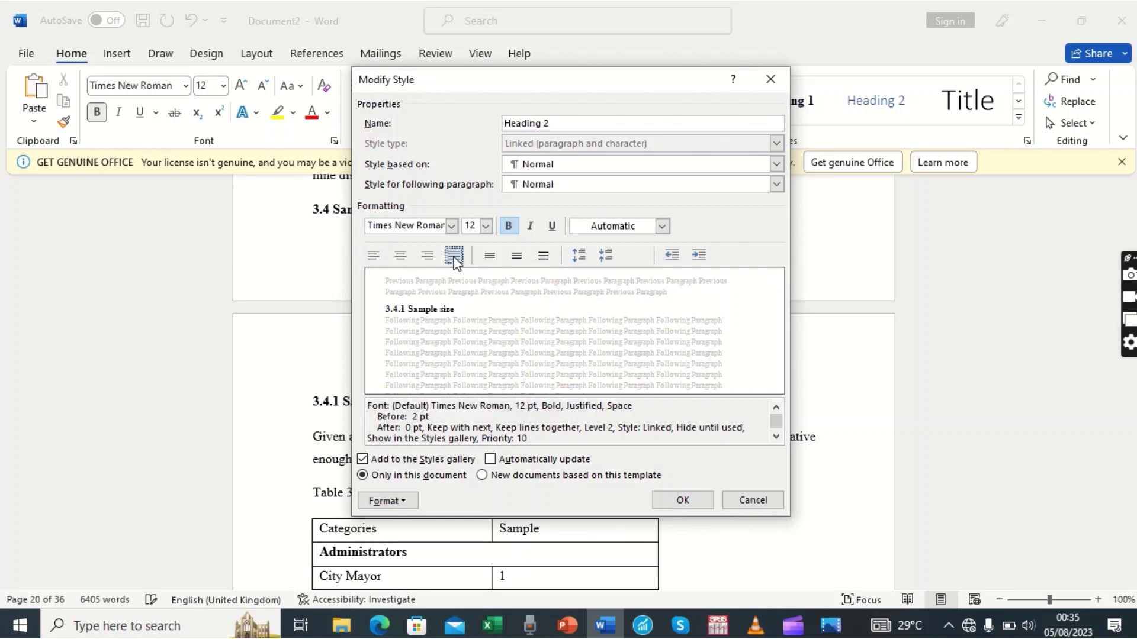
click(517, 258)
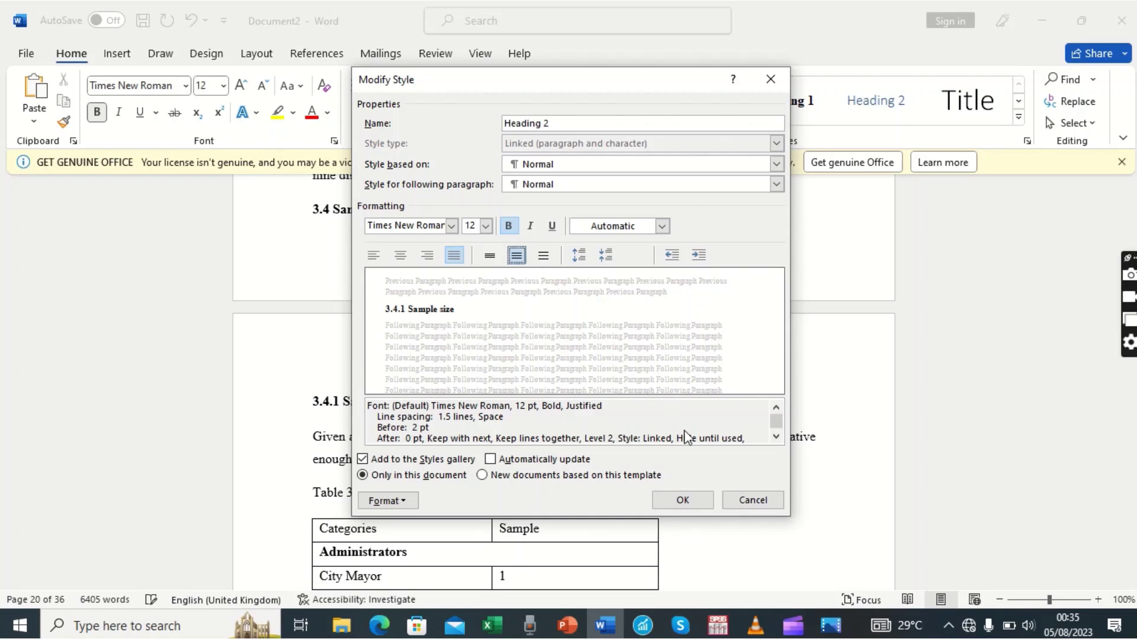
click(683, 501)
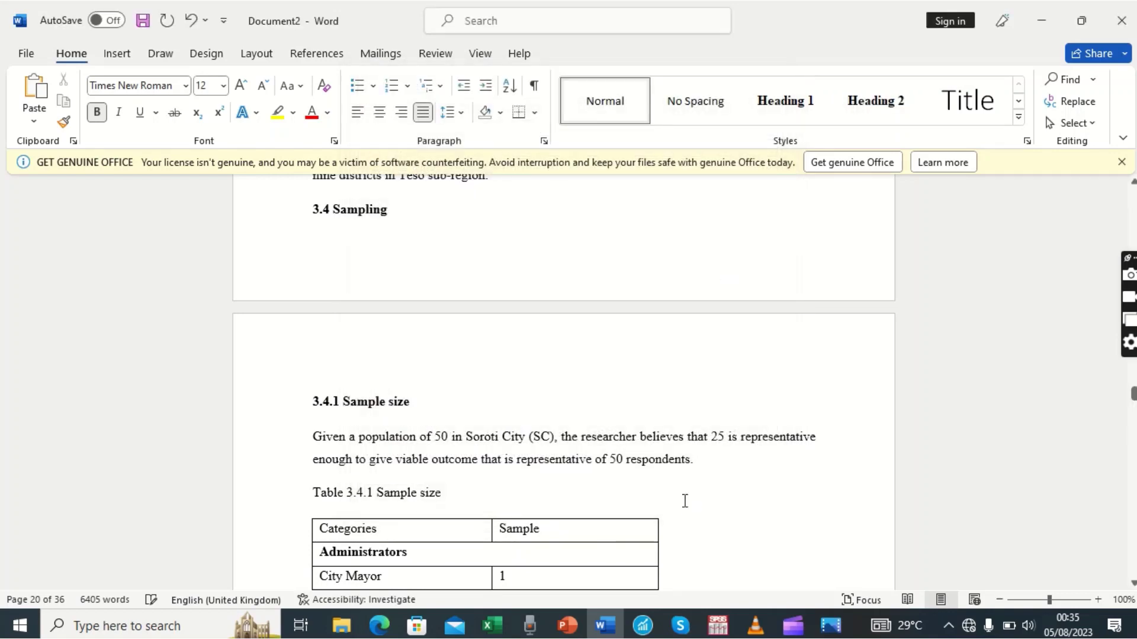
Apply the Heading 1 style to the "DECLARATION" title on the preliminary page near the document's start
click(547, 241)
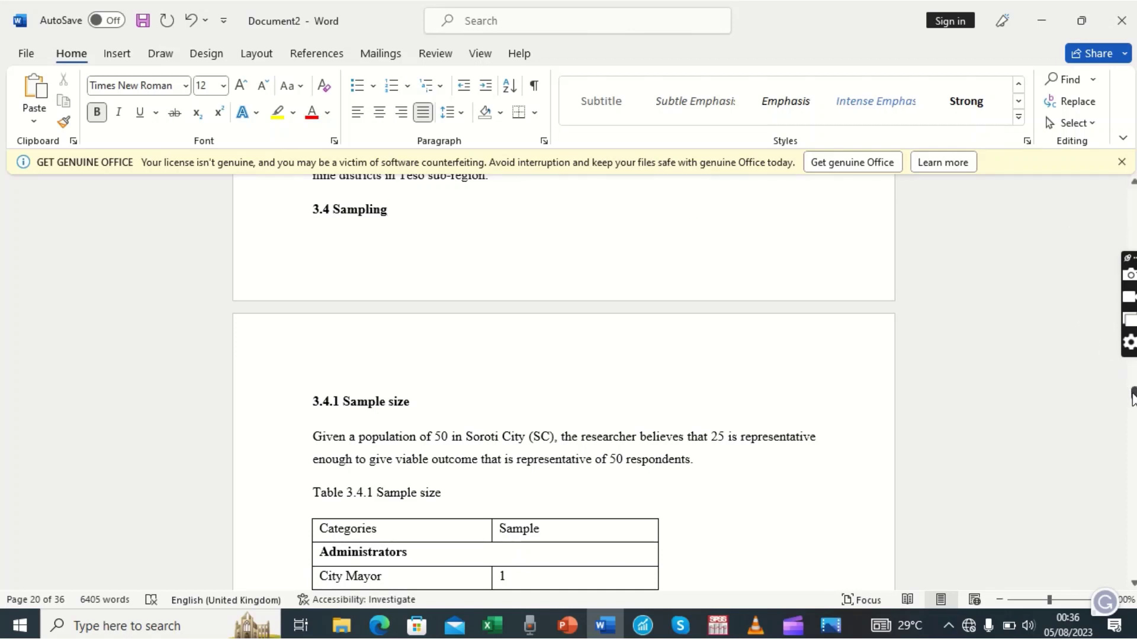
drag(1132, 395, 1132, 204)
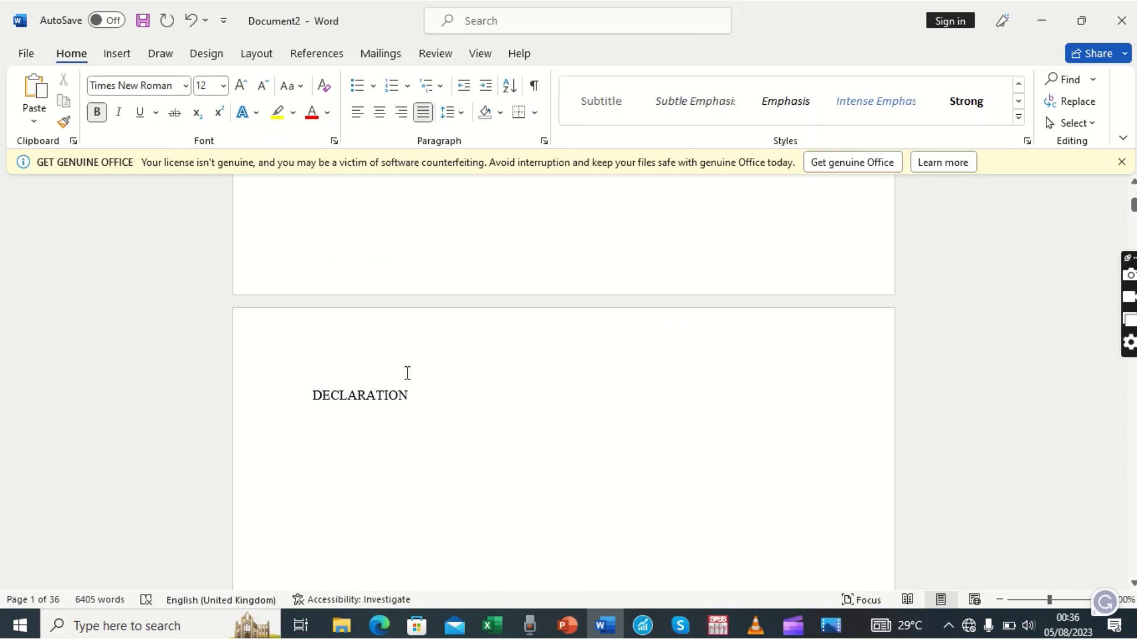
click(289, 401)
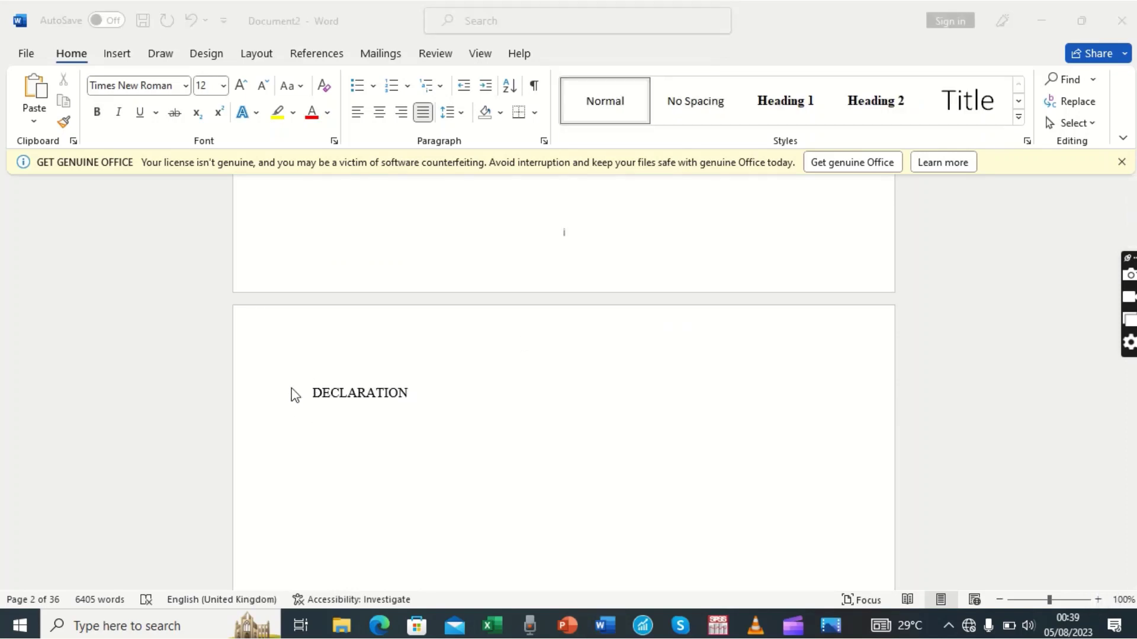
click(388, 394)
click(312, 395)
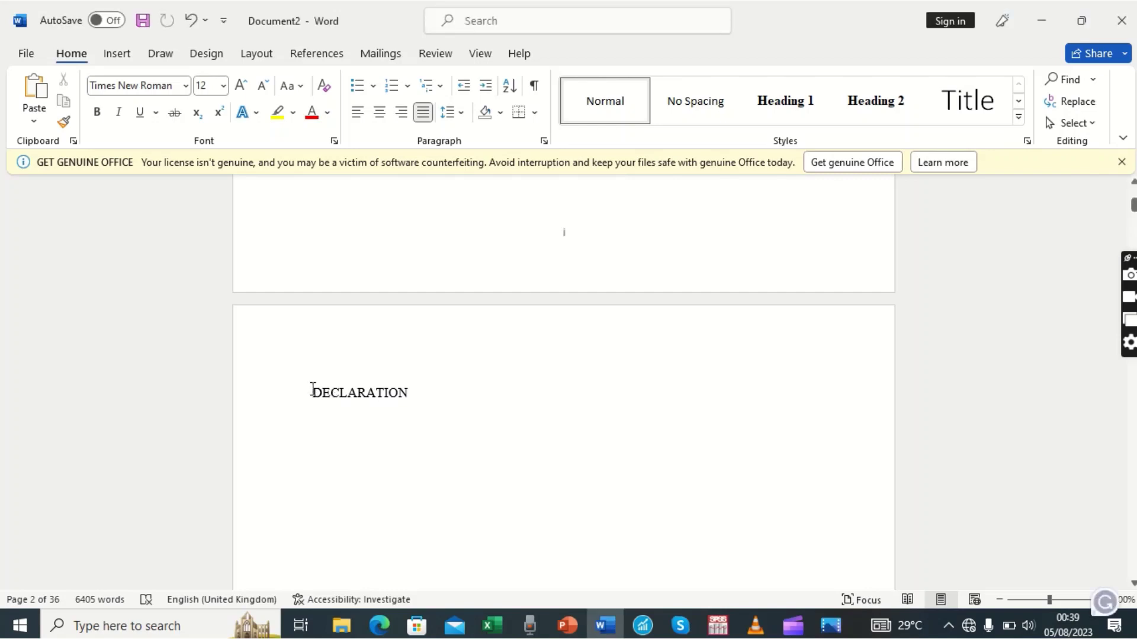
drag(329, 389, 415, 392)
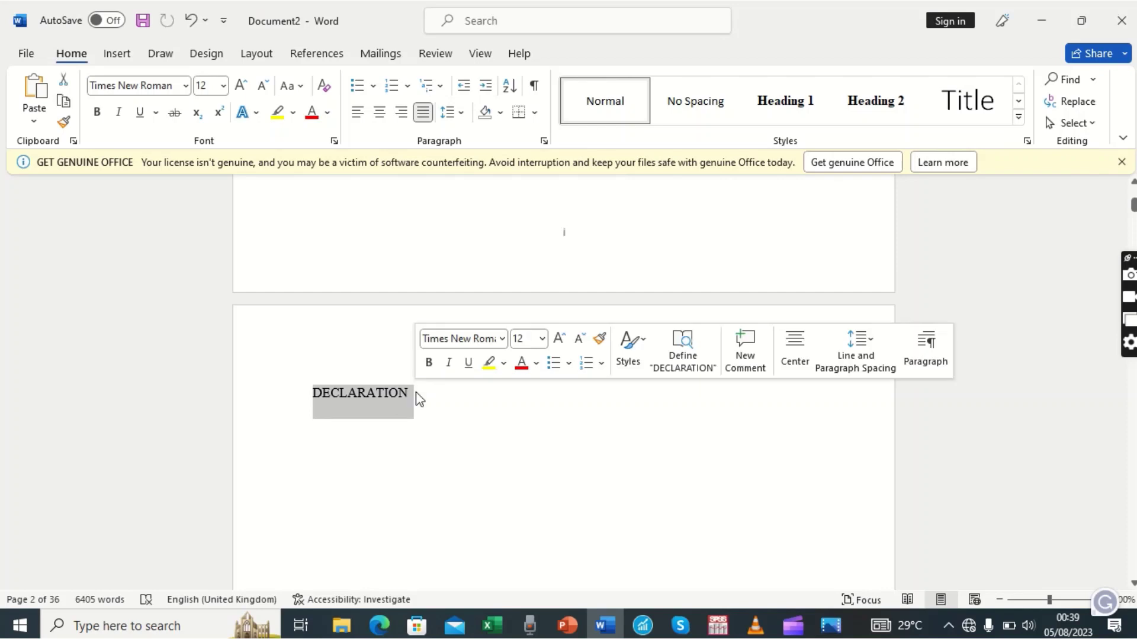
click(785, 100)
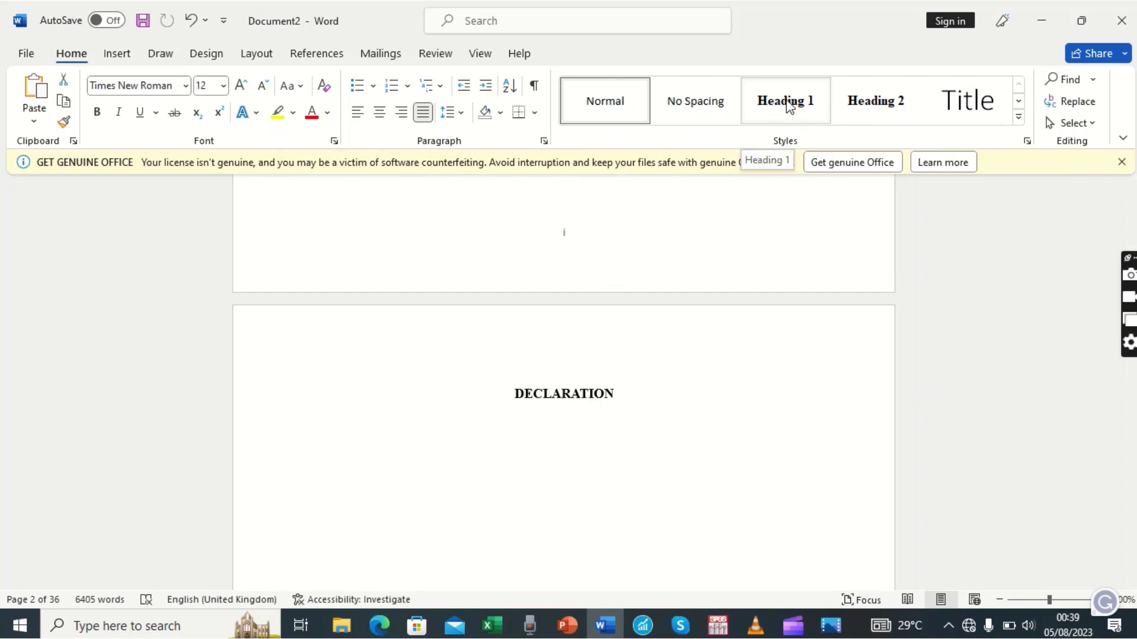
click(623, 386)
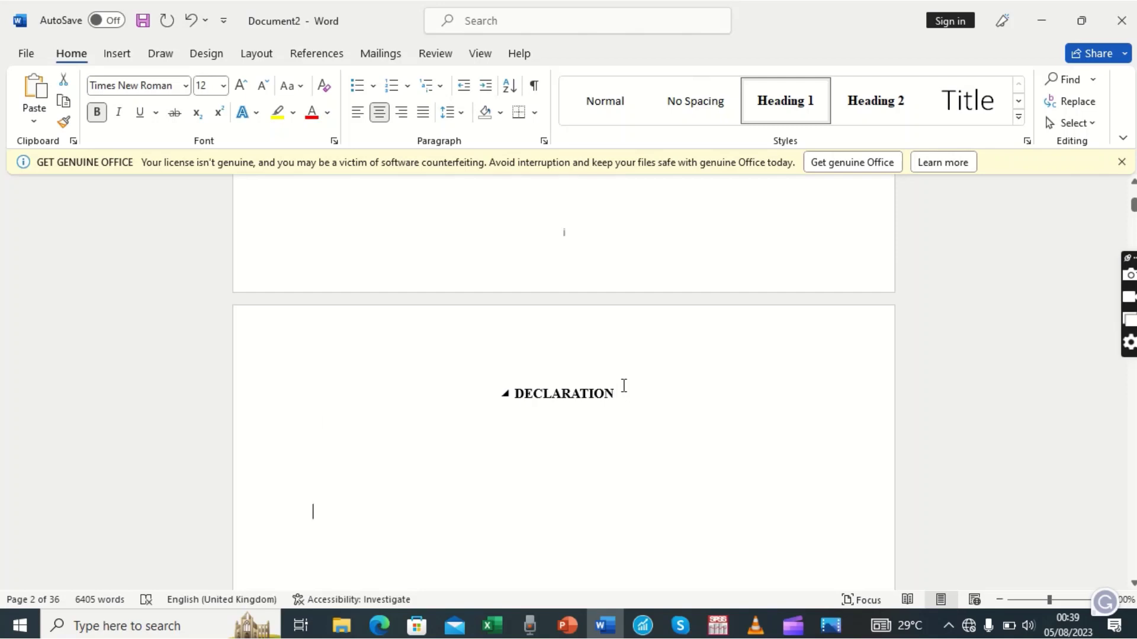
Apply the Heading 1 style to the "APPROVAL" title on the page following the declaration
key(Return)
key(Return)
key(Return)
key(Return)
key(Return)
key(Return)
key(Return)
key(Return)
key(Return)
key(Return)
key(Return)
key(Return)
key(Return)
key(Return)
key(Return)
key(Return)
key(Return)
key(Return)
key(ctrl+shift+n)
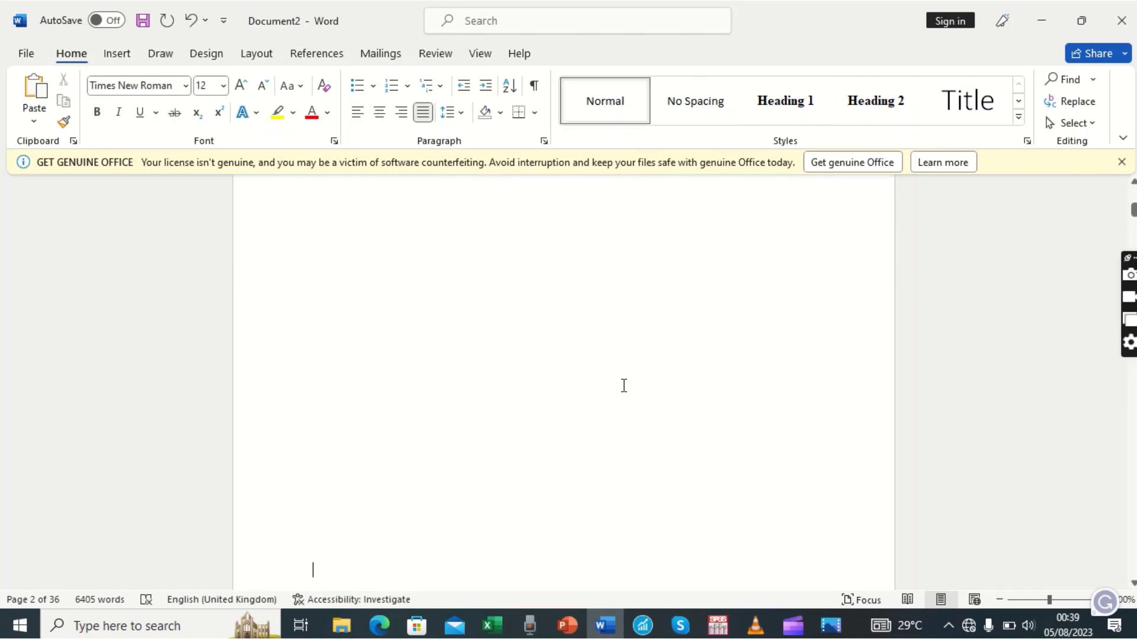
text(APPROVAL)
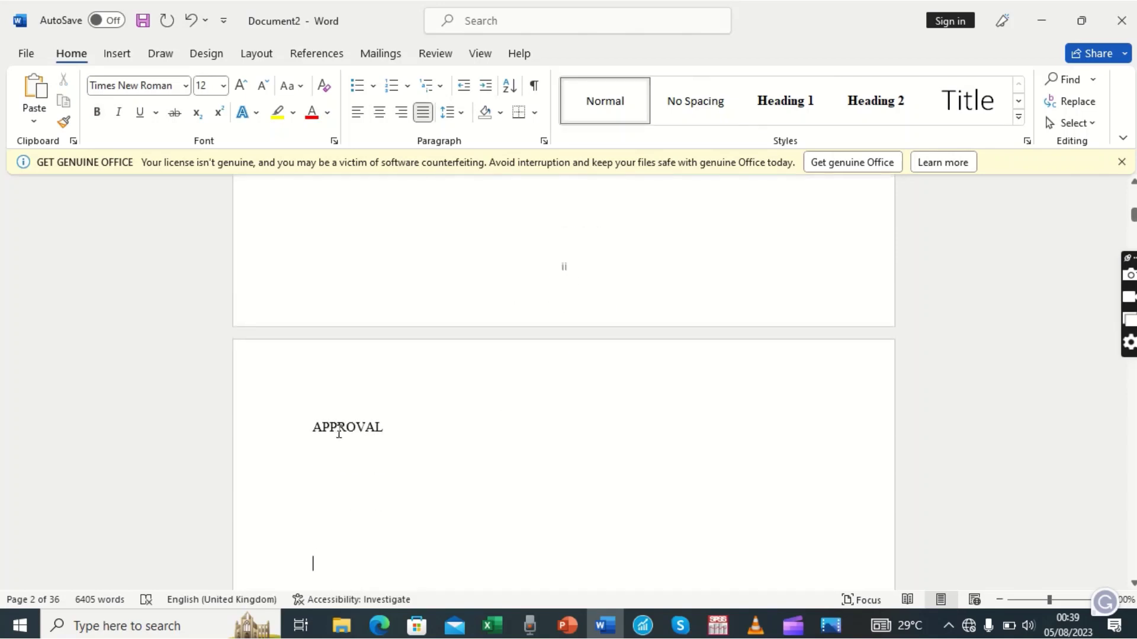
drag(313, 426, 394, 421)
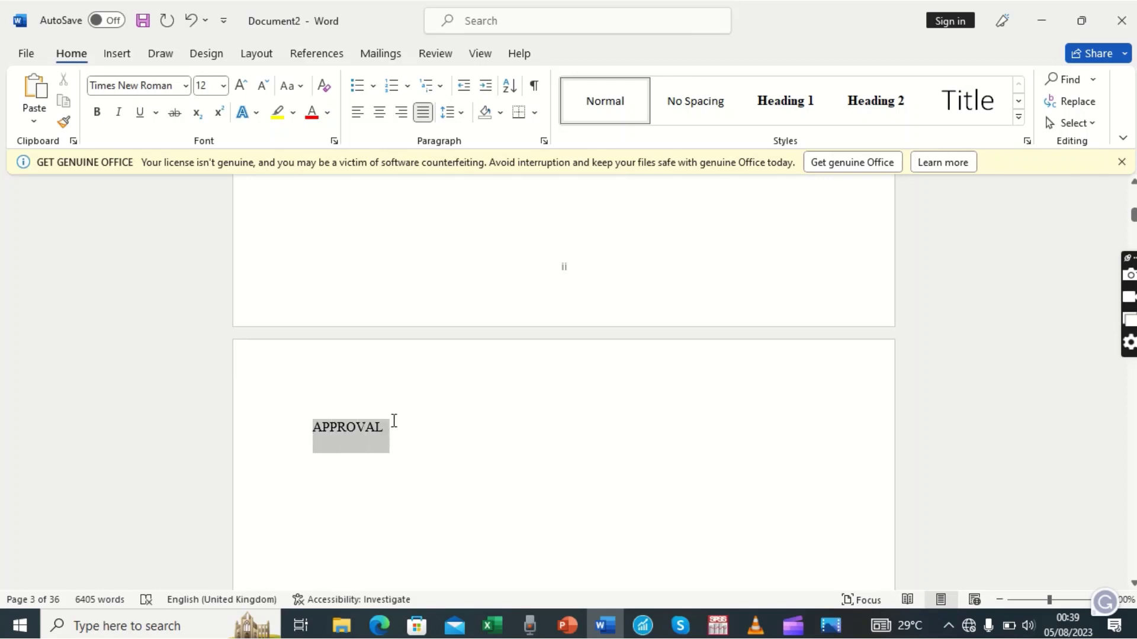
click(781, 106)
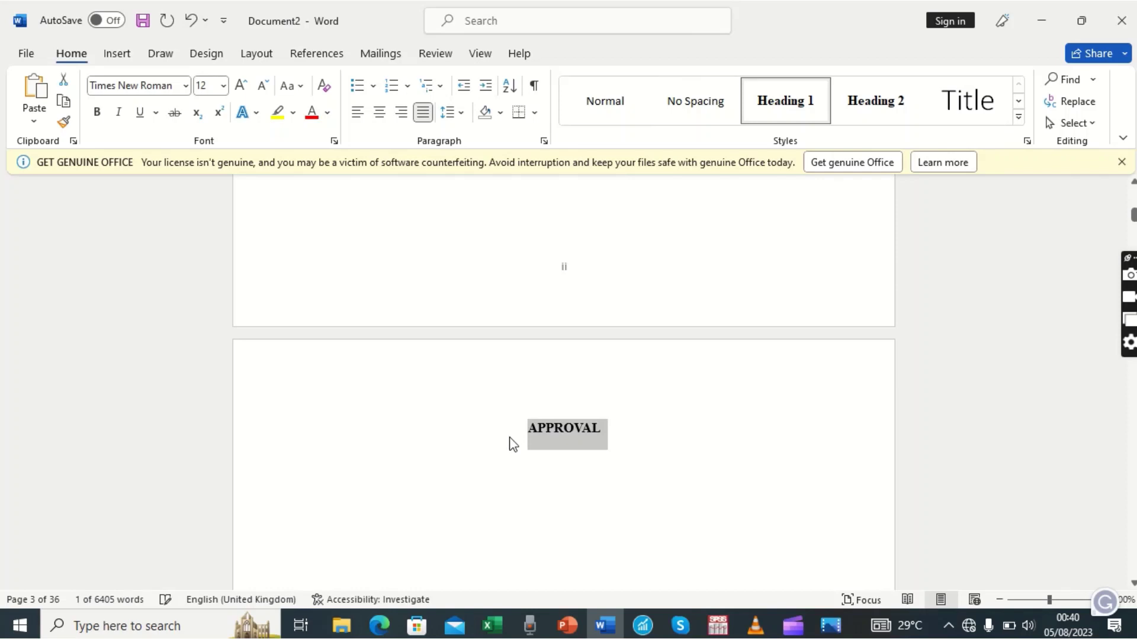
click(513, 437)
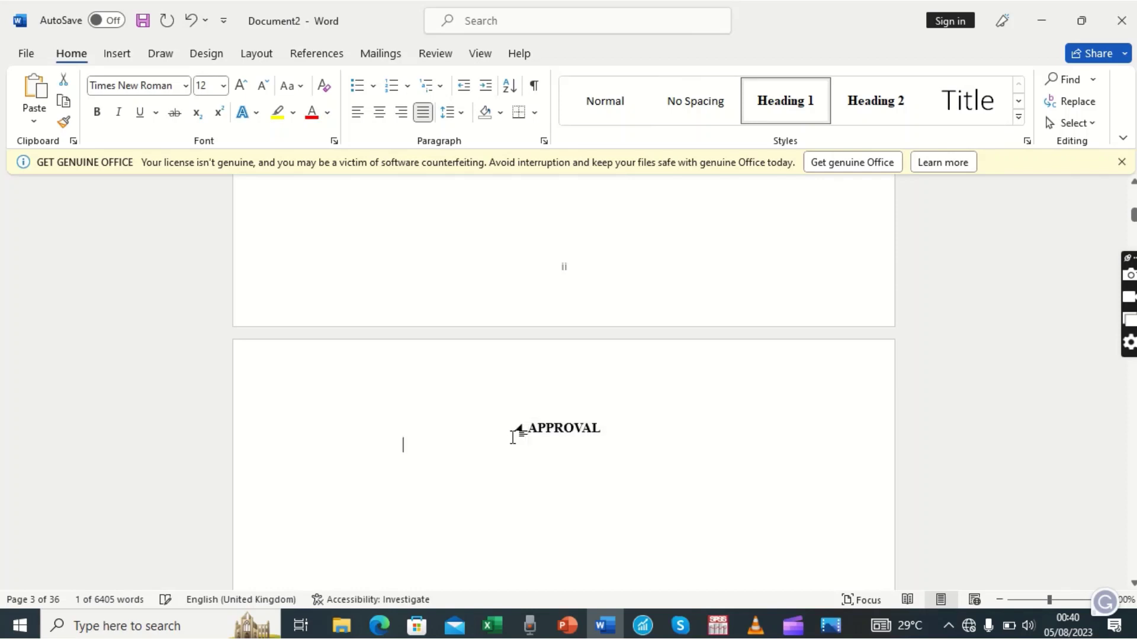
Apply the Heading 1 style to the "DEDICATION" title on the page following the approval
key(Return)
key(Return)
key(Return)
key(Return)
key(Return)
key(Return)
key(Return)
key(Return)
key(Return)
key(Return)
key(Return)
key(Return)
key(Return)
key(Return)
key(Return)
key(Return)
key(Return)
key(Return)
key(Return)
key(Return)
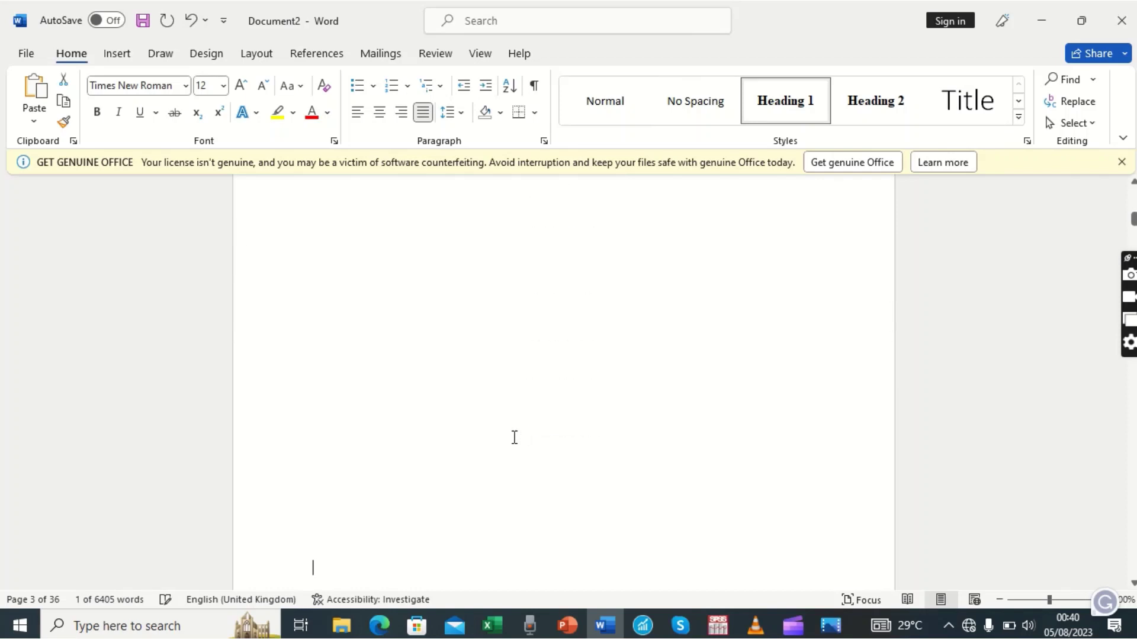
key(Return)
scroll(514, 437, down, 5)
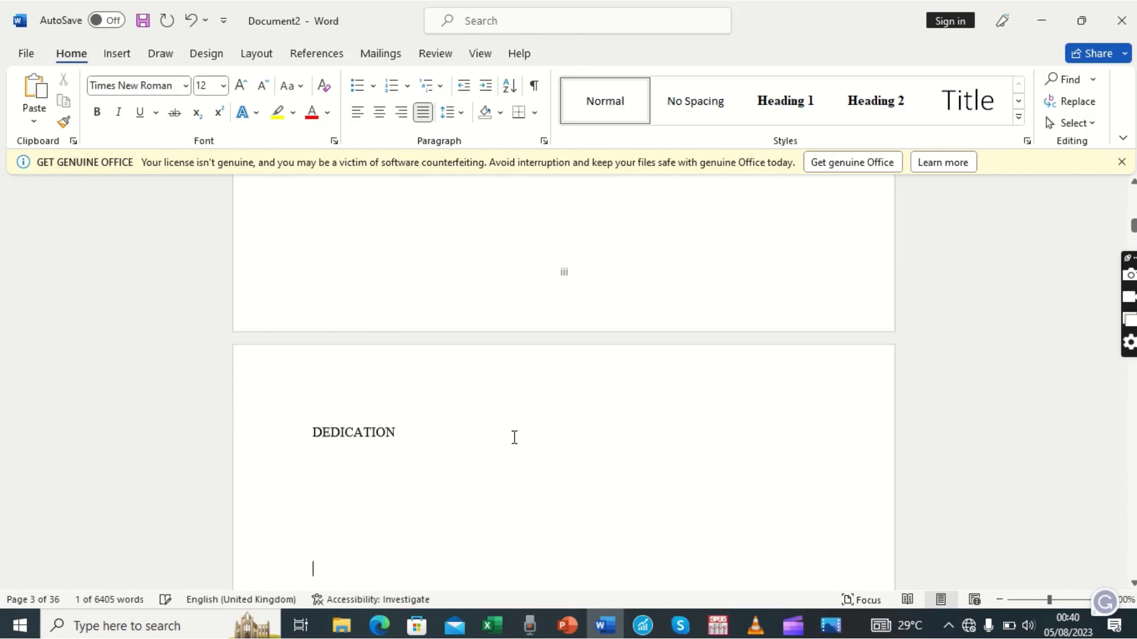
click(311, 394)
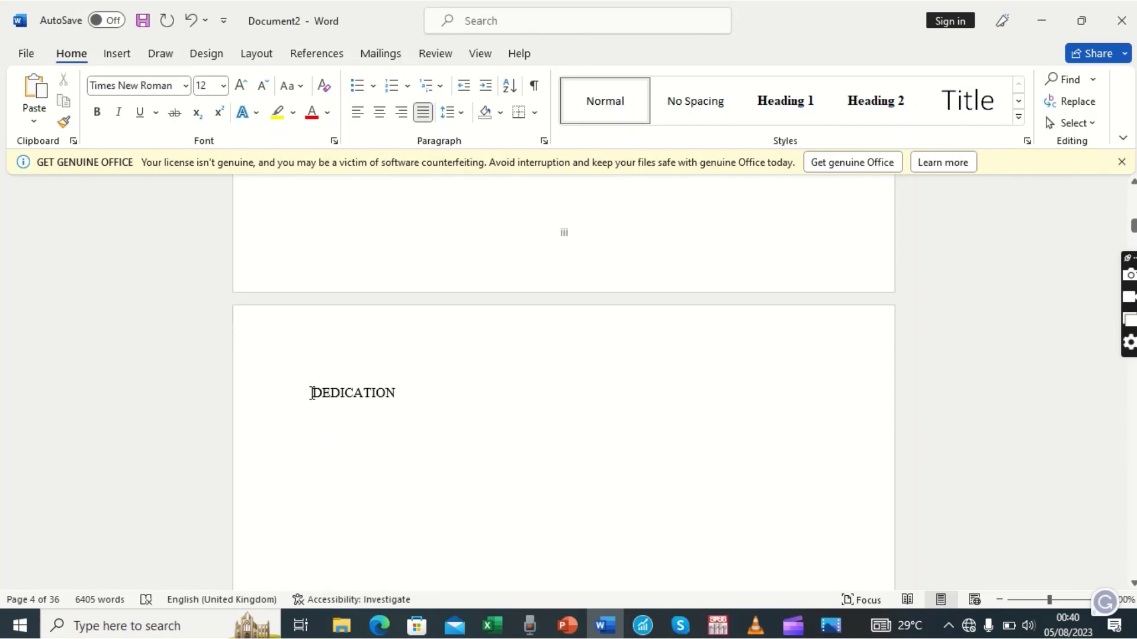
drag(311, 394, 404, 392)
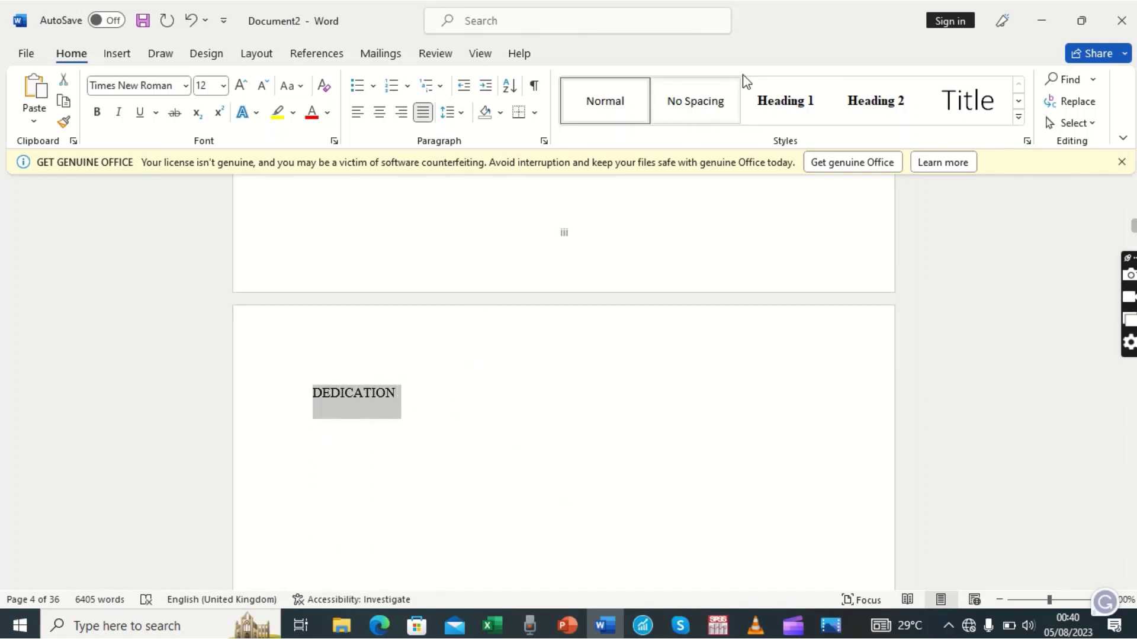
click(782, 101)
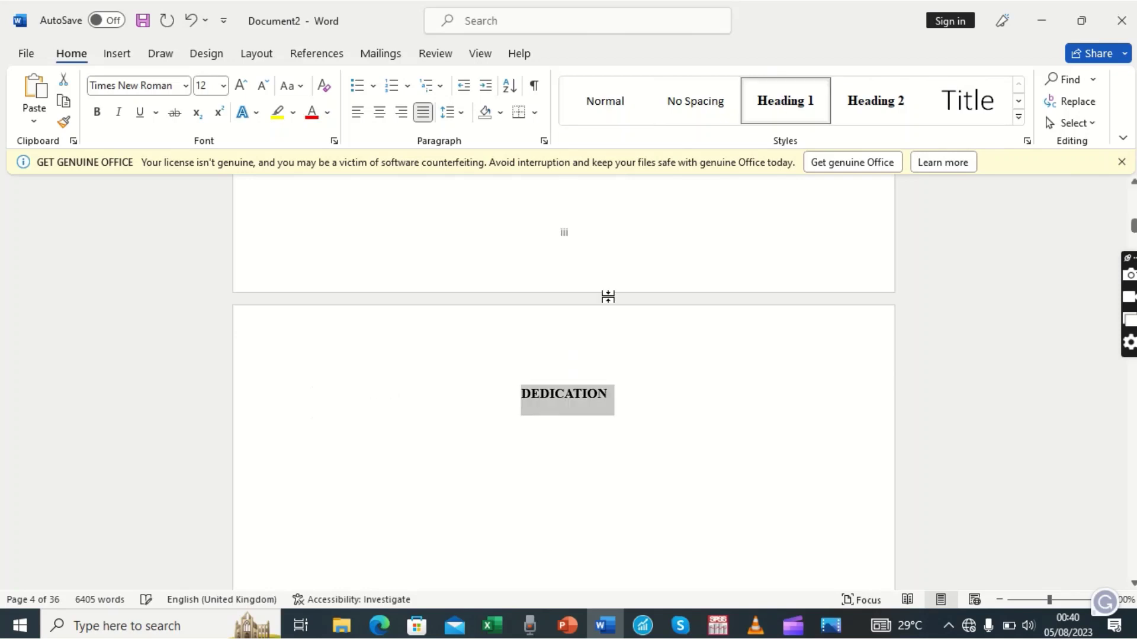
Apply the Heading 1 style to the "ACKNOWLEDGEMENT" title on the page following the dedication
key(End)
key(Return)
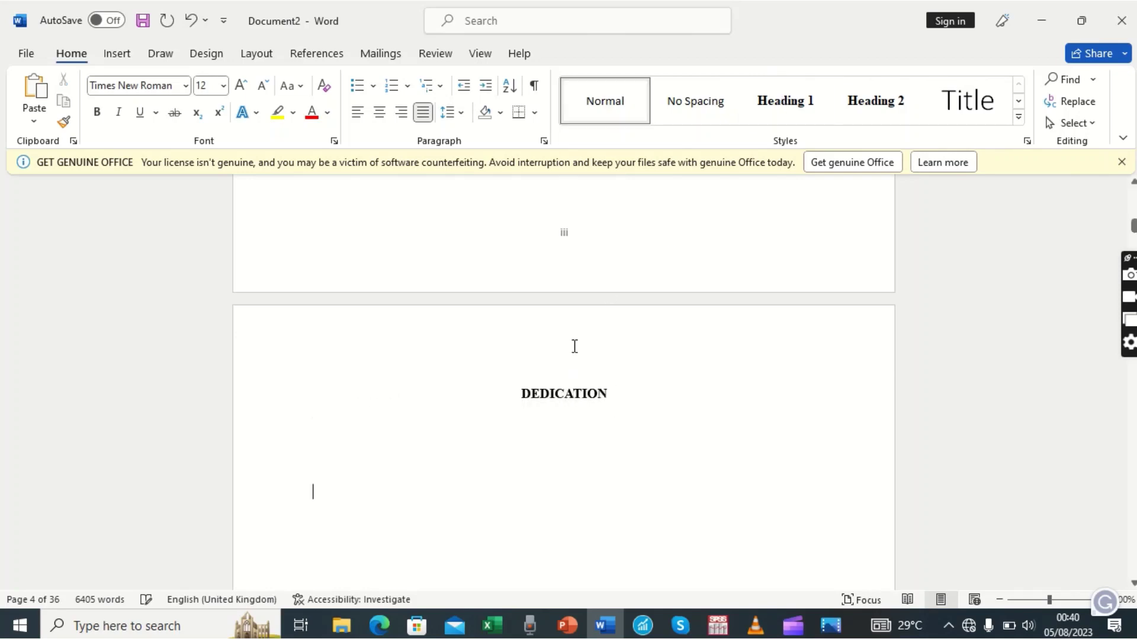
key(Return)
key(Return)
key(Return)
key(Return)
key(Return)
key(Return)
key(Return)
key(Return)
key(Return)
key(Return)
key(Return)
key(Return)
key(Return)
key(Return)
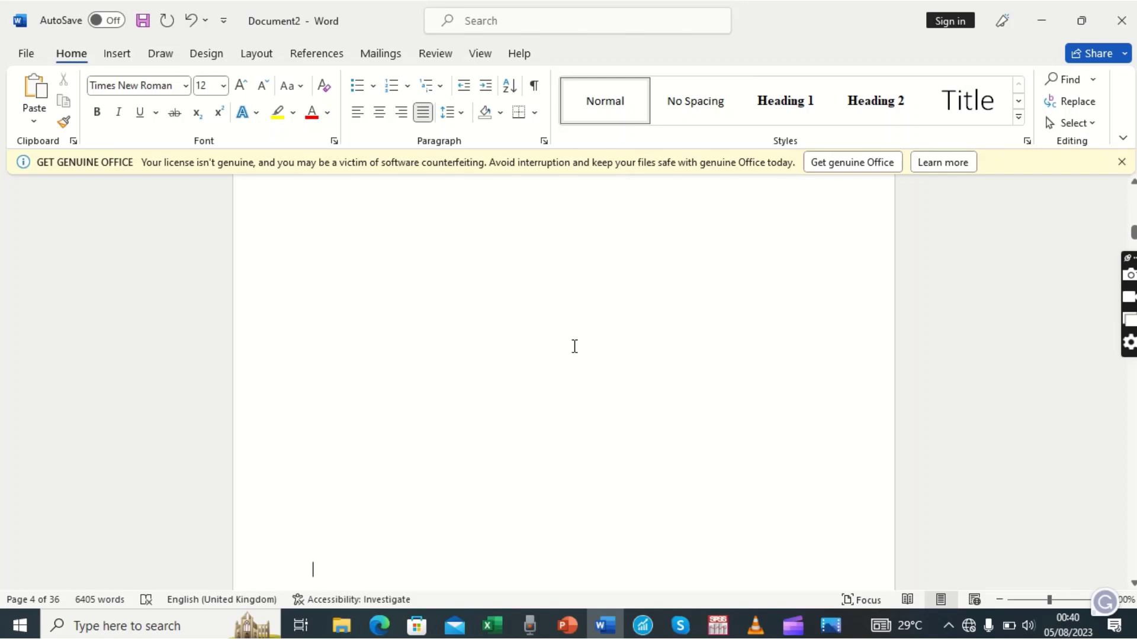
scroll(574, 347, down, 5)
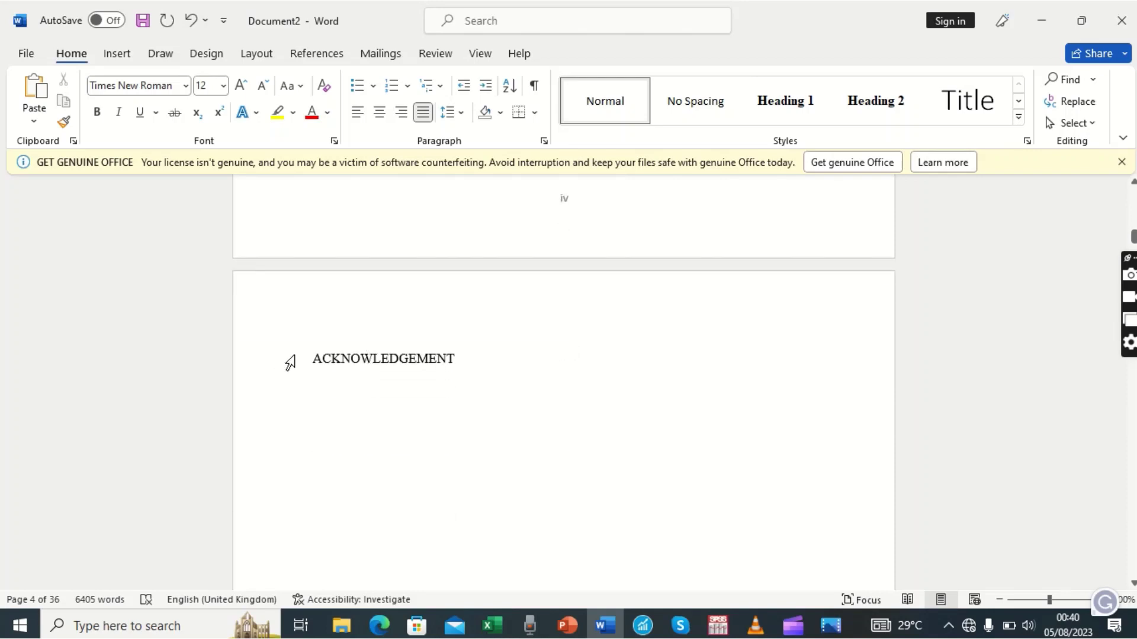
drag(316, 356, 464, 355)
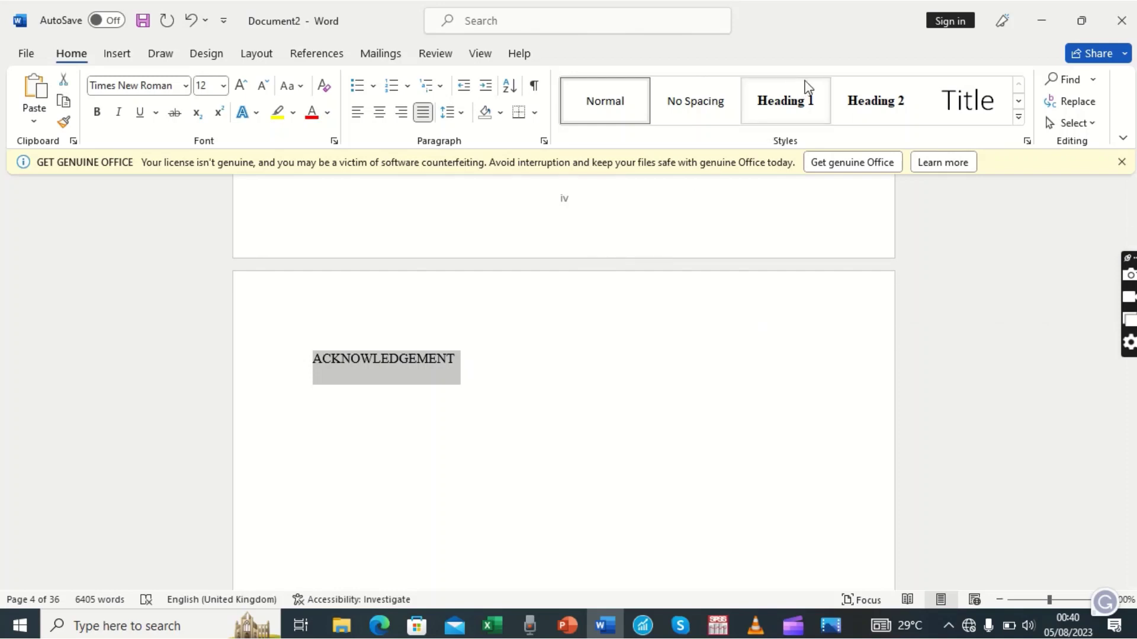
click(793, 94)
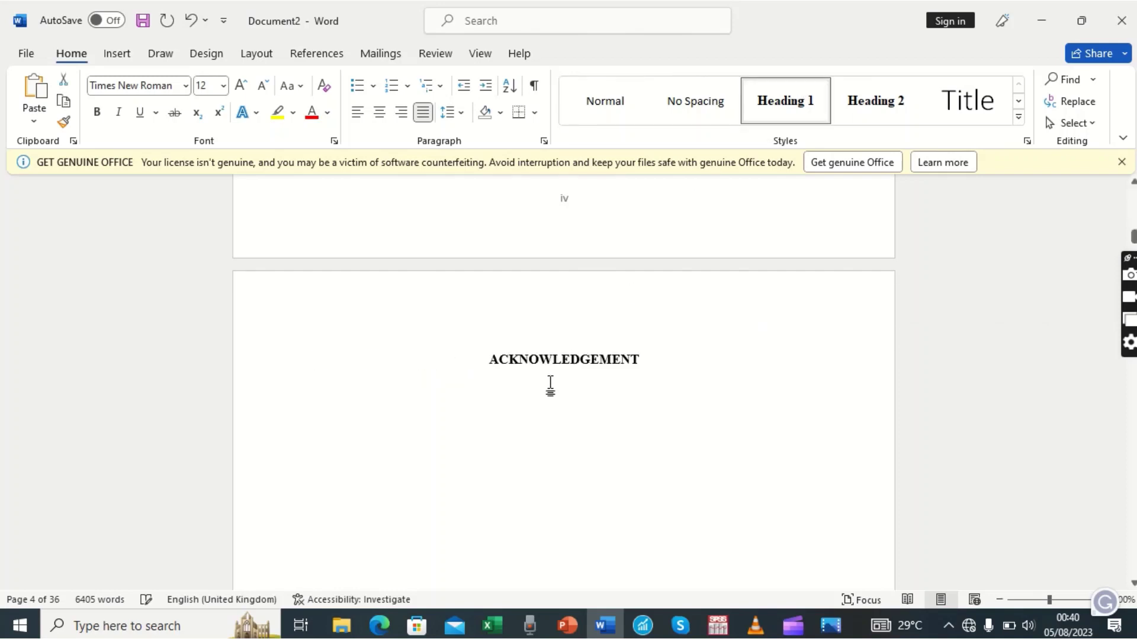
Apply the Heading 1 style to the "TABLE OF CONTENT" title on the page following the acknowledgement
key(Return)
key(Return)
key(Return)
key(Return)
key(Return)
key(Return)
key(Return)
key(Return)
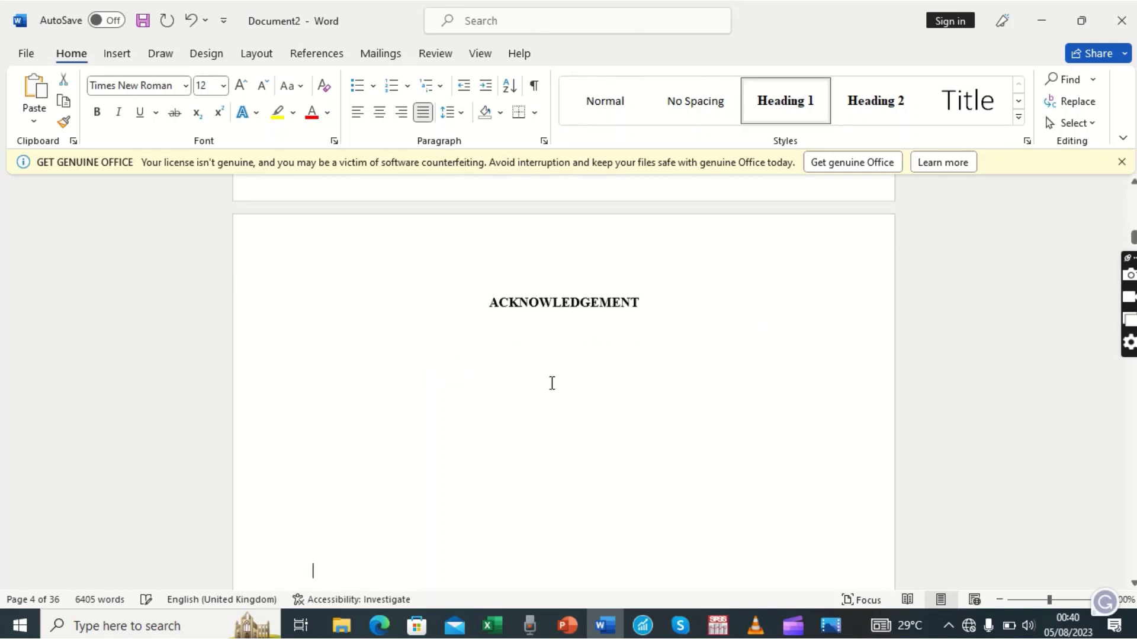
key(Return)
key(Return)
key(Return)
key(Return)
key(Return)
key(Return)
key(Return)
key(Return)
key(Return)
key(Return)
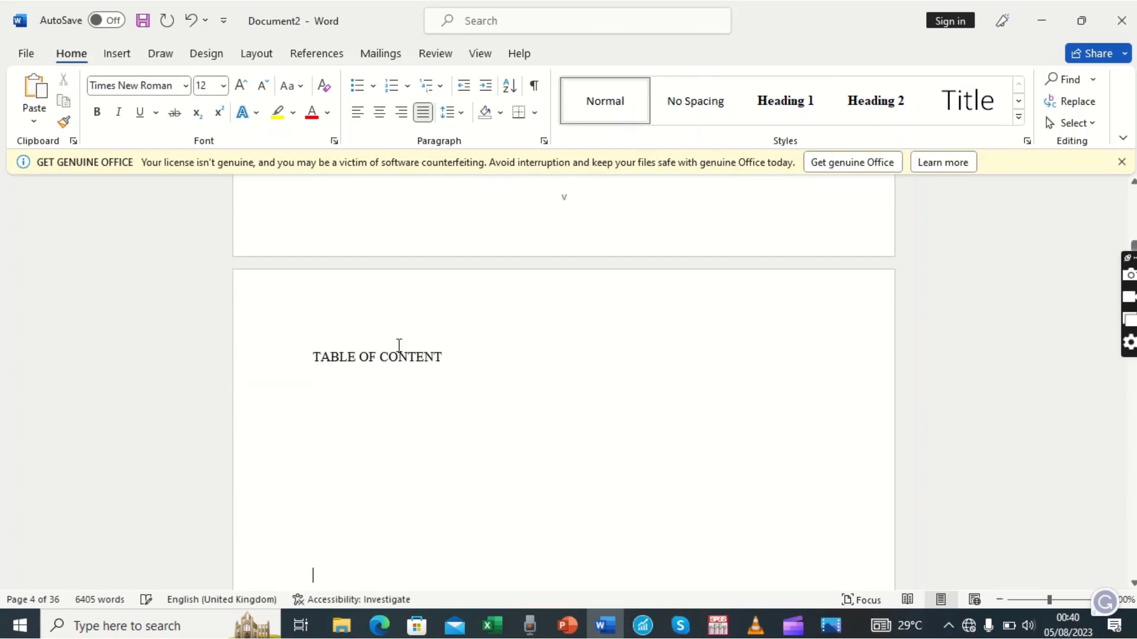
drag(314, 356, 465, 353)
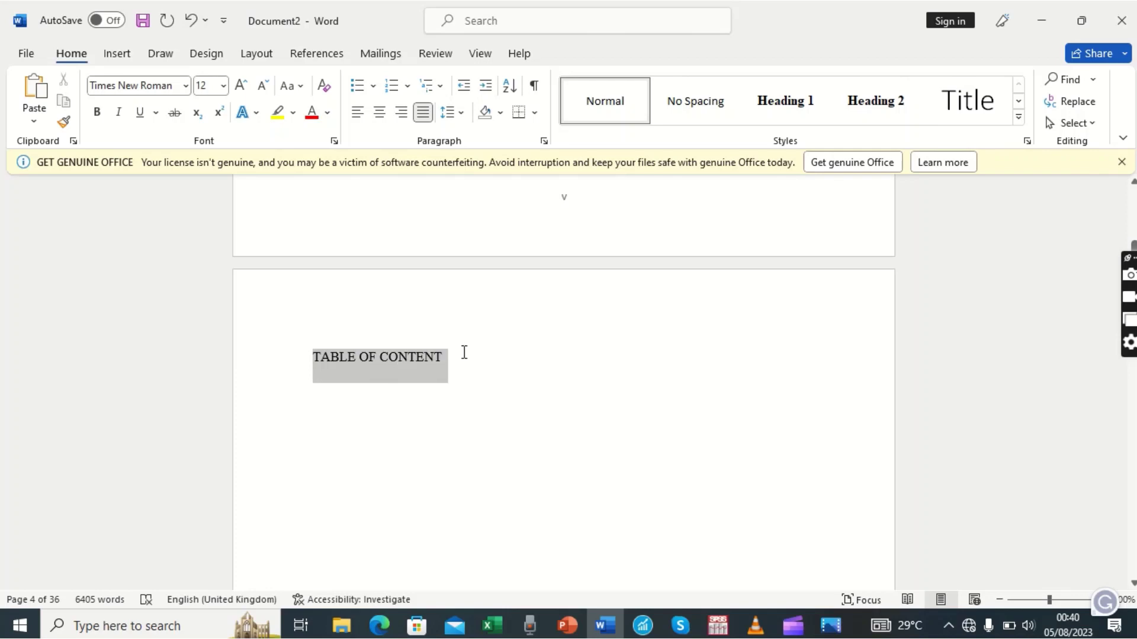
click(785, 109)
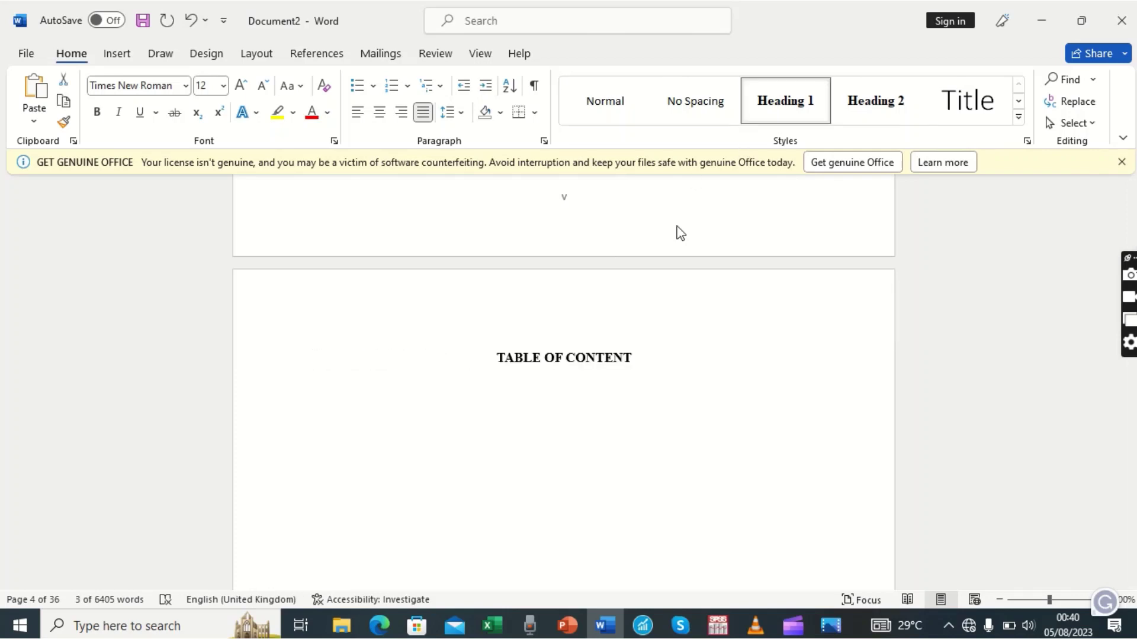
Apply the Heading 1 style to the "Abbreviations and acronyms" title on the page following the table of content
key(Down)
key(Return)
key(Return)
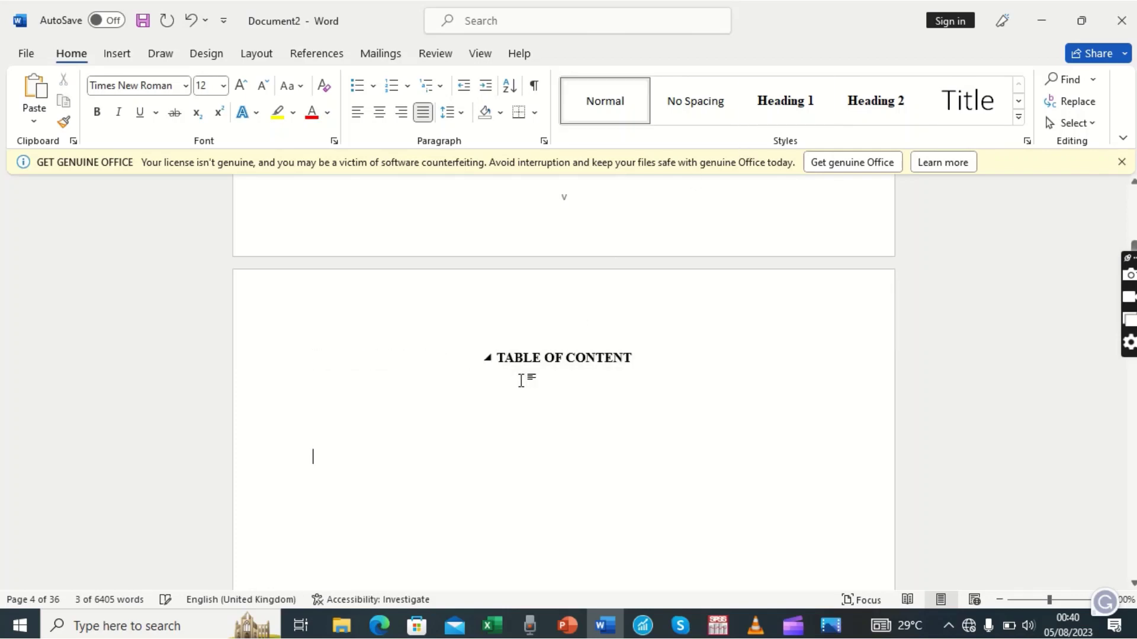
key(Return)
key(Return)
key(Return)
key(Return)
key(Return)
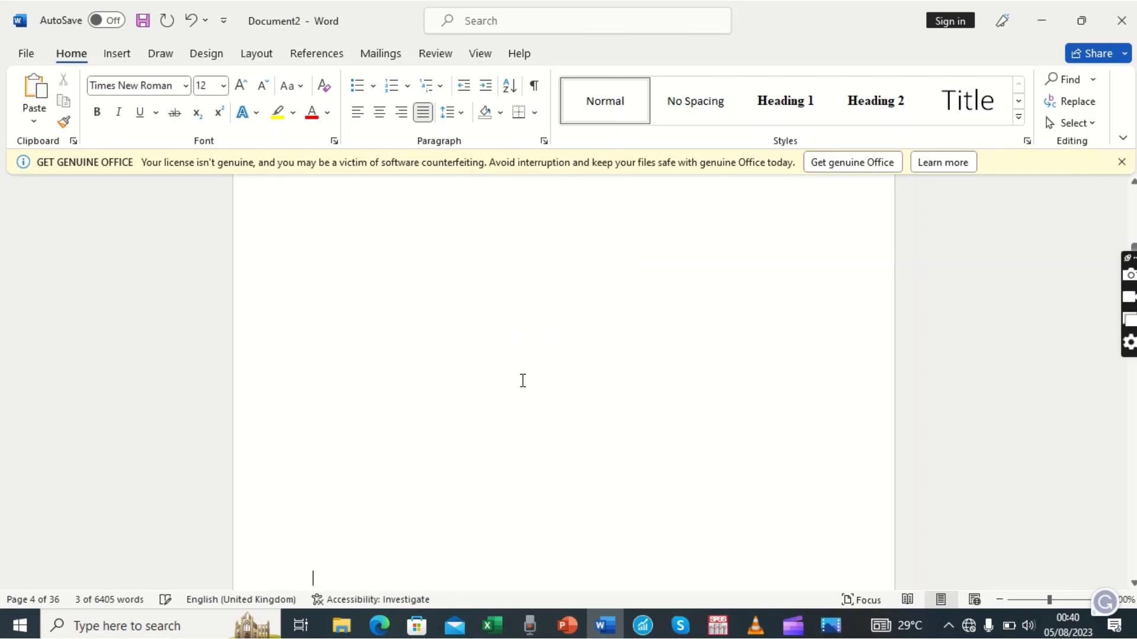
scroll(523, 381, down, 5)
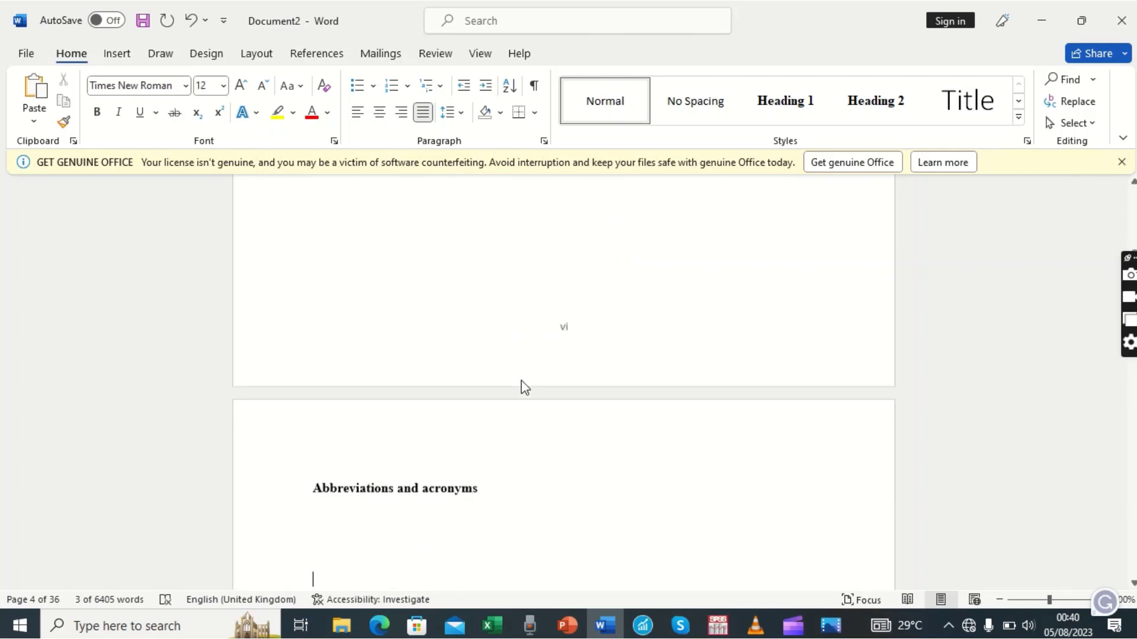
drag(314, 453, 517, 449)
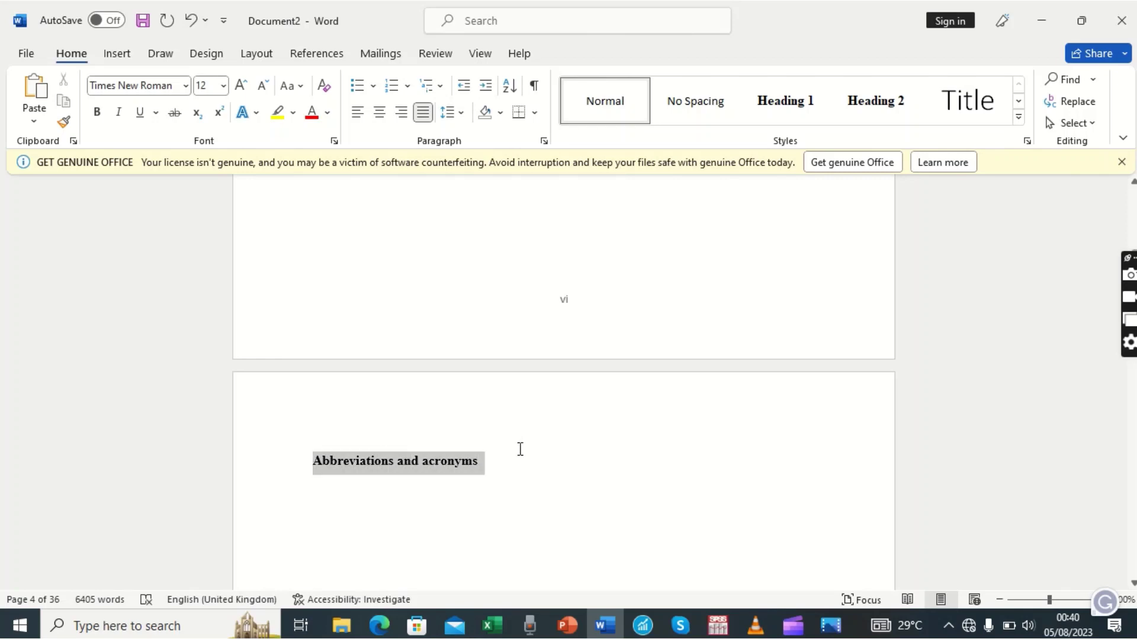
click(777, 114)
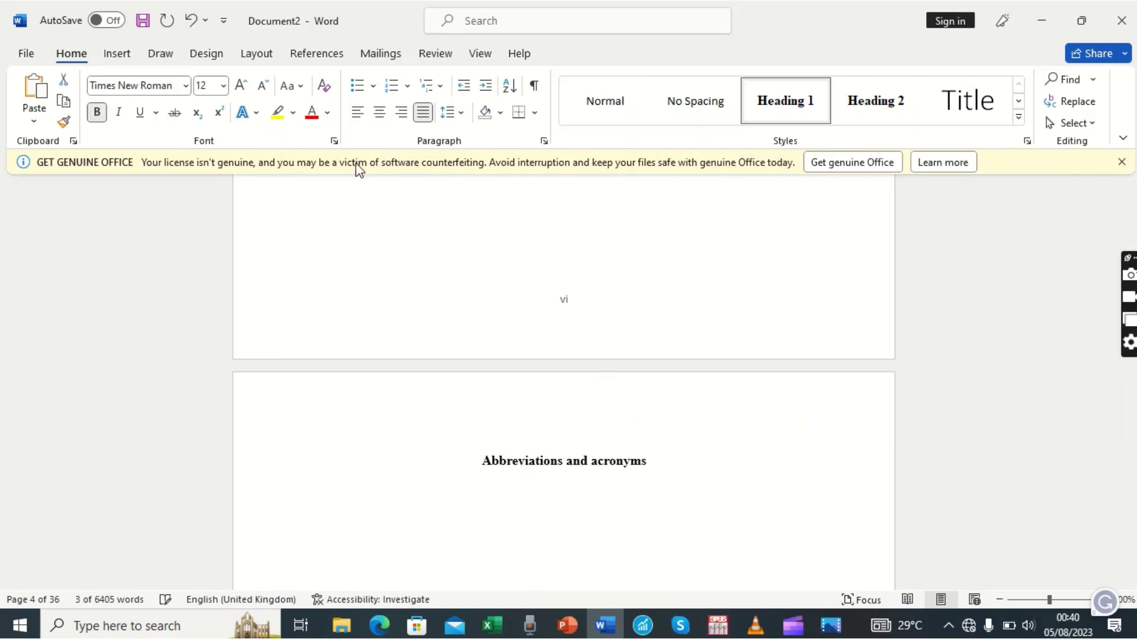
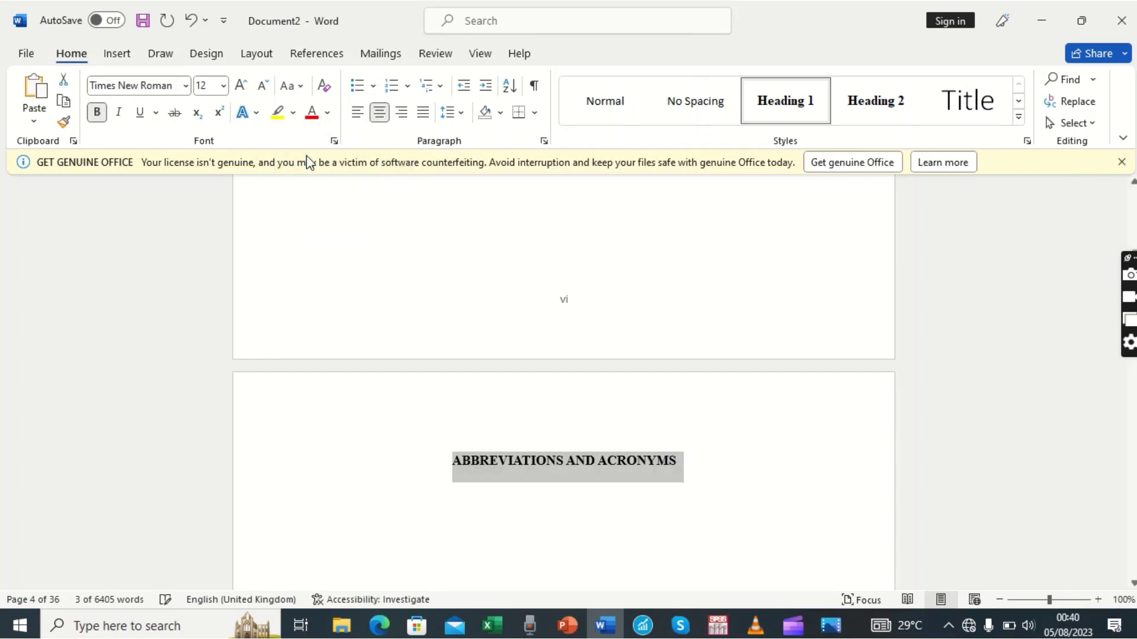
Apply the Heading 1 style to the "Abstract" title on the page following the abbreviations and change its case to uppercase
key(Down)
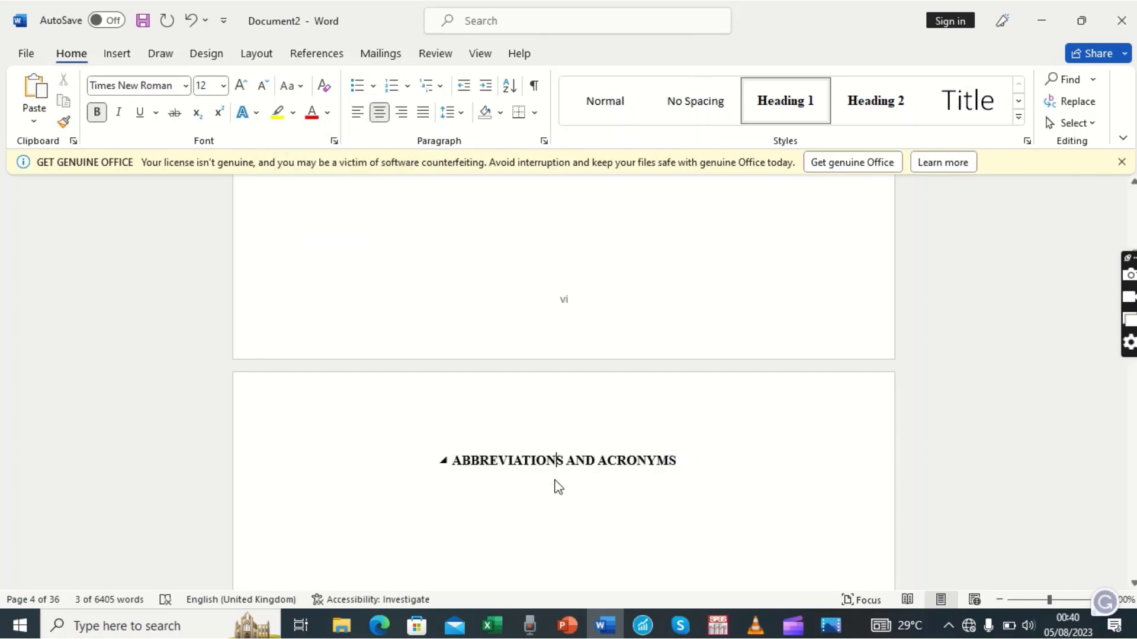
scroll(556, 481, down, 5)
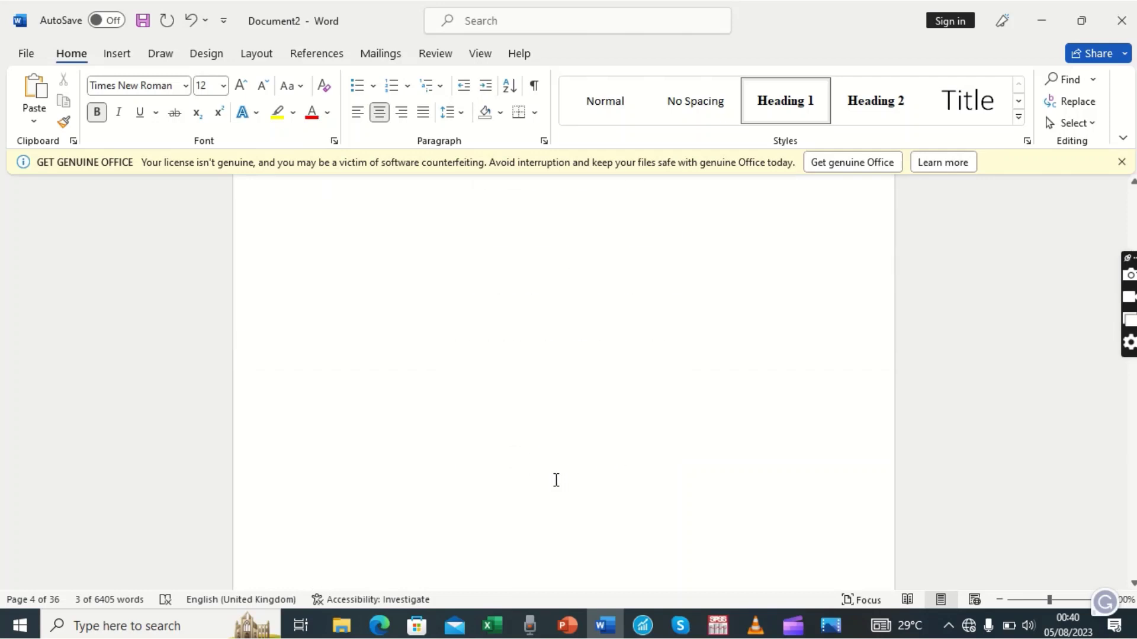
scroll(556, 480, down, 5)
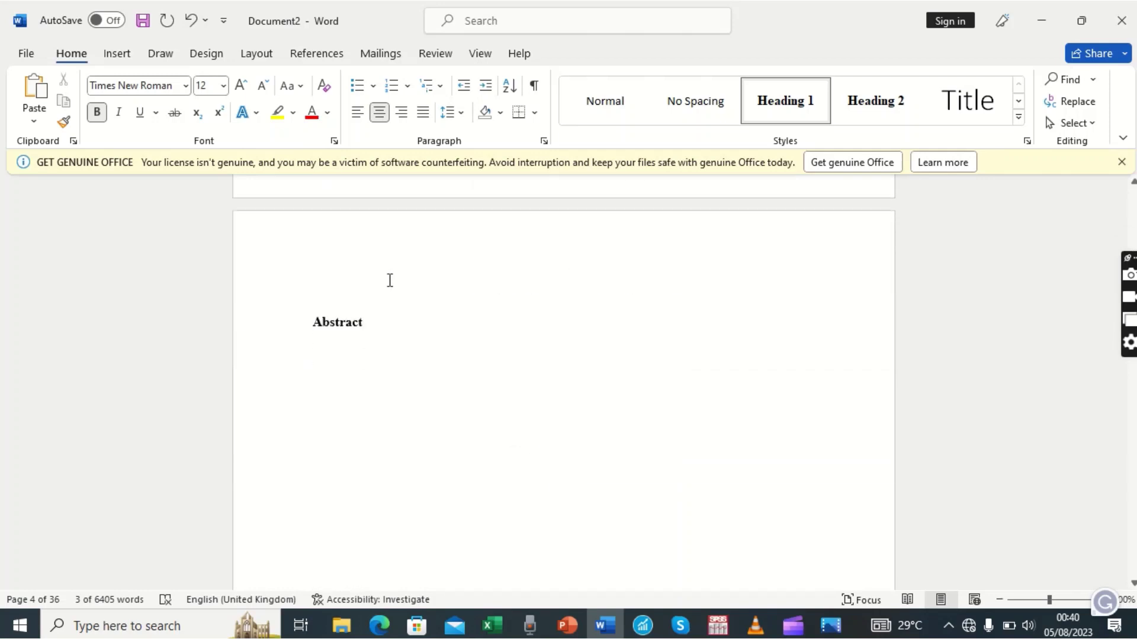
click(325, 299)
click(289, 324)
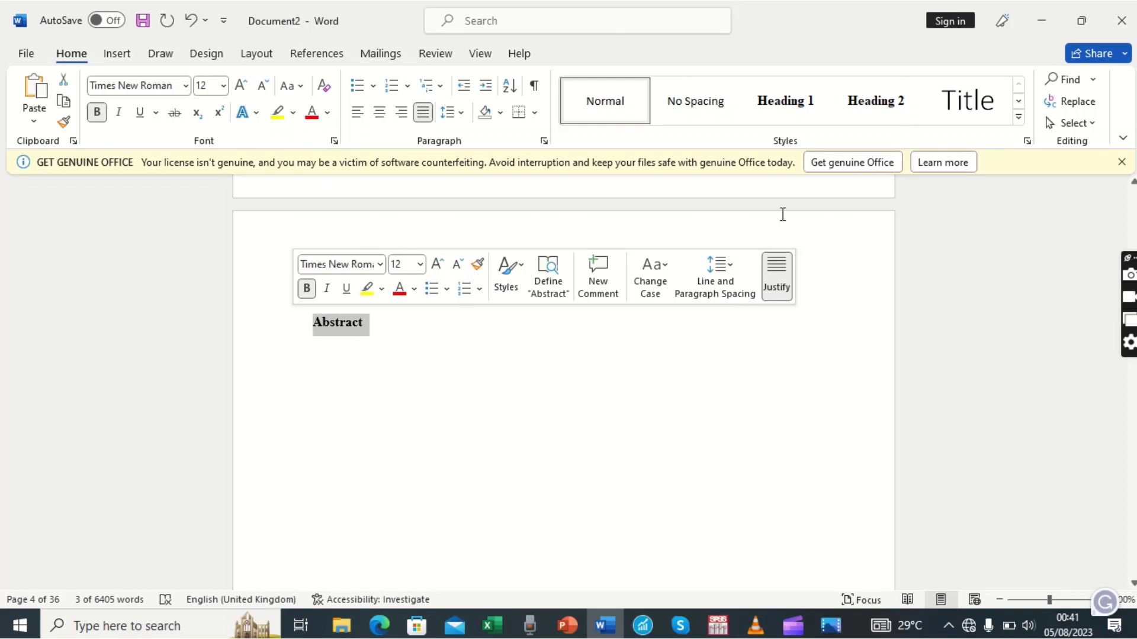
click(800, 109)
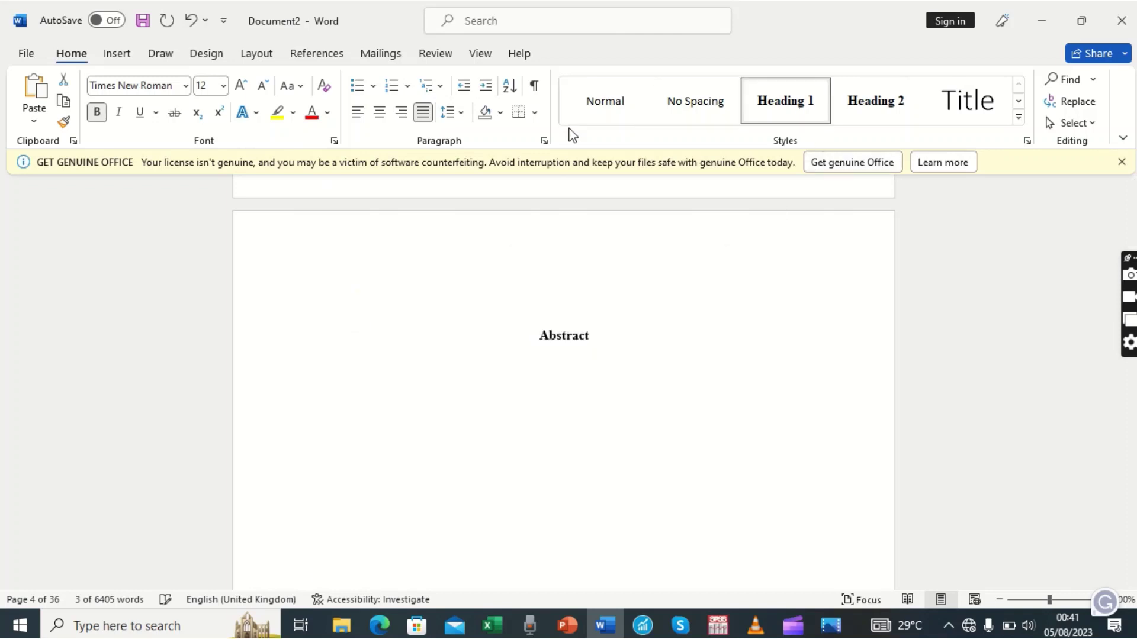
click(298, 88)
click(318, 156)
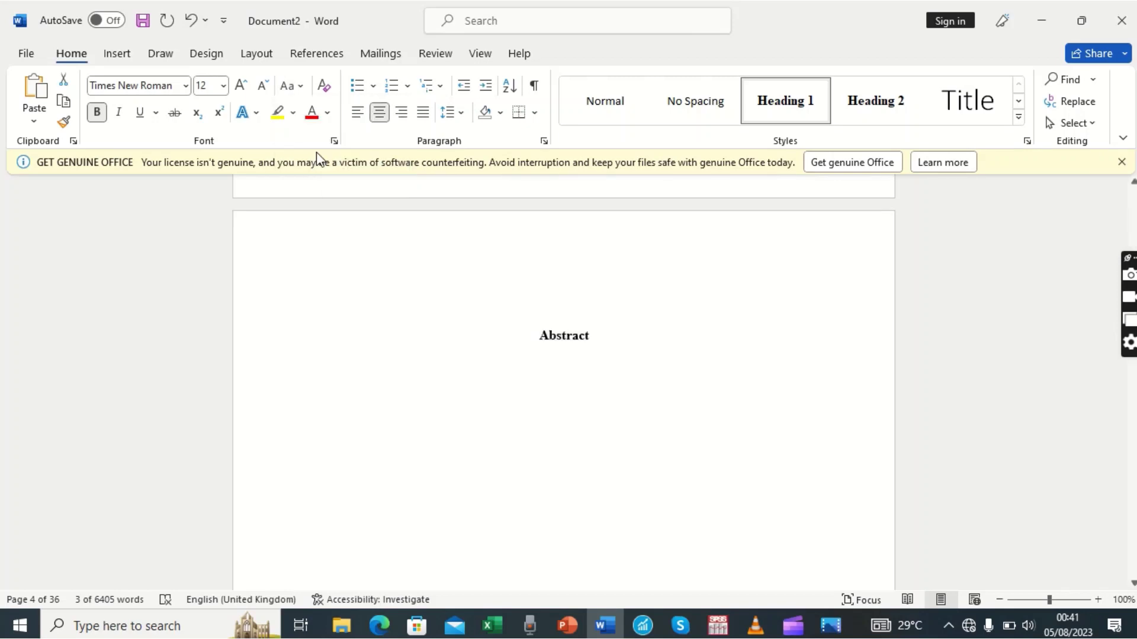
click(434, 360)
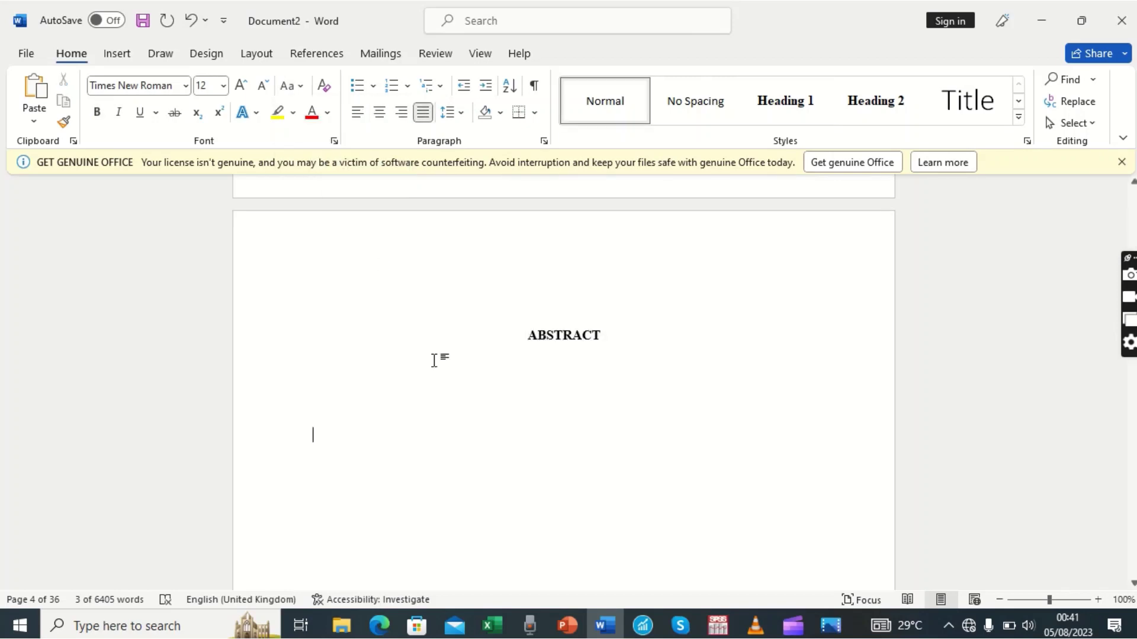
Apply the Heading 1 style to the "CHAPTER ONE" and "INTRODUCTION" title lines at the start of the first chapter
key(Return)
key(Return)
key(Return)
key(Return)
key(Return)
key(Return)
key(Return)
key(Return)
key(Return)
key(Return)
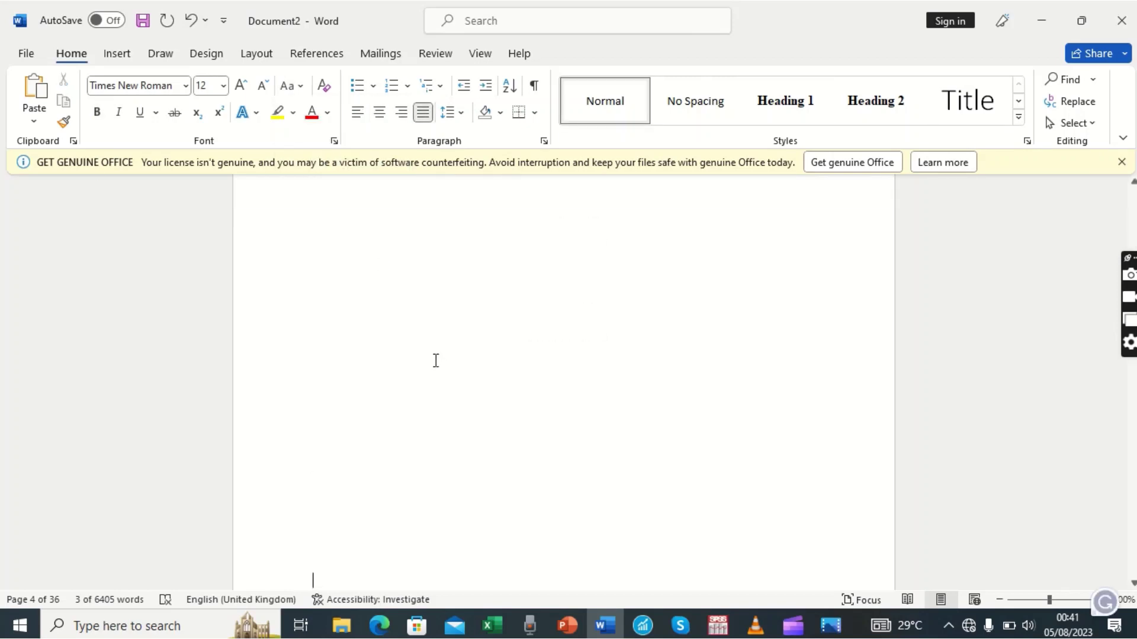
key(Down)
key(Down)
key(Down)
key(Down)
key(Down)
key(Down)
key(Down)
key(Down)
key(Down)
key(Down)
key(Down)
key(Down)
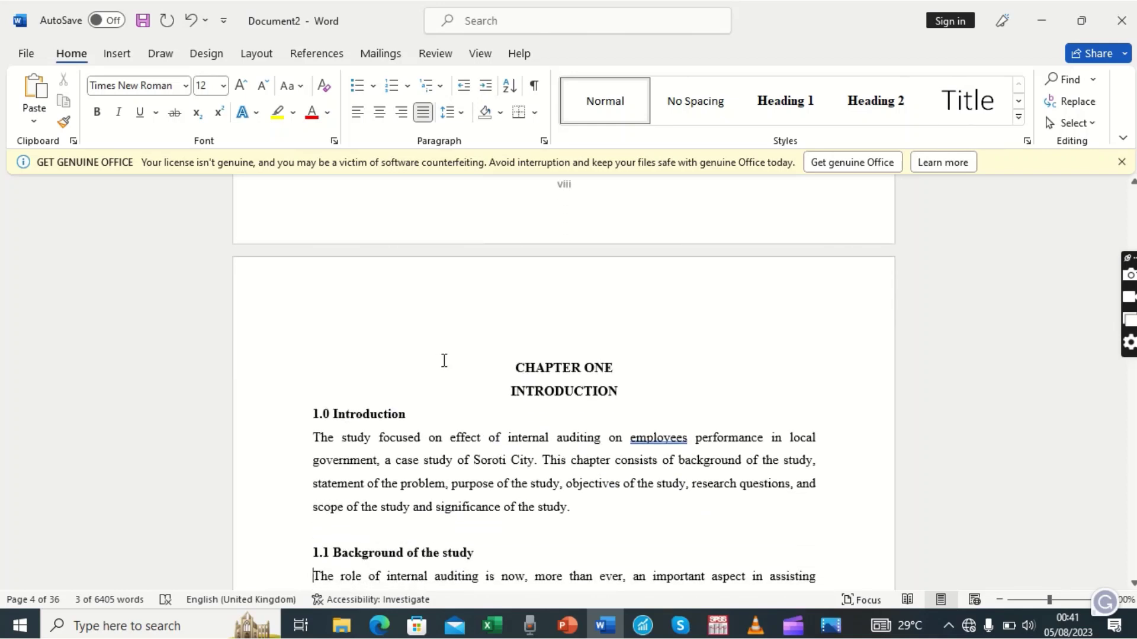
drag(512, 367, 620, 395)
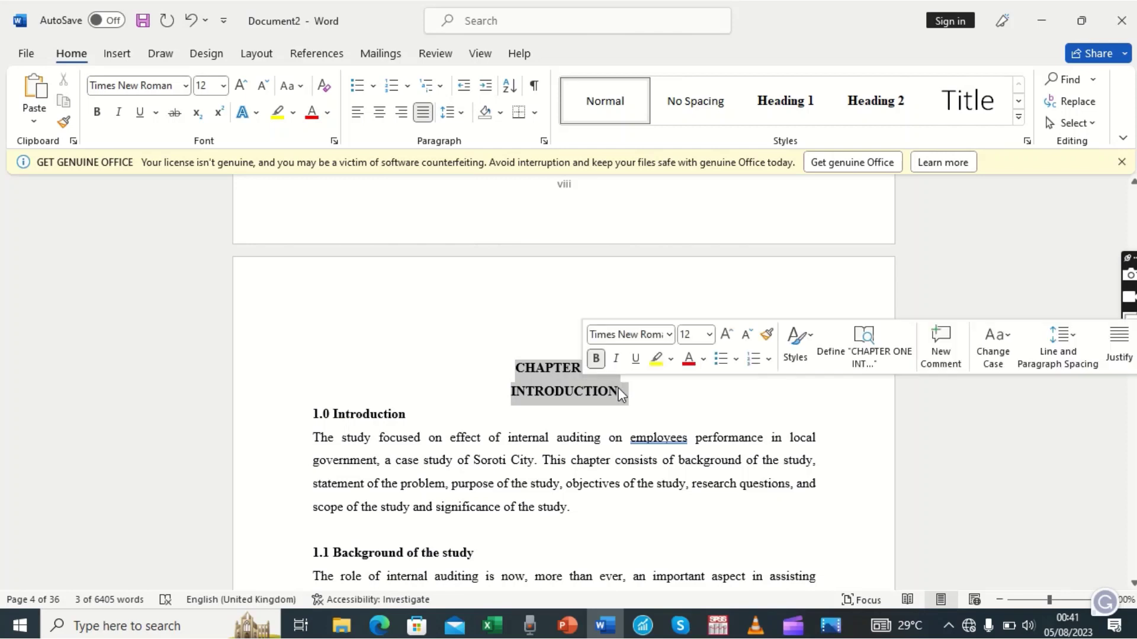
click(796, 105)
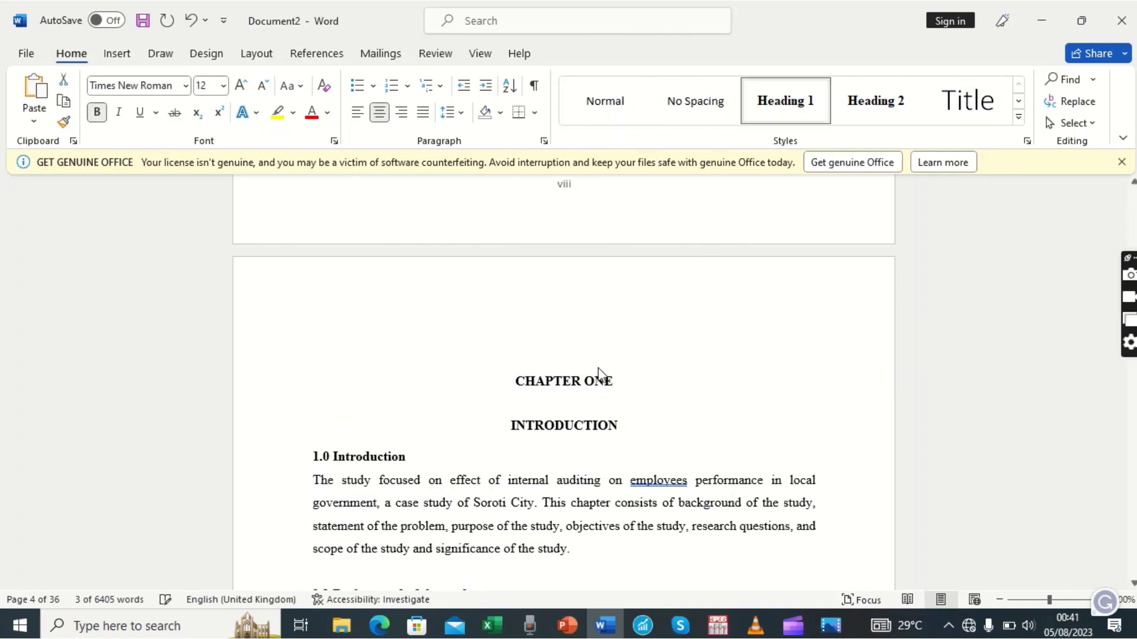
Apply the Heading 2 style to the "1.0 Introduction" heading in chapter one
click(268, 467)
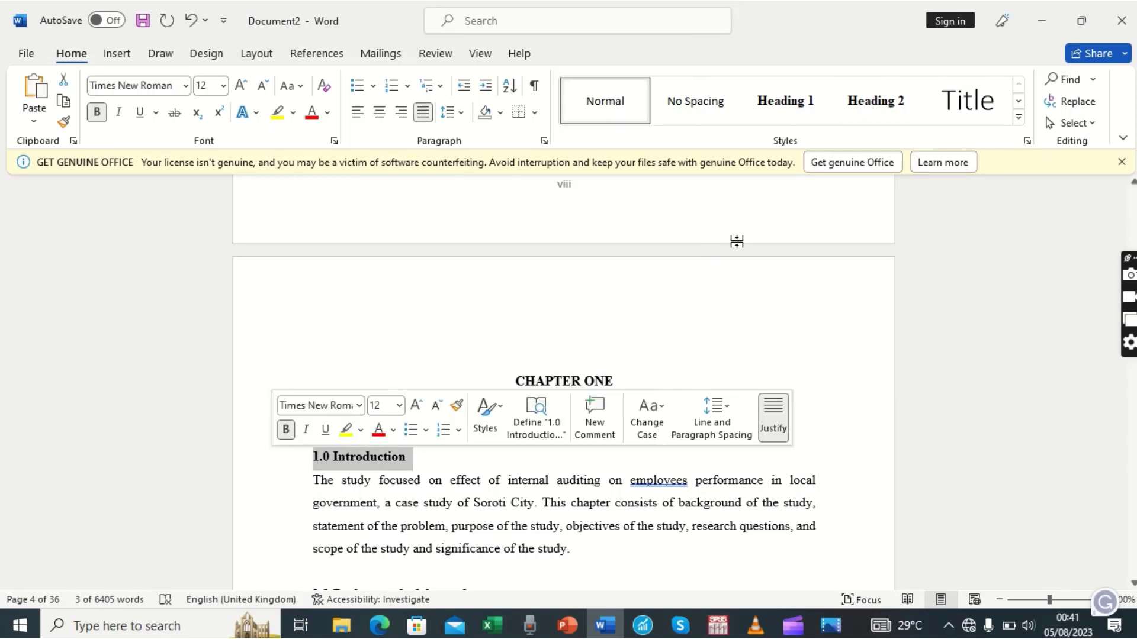
click(871, 118)
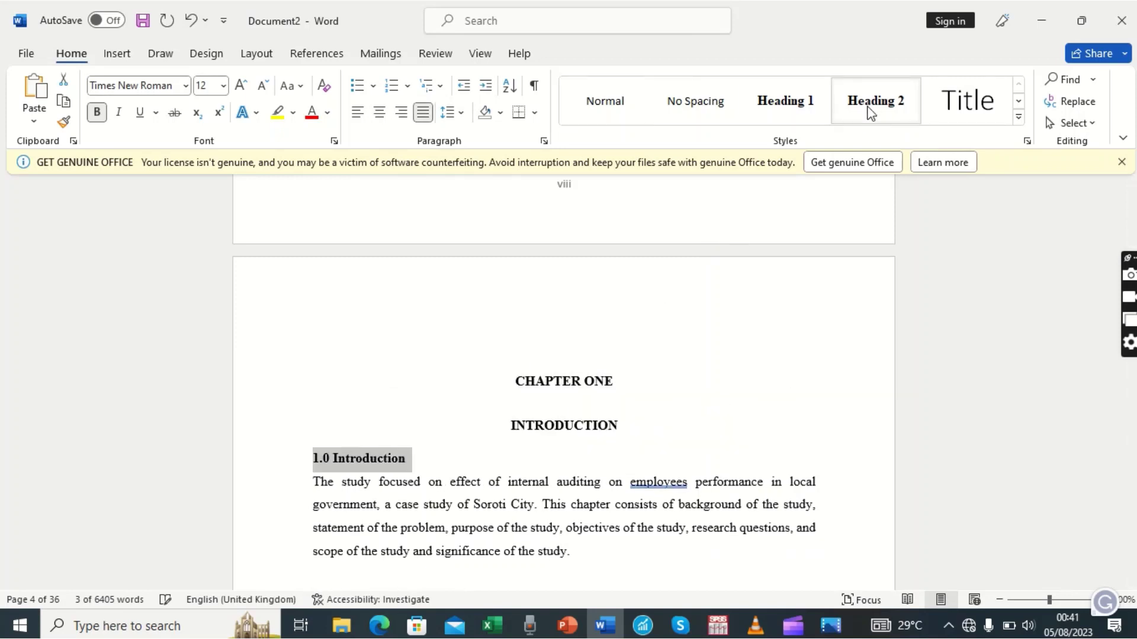
click(524, 501)
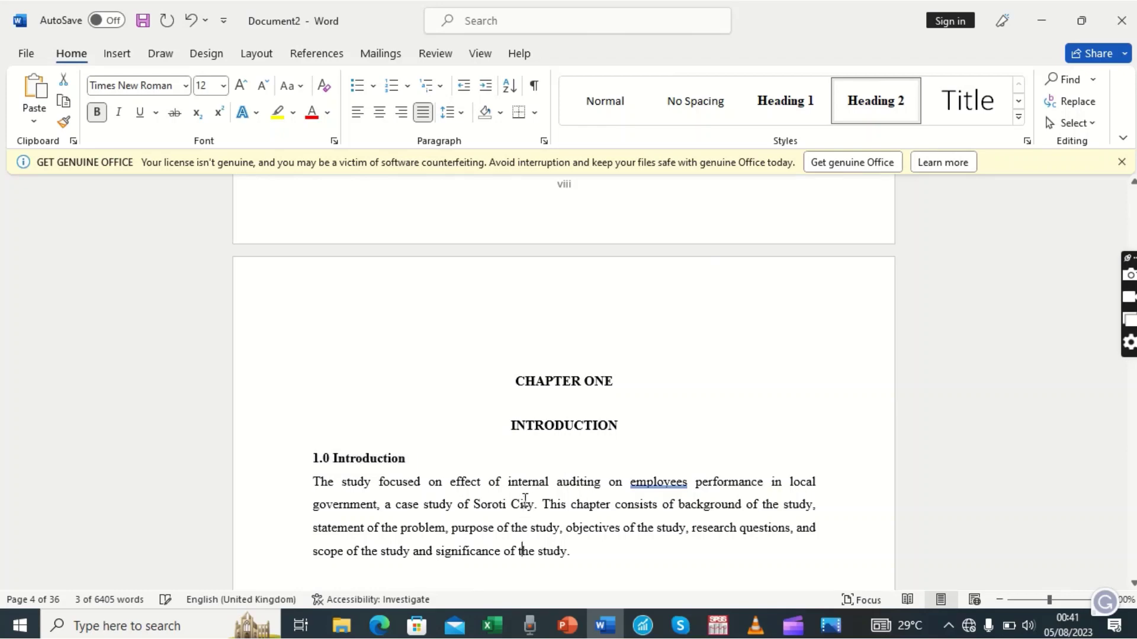
Apply the Heading 2 style to the "1.1 Background of the study" heading in chapter one
scroll(524, 501, down, 3)
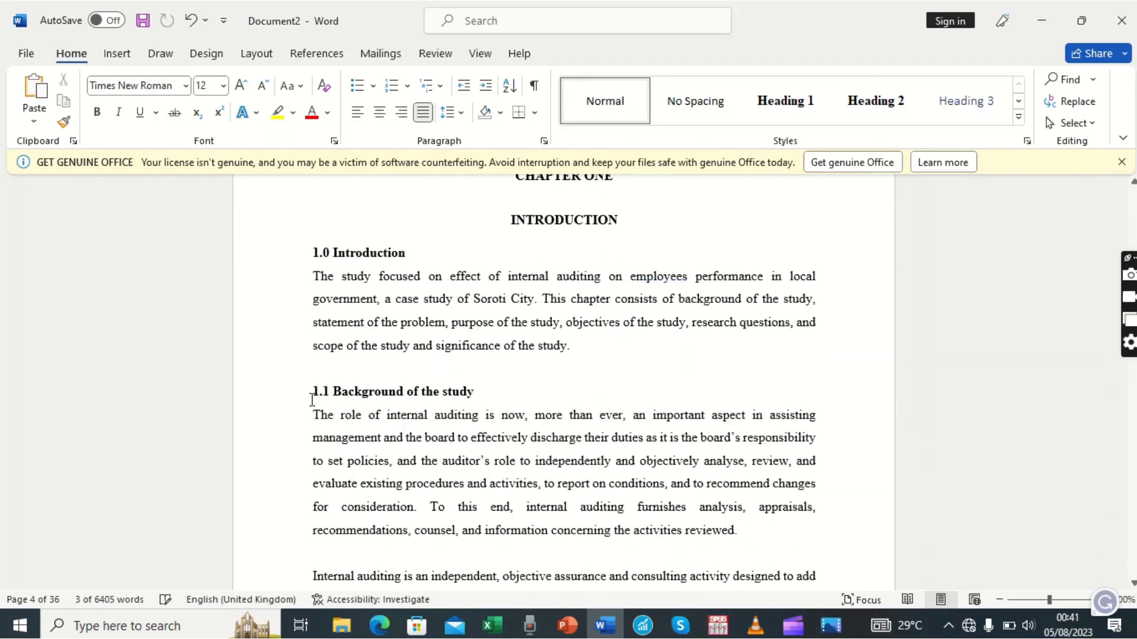
click(264, 407)
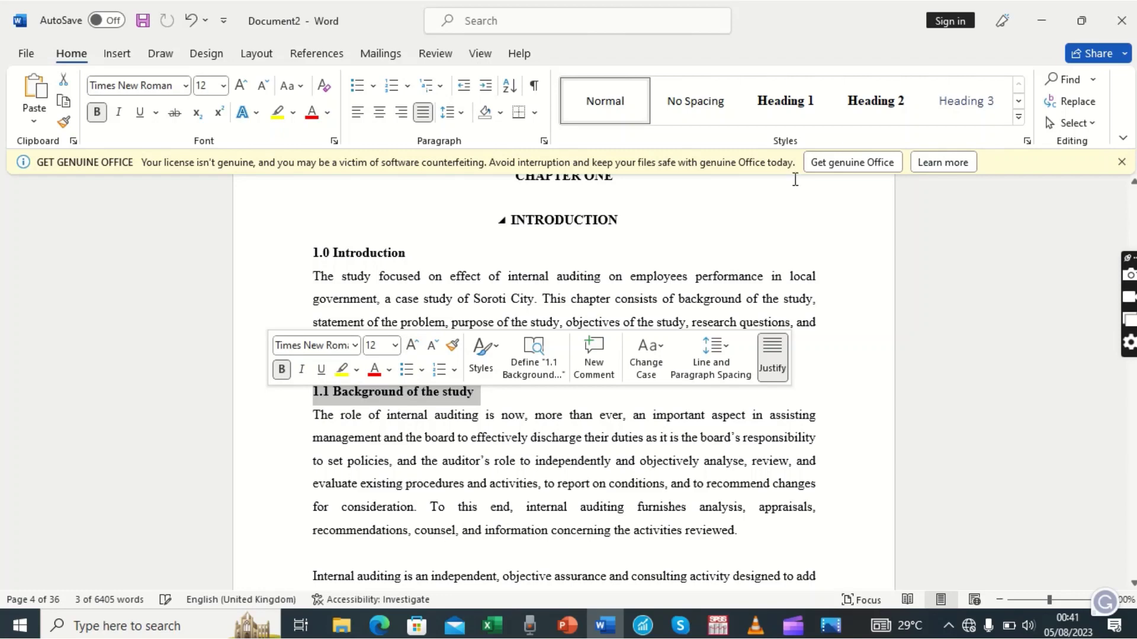
click(877, 106)
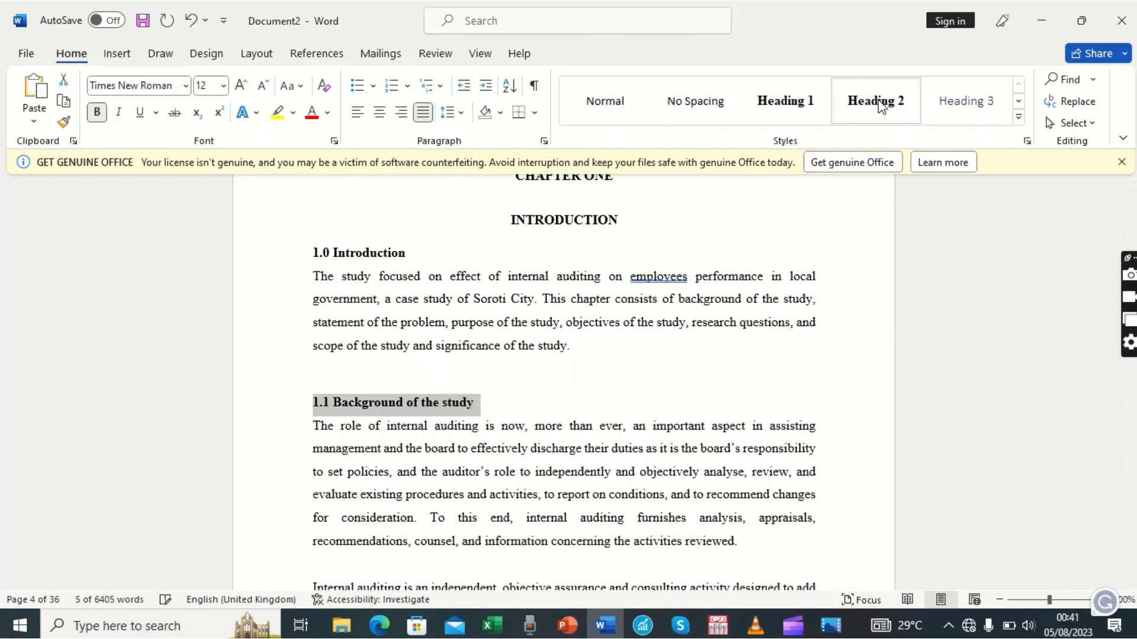
click(650, 469)
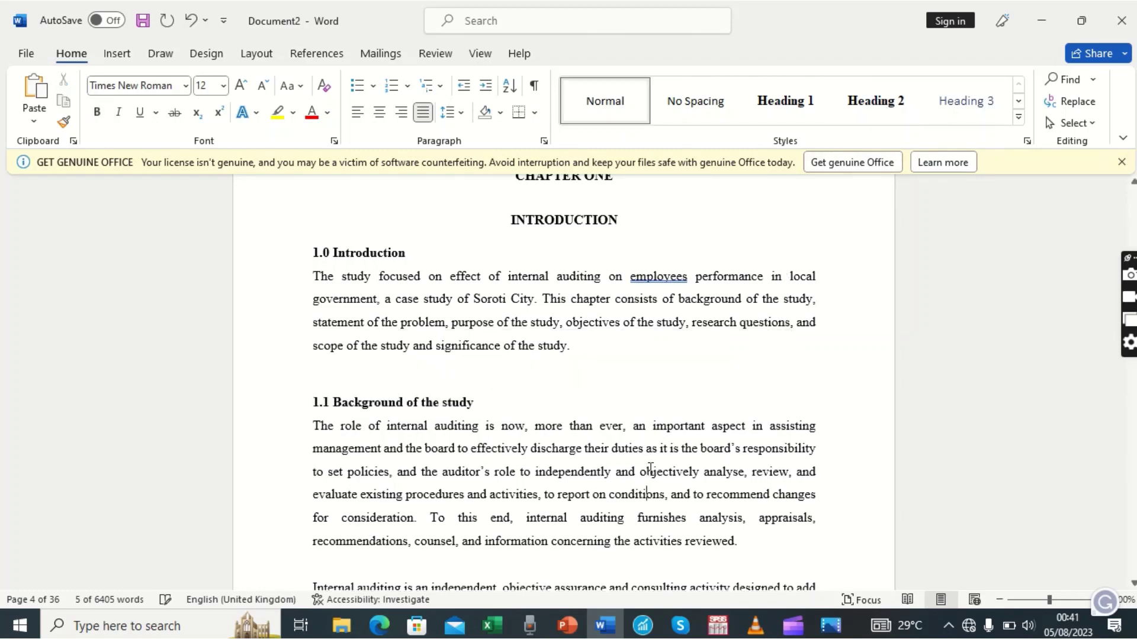
Apply the Heading 2 style to the "1.2 Statement of the study" heading in chapter one
scroll(650, 471, down, 4)
scroll(650, 469, down, 5)
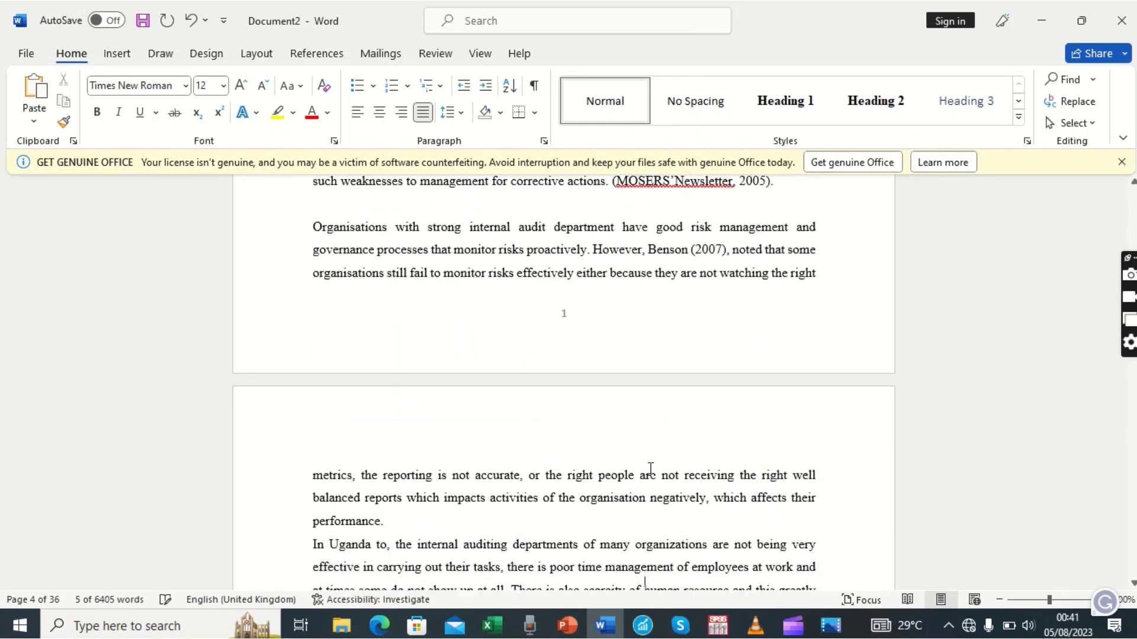
scroll(650, 469, down, 2)
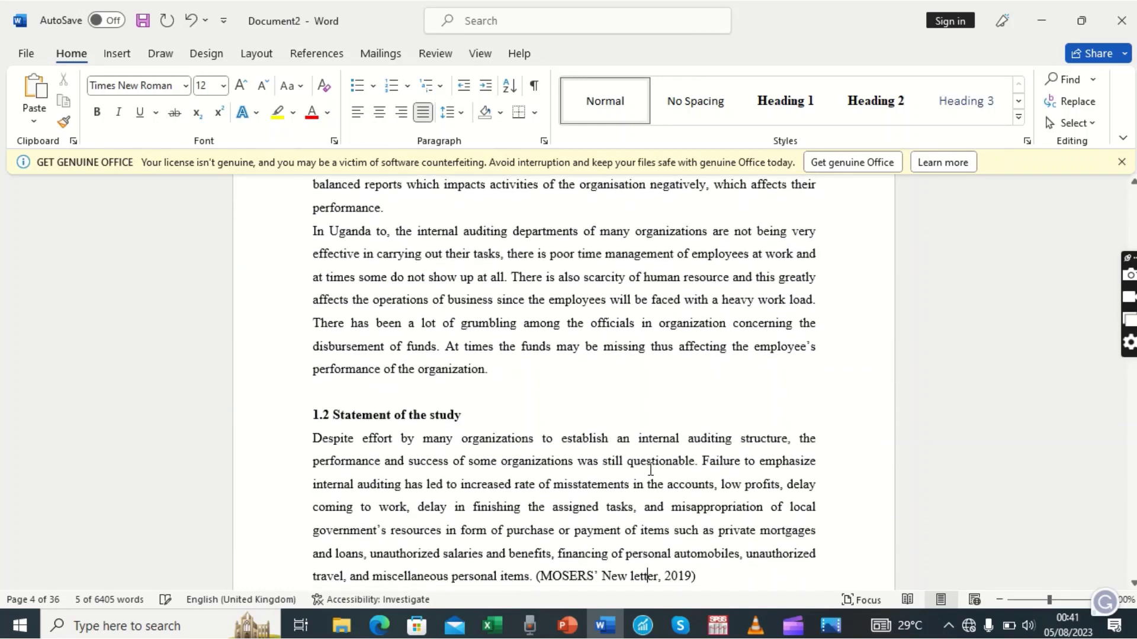
click(256, 422)
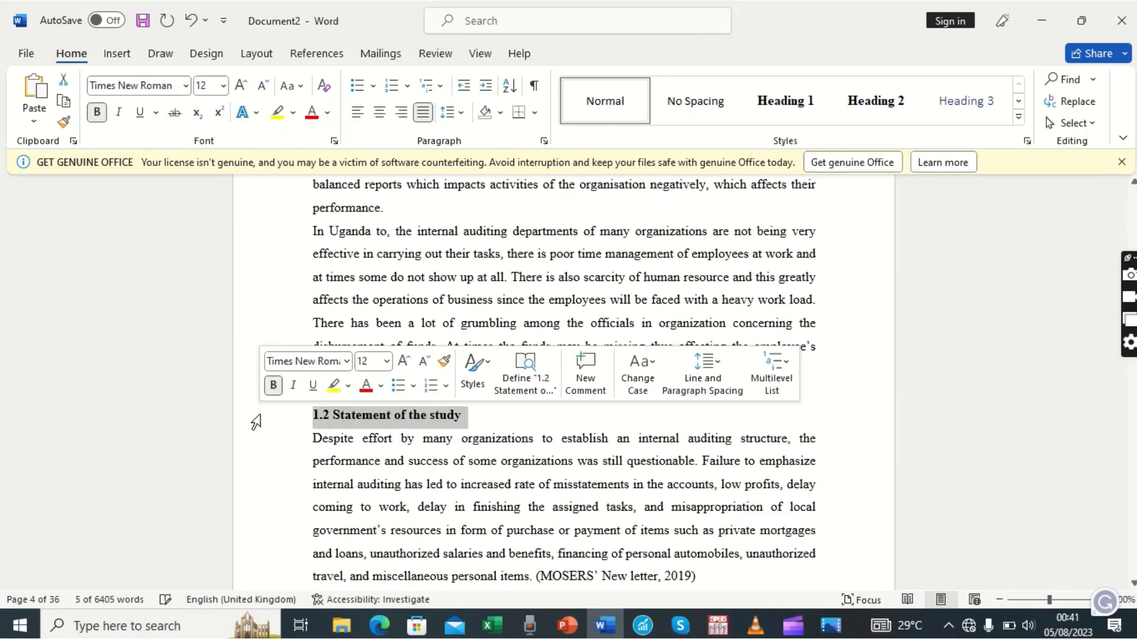
click(856, 105)
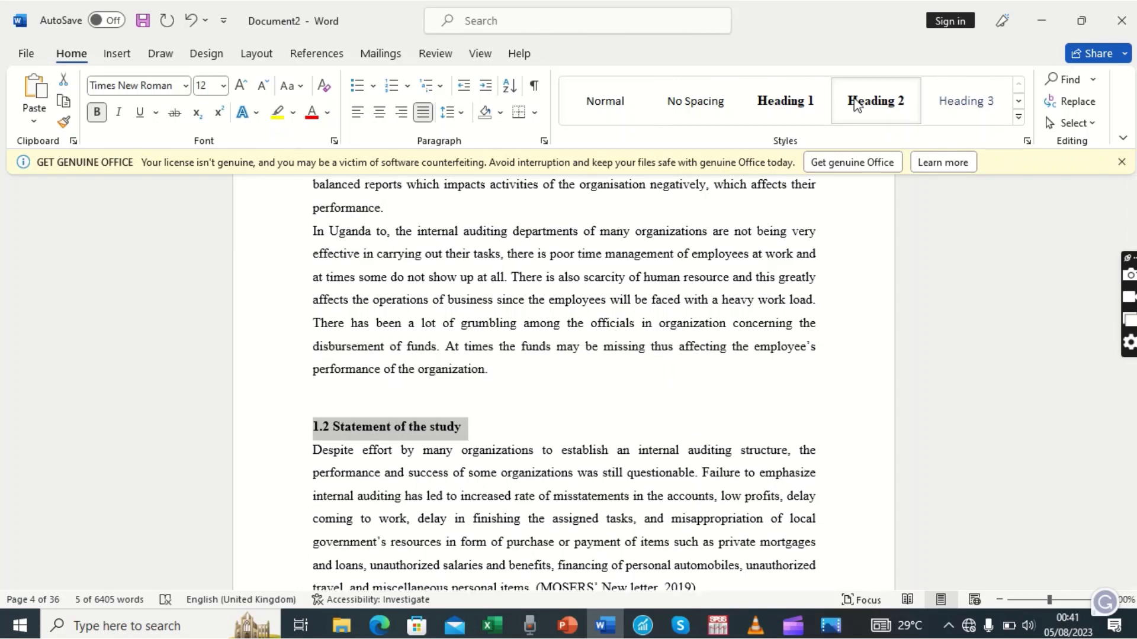
click(562, 487)
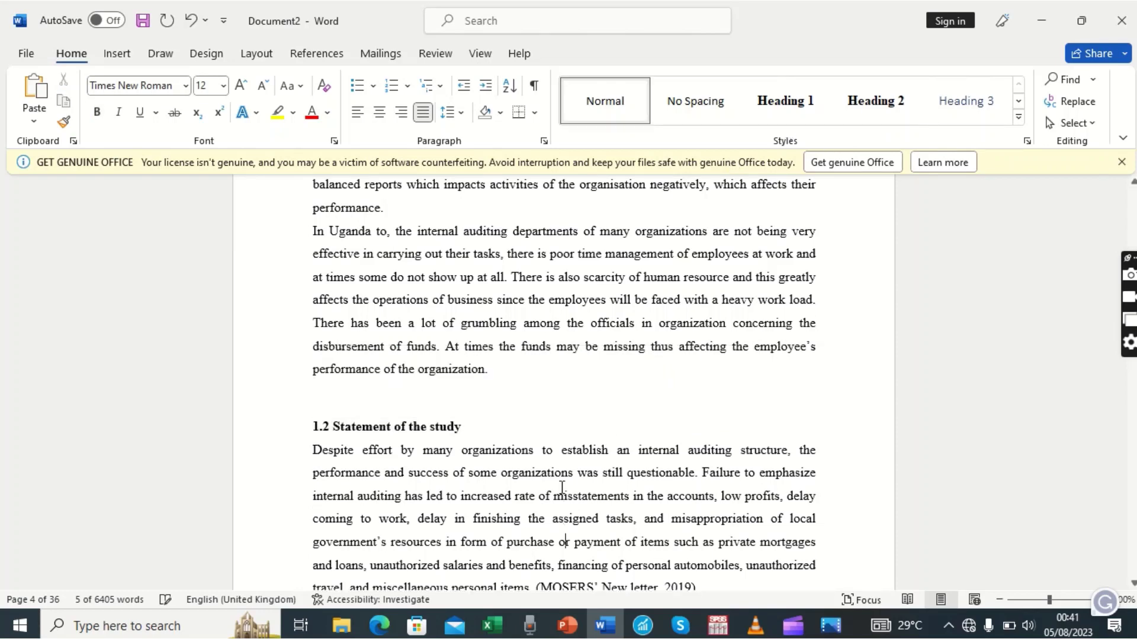
Apply the Heading 2 style to the "1.3 Purpose of the study", "1.4 Objective of the study" and "1.5 Research questions" headings together
scroll(562, 486, down, 10)
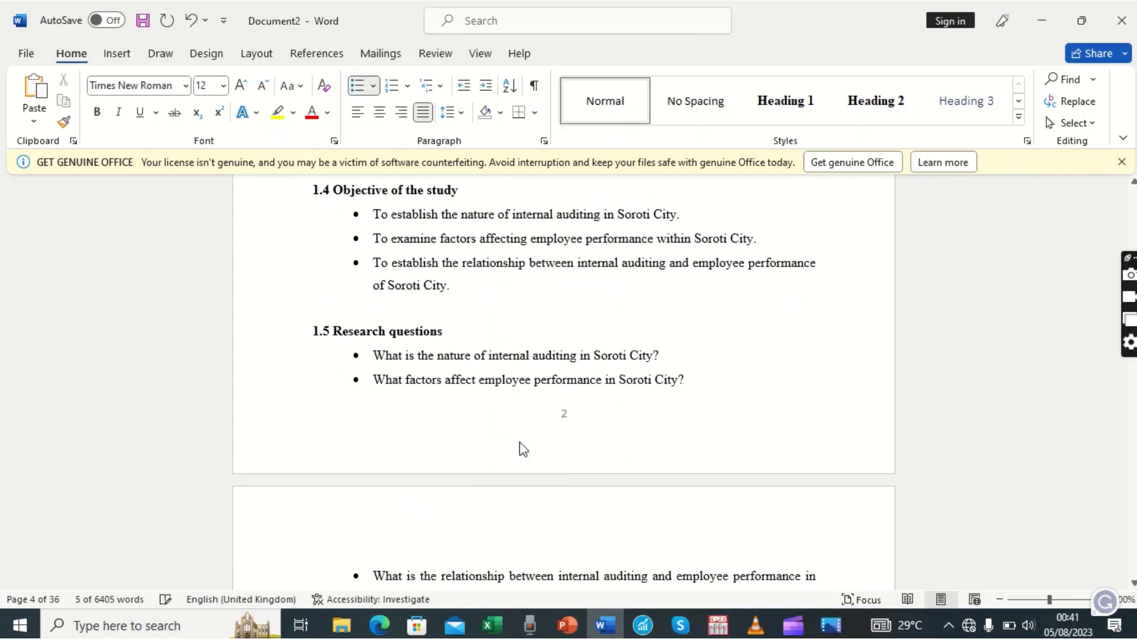
scroll(523, 450, up, 3)
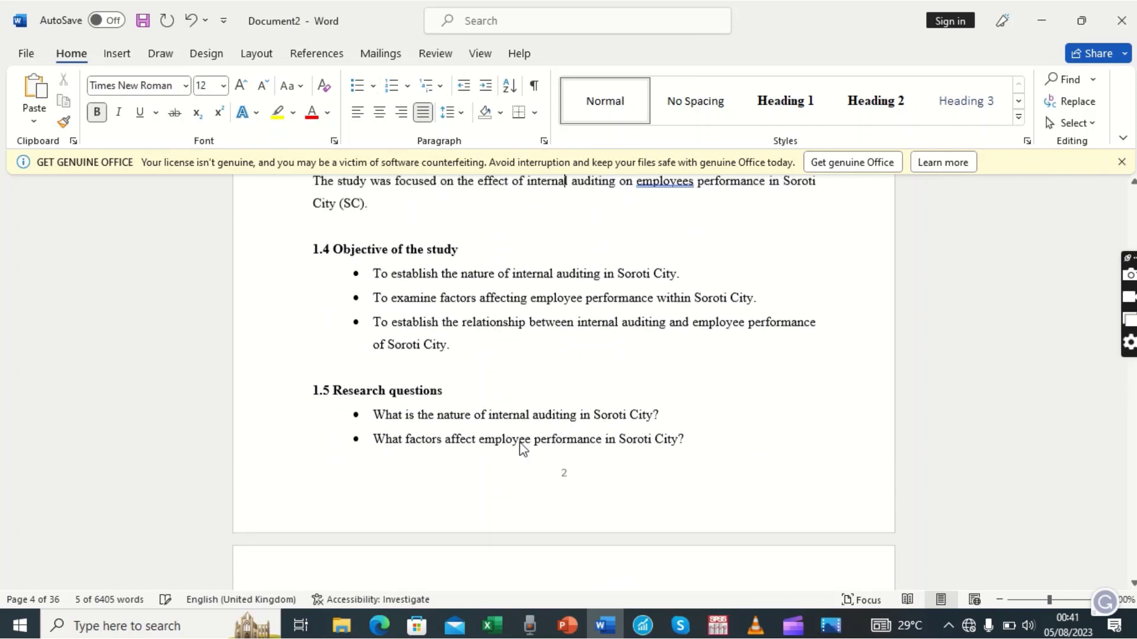
click(268, 237)
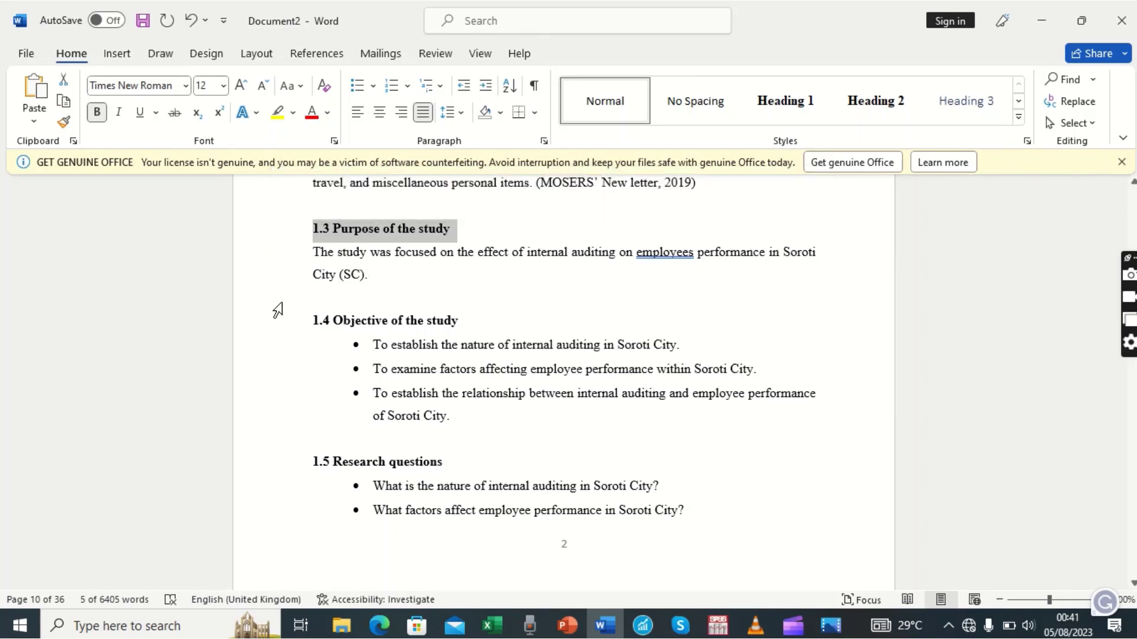
ctrl+click(275, 326)
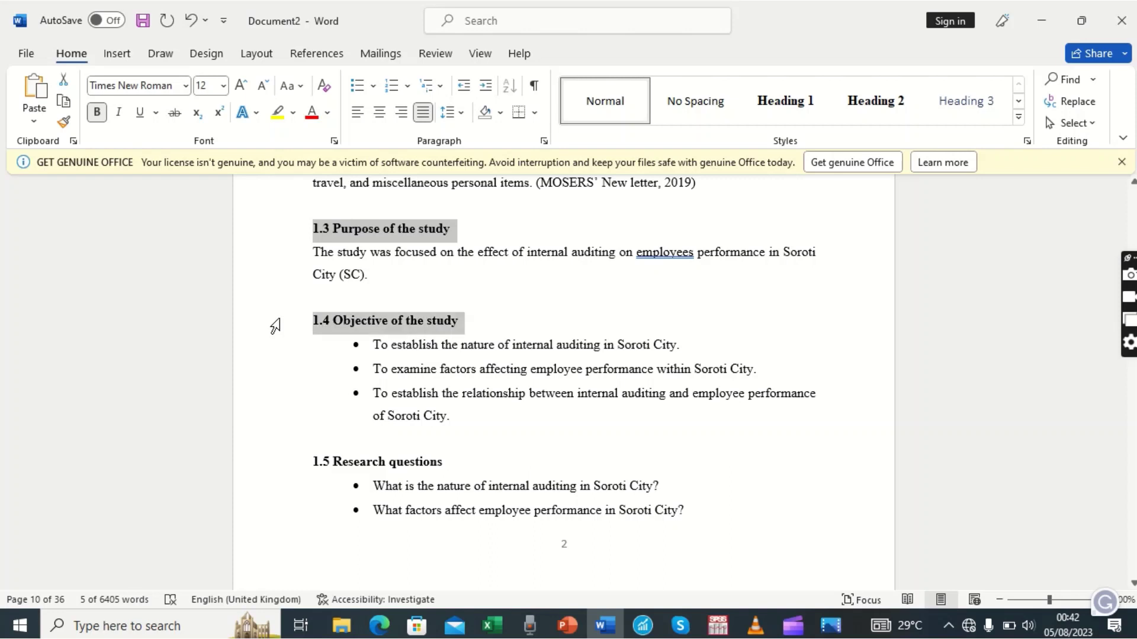
ctrl+click(272, 470)
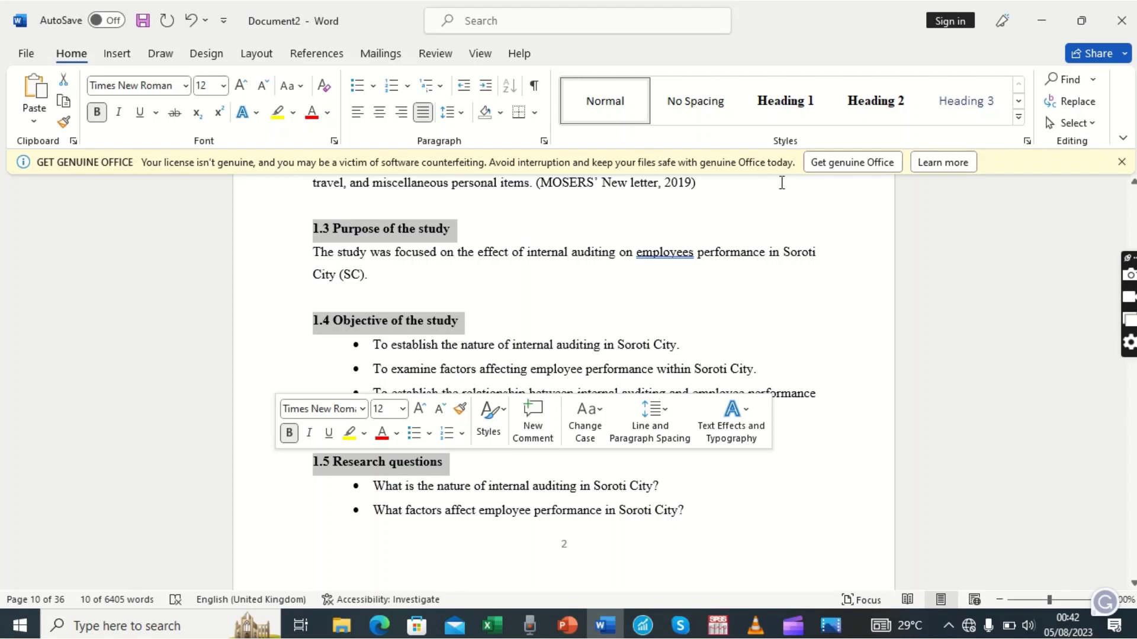
click(868, 113)
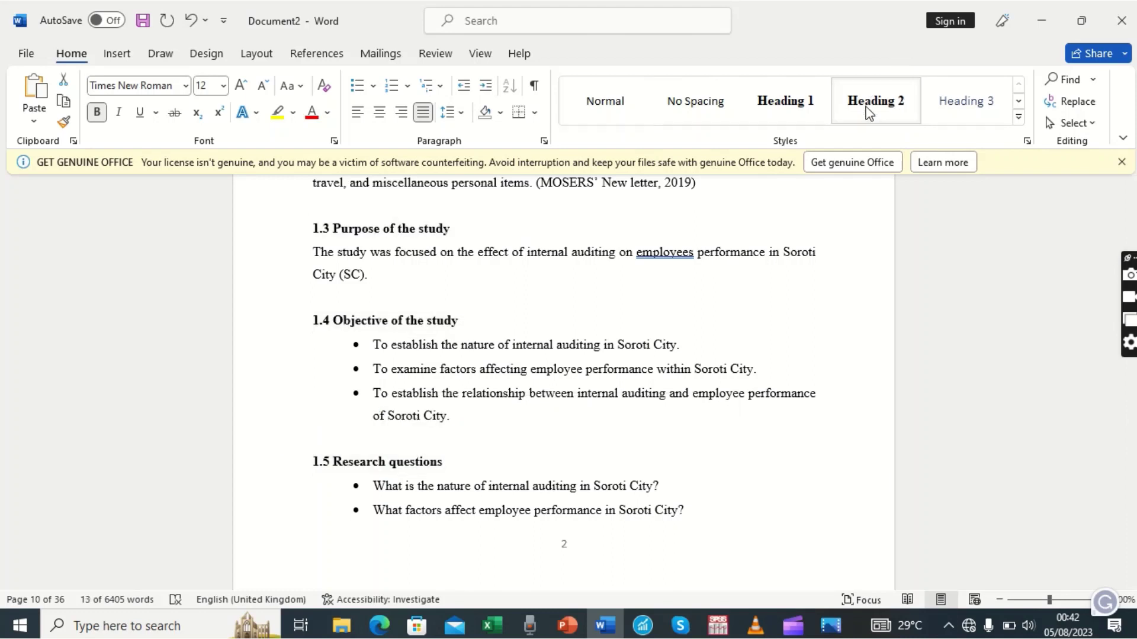
Apply the Heading 2 style to the "1.6 Scope of the study" heading below the research questions
scroll(571, 368, down, 3)
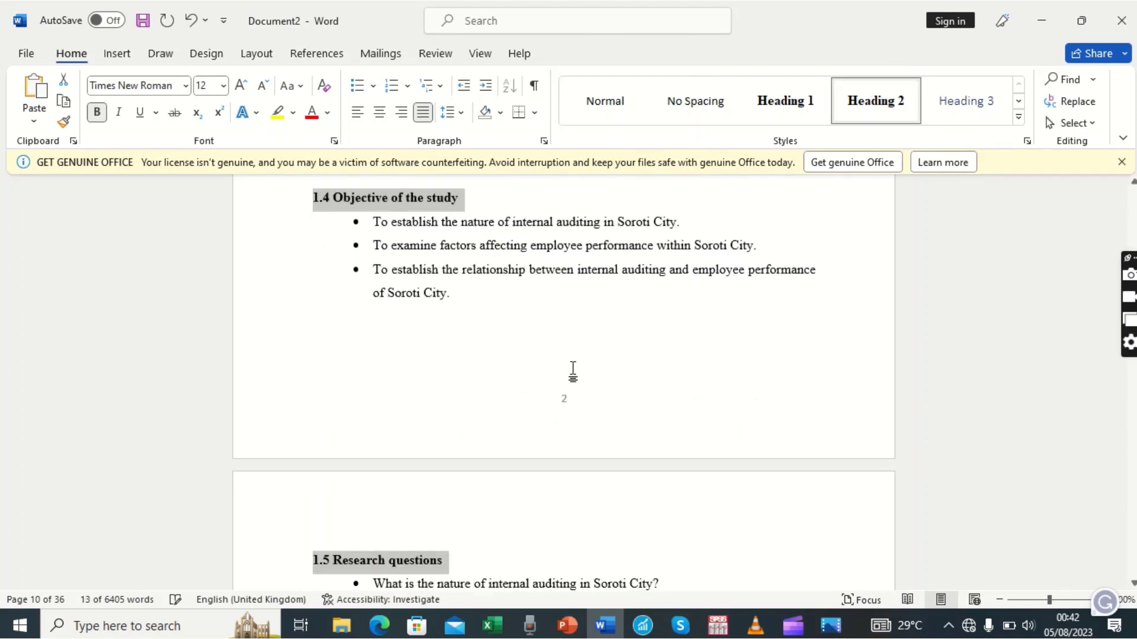
click(572, 371)
key(ctrl+Down)
key(ctrl+Down)
key(ctrl+Down)
key(ctrl+Down)
key(ctrl+Down)
key(ctrl+Down)
key(ctrl+Down)
key(ctrl+Down)
key(ctrl+Down)
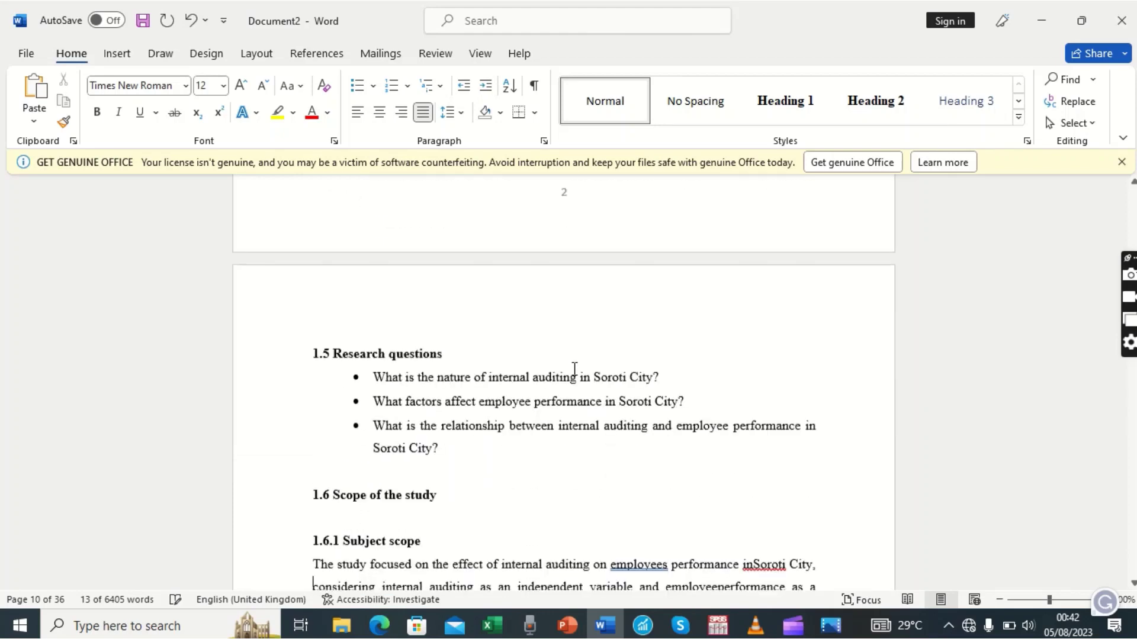
click(262, 403)
click(852, 101)
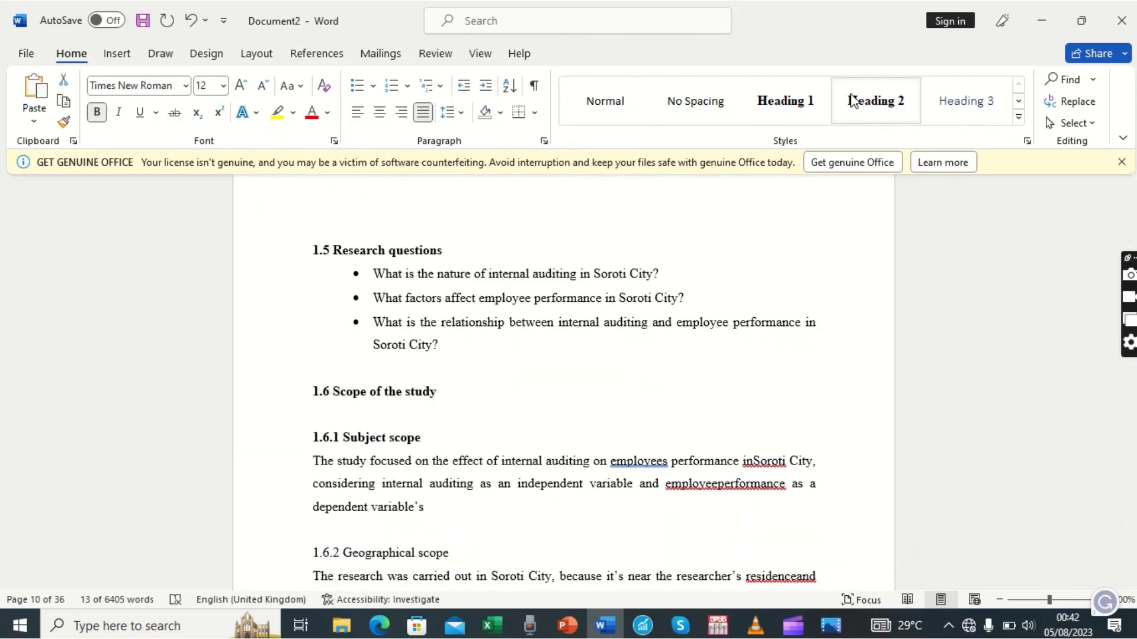
Examine the "1.6.1 Subject scope", "1.6.2 Geographical scope" and "1.6.3 Time scope" sub-headings under the scope of the study
click(370, 474)
key(Down)
key(Down)
key(Down)
key(Down)
key(Down)
key(Down)
key(Down)
key(Down)
key(Down)
key(Down)
key(Down)
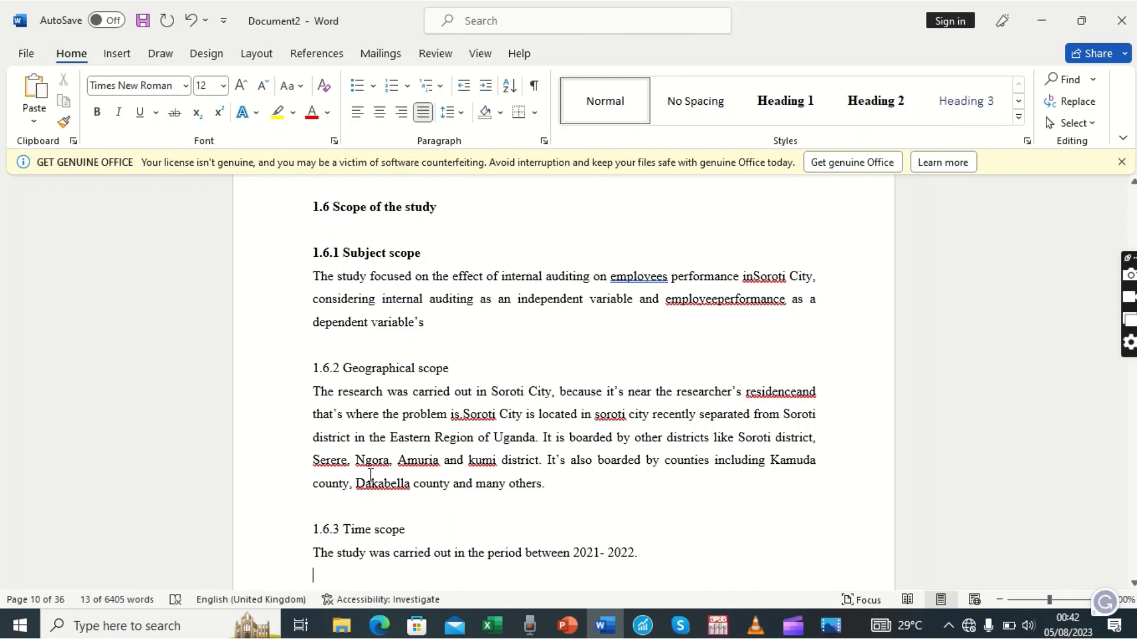
click(276, 261)
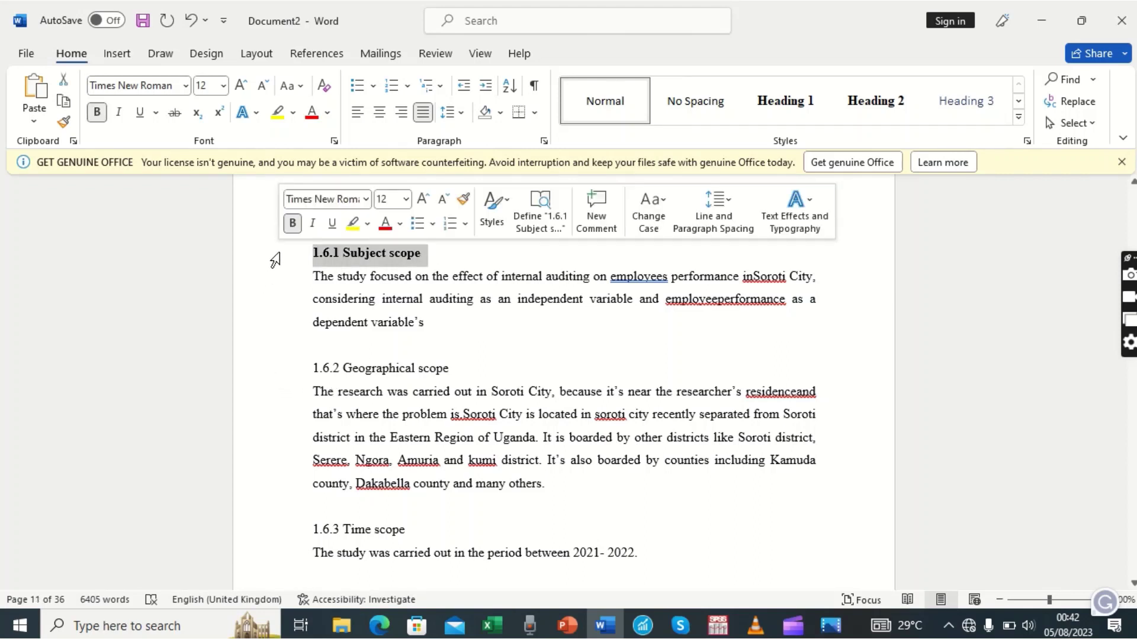
click(283, 374)
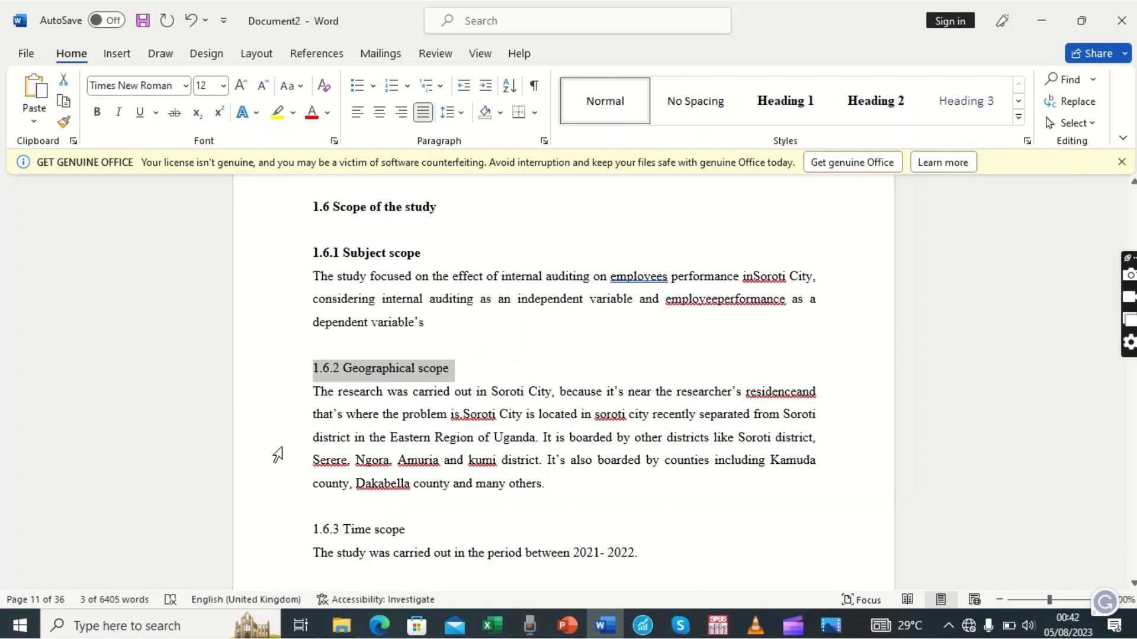
click(275, 539)
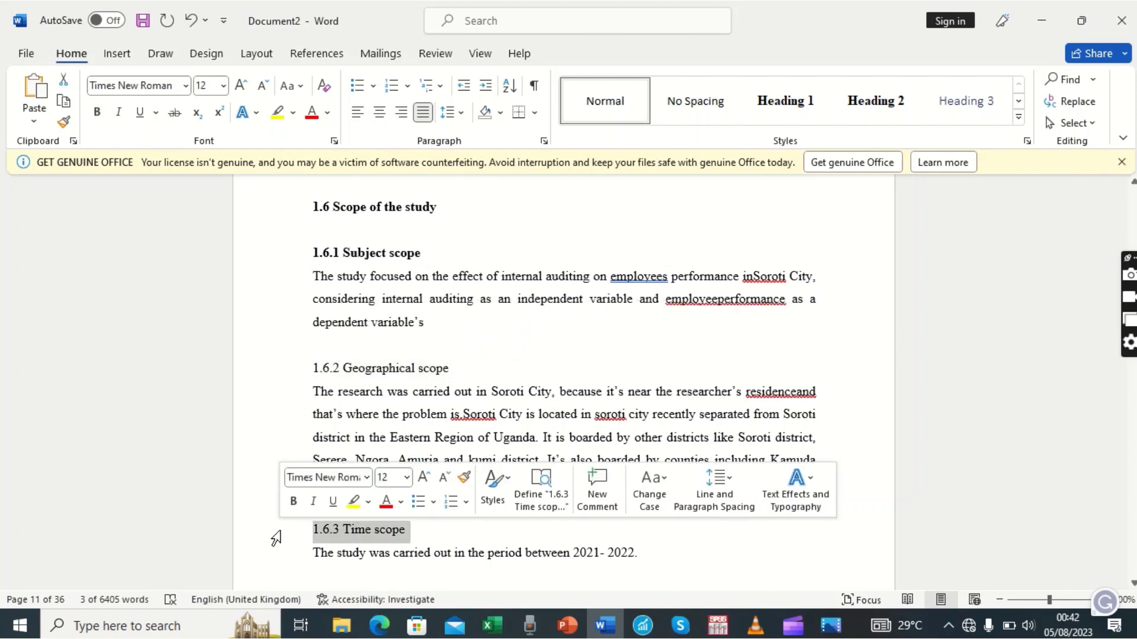
Modify the Heading 3 style's font to bold Times New Roman with the Automatic colour
click(429, 253)
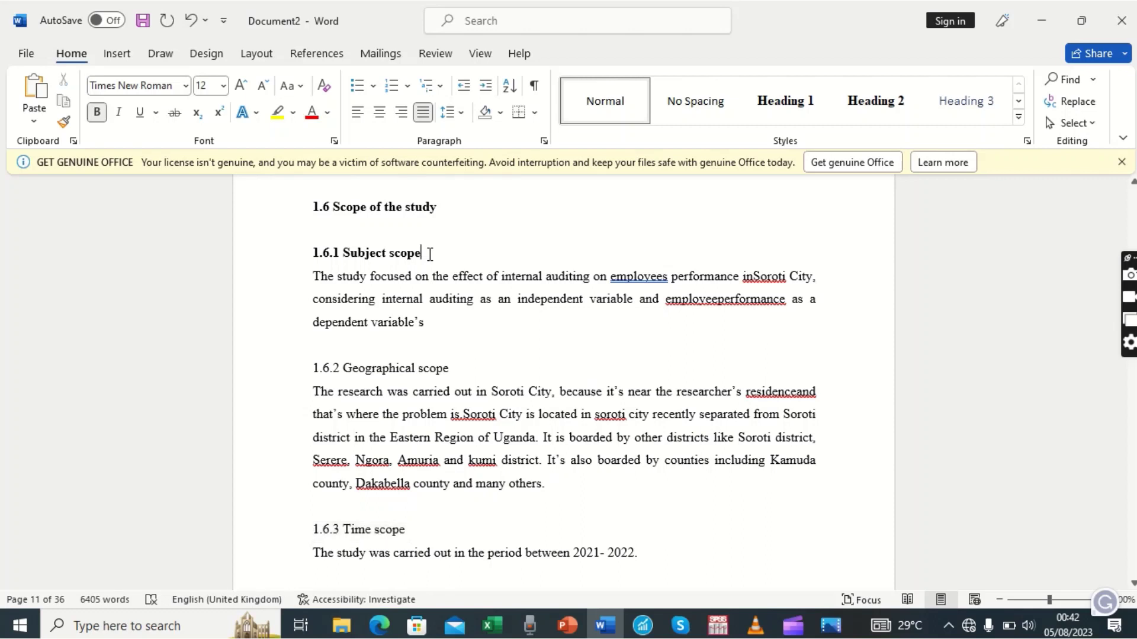
right_click(955, 104)
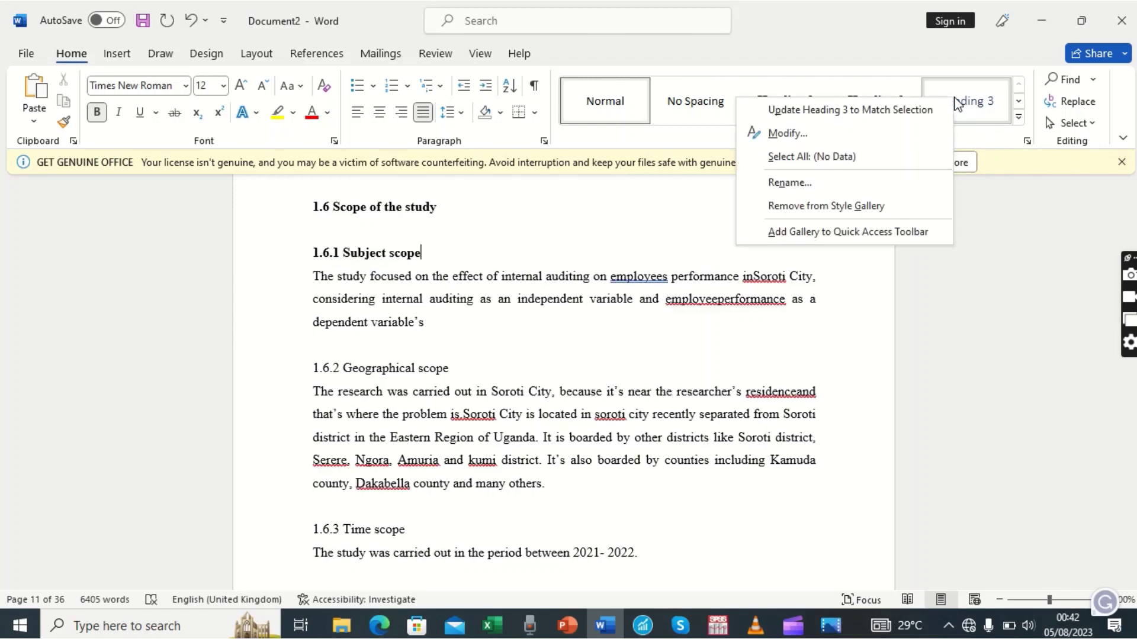
click(788, 133)
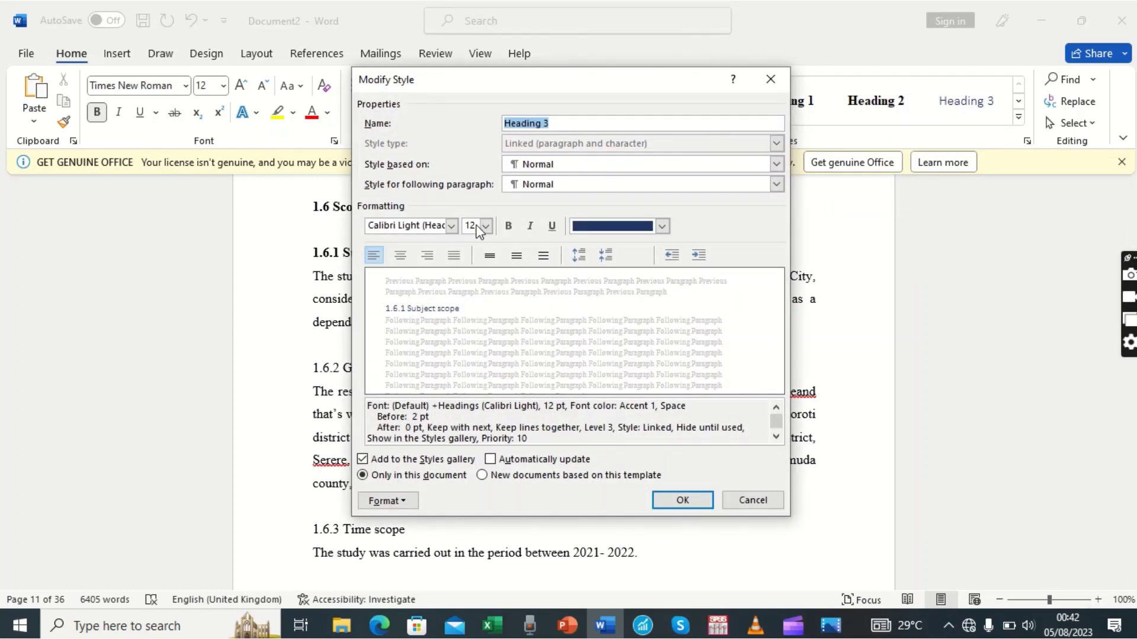
click(452, 225)
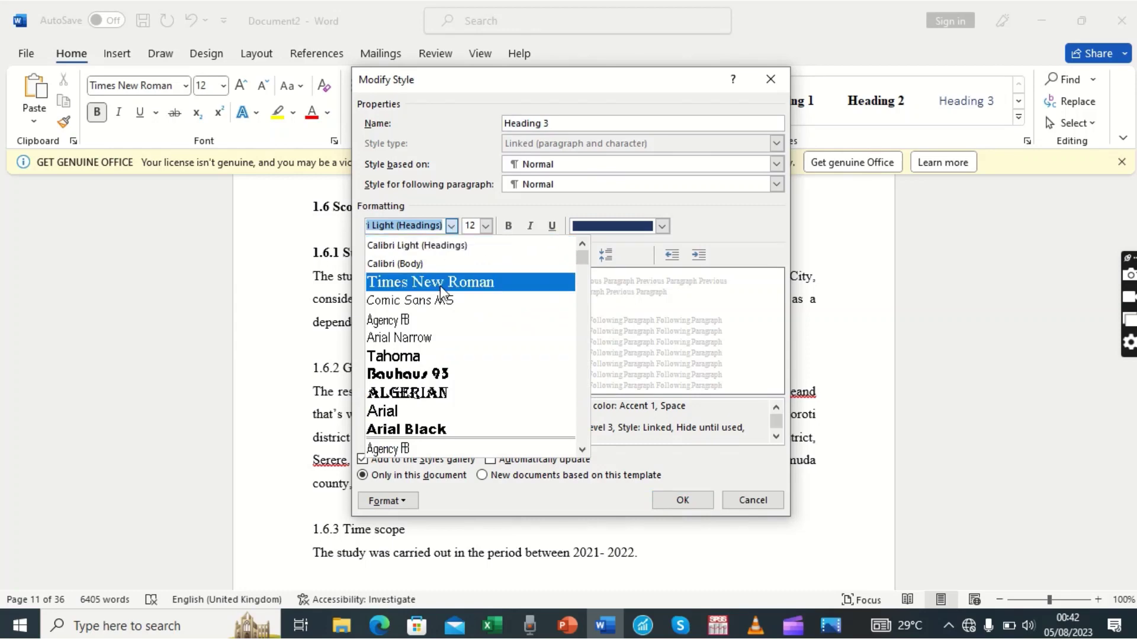
click(440, 284)
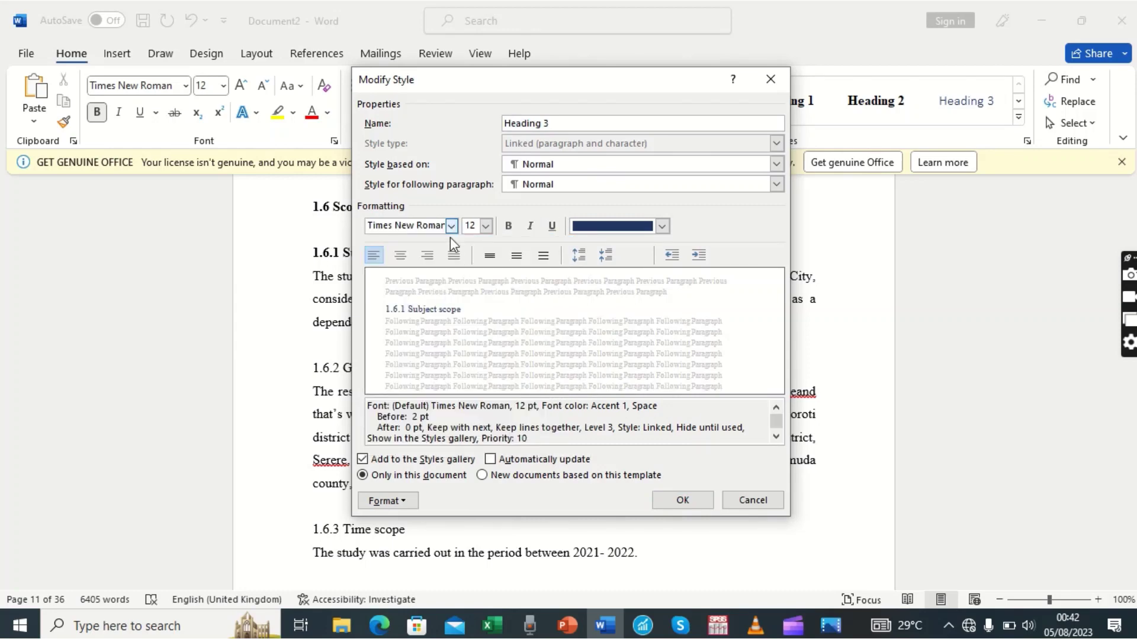
click(663, 227)
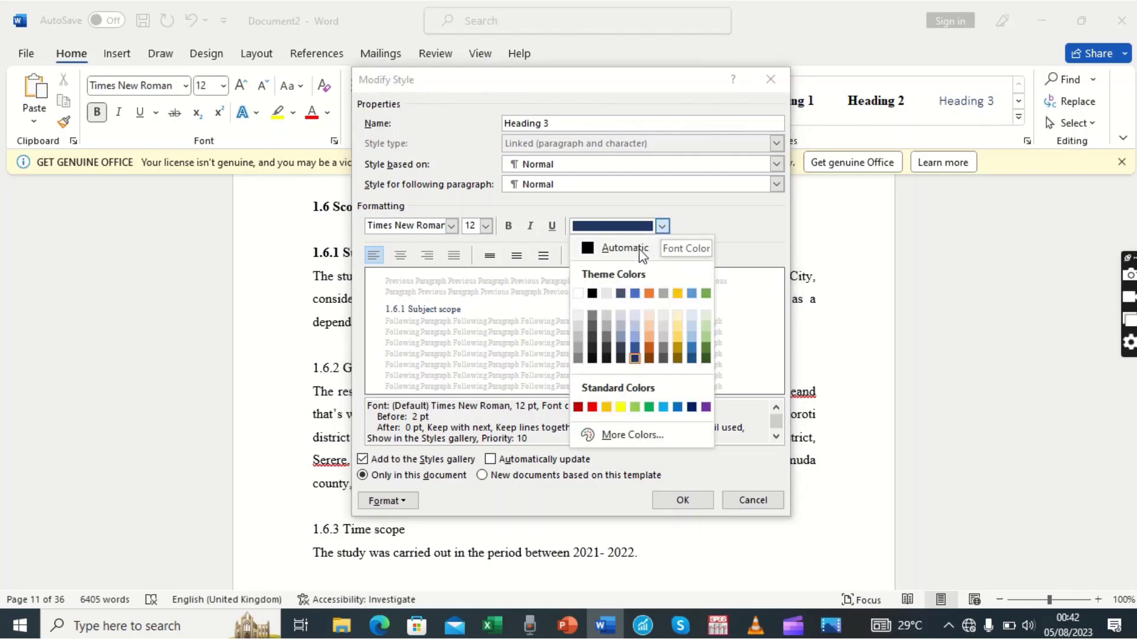
click(638, 249)
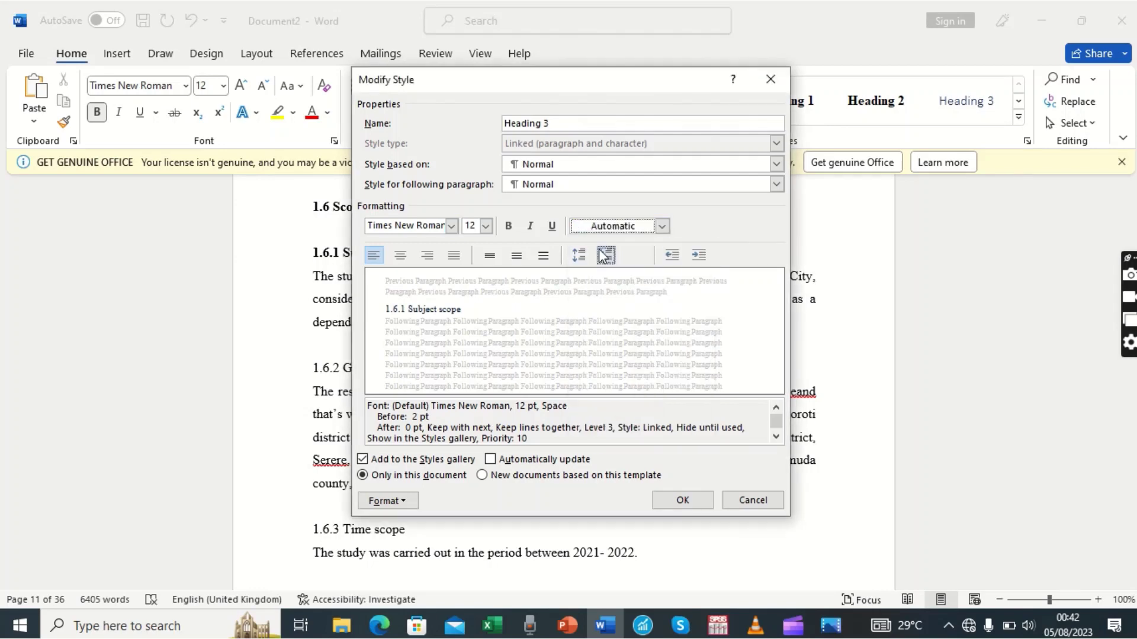
click(509, 226)
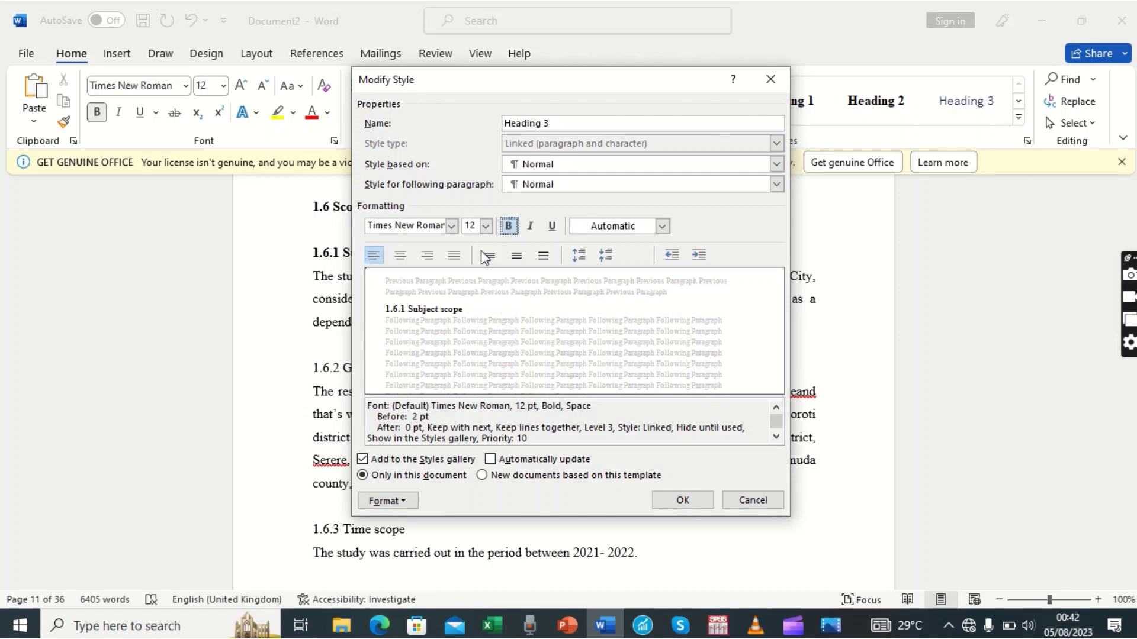
Set the Heading 3 style to justified alignment with single line spacing and save the style changes
click(454, 258)
click(490, 256)
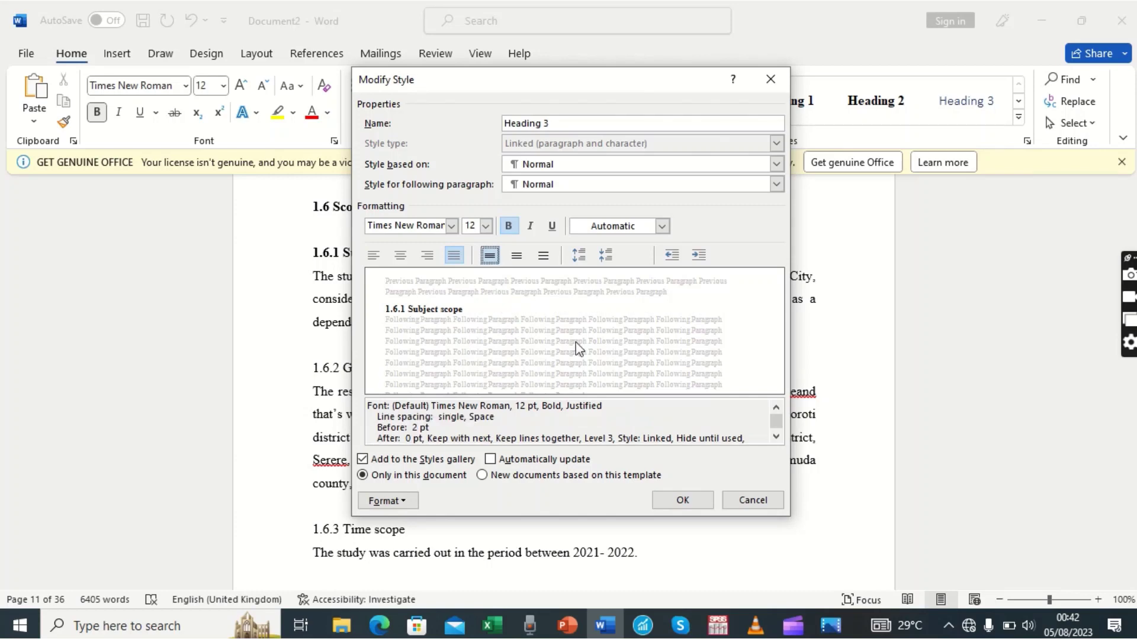
click(682, 501)
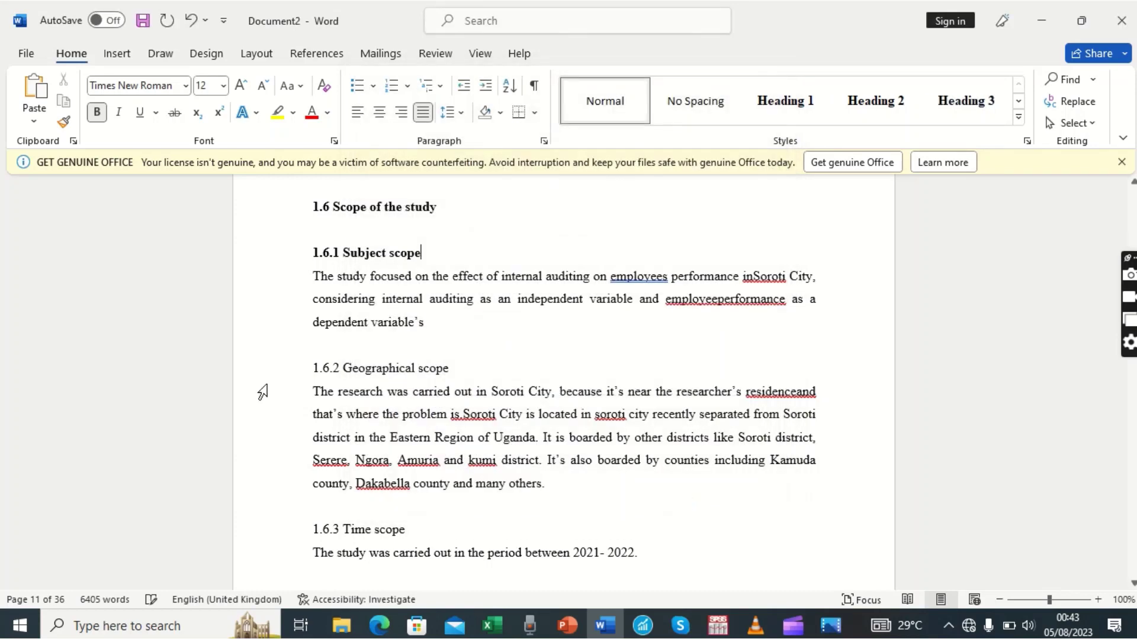
Apply the Heading 3 style to the "1.6.1 Subject scope", "1.6.2 Geographical scope" and "1.6.3 Time scope" headings together
click(269, 259)
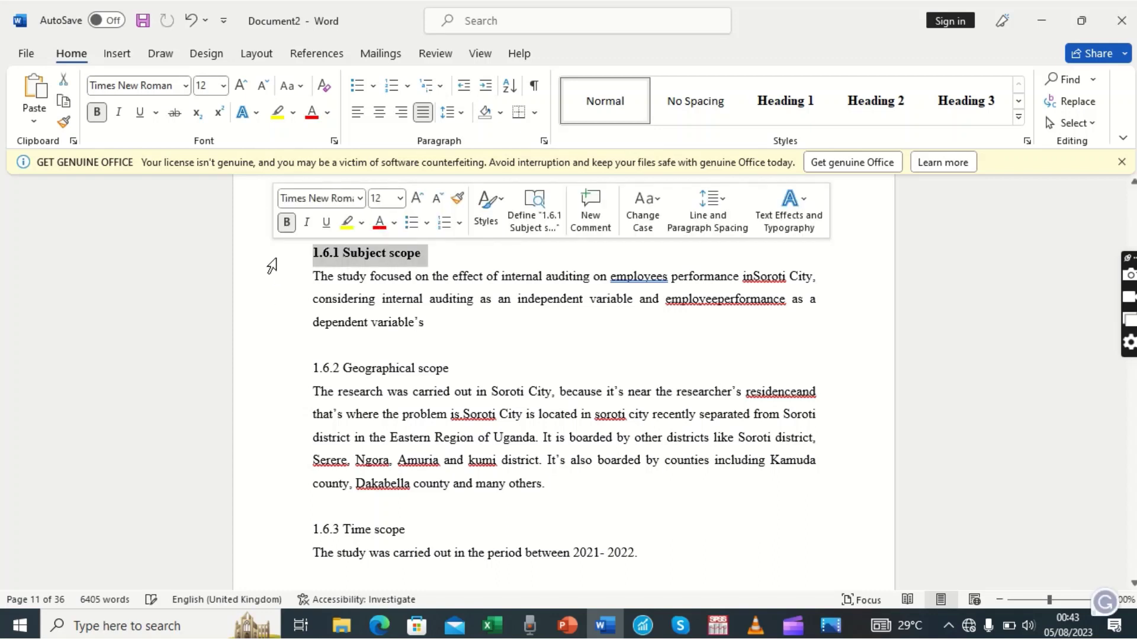
ctrl+click(281, 373)
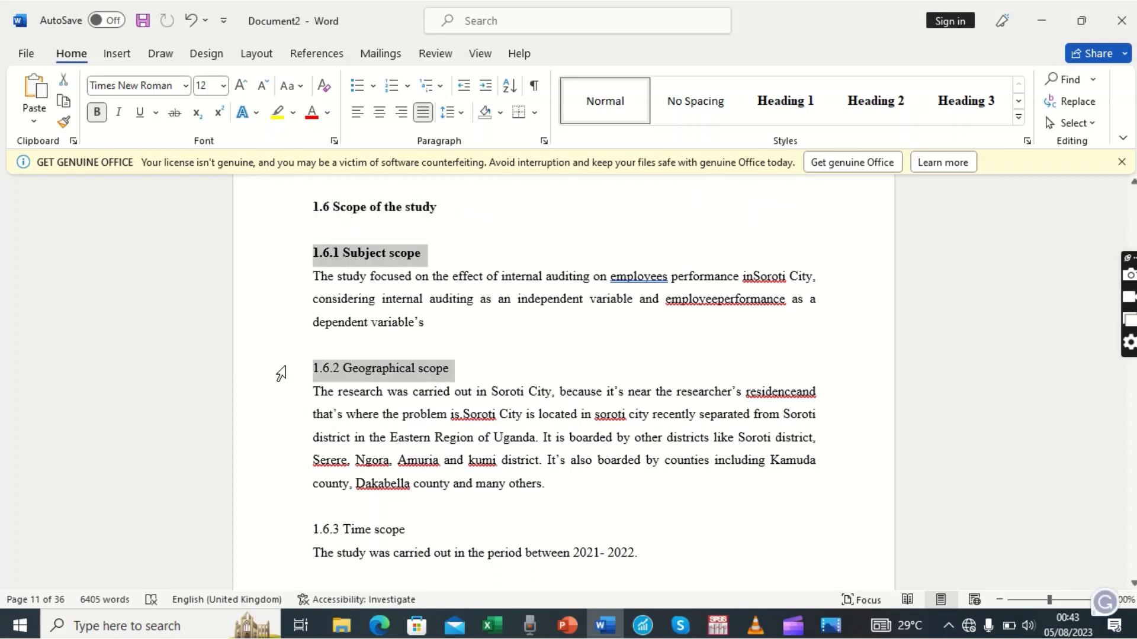
ctrl+click(275, 536)
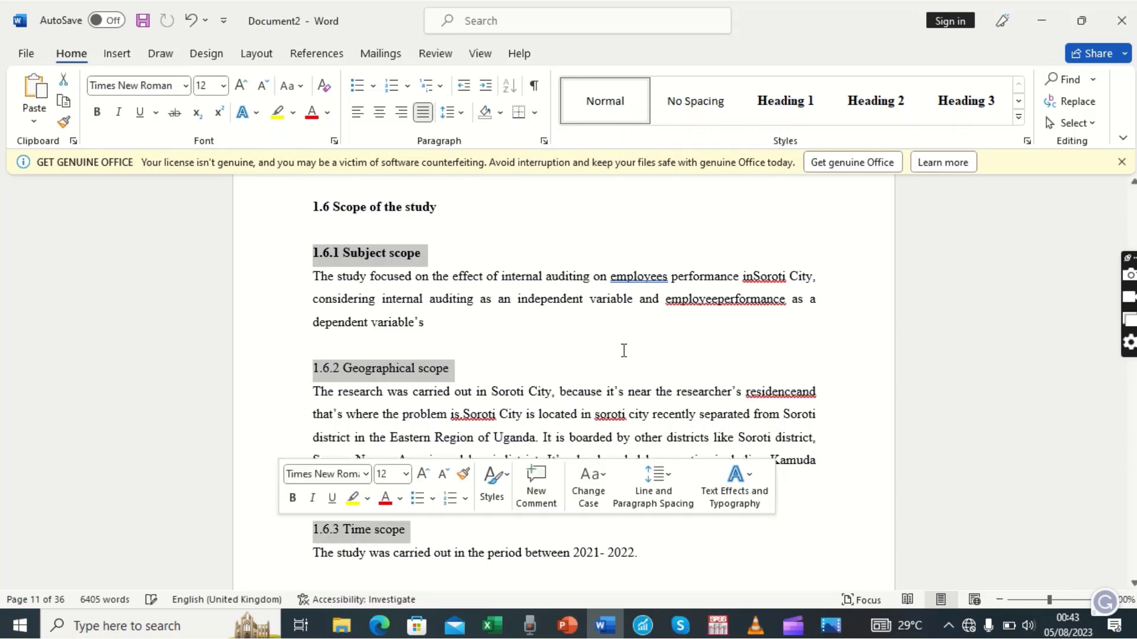
click(975, 106)
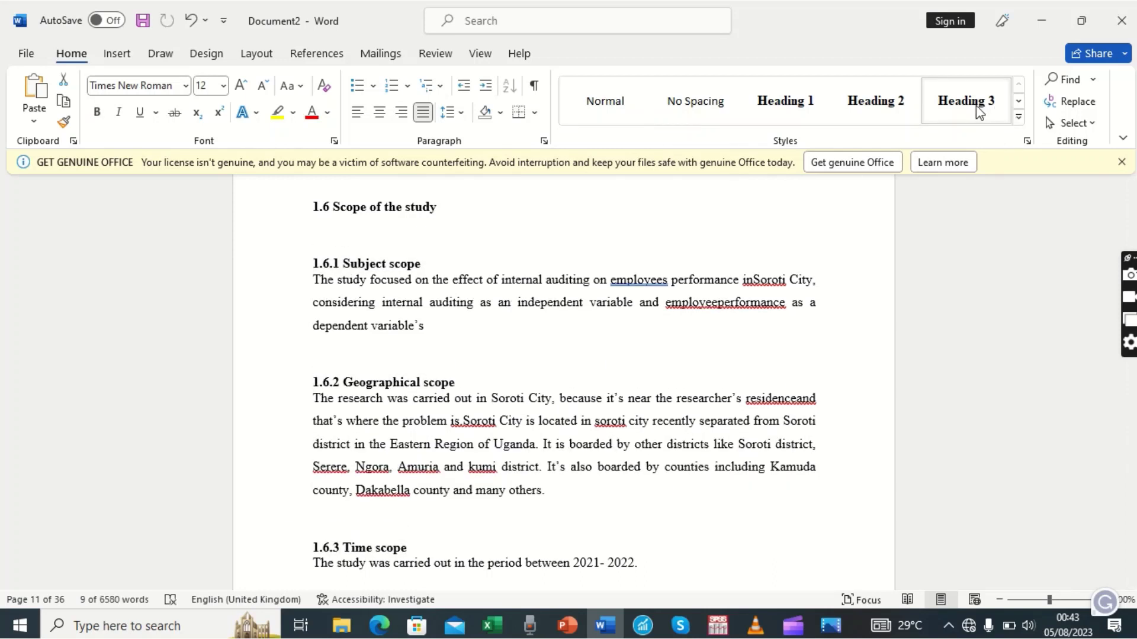
click(571, 434)
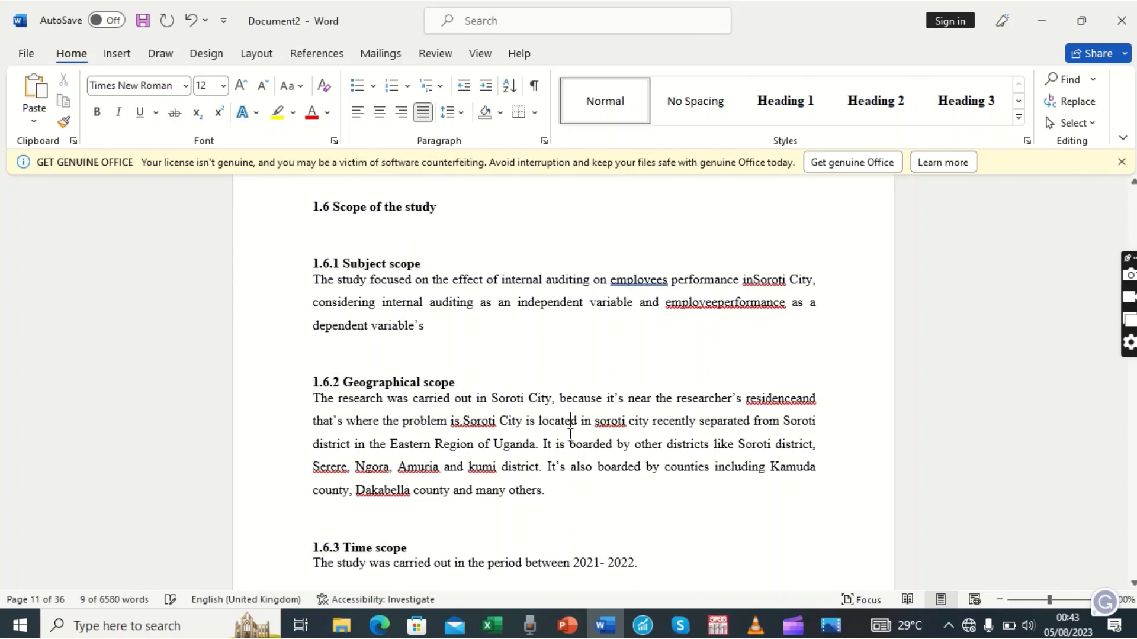
Apply the Heading 2 style to the "1.7 Significance of the study" heading
scroll(570, 434, down, 5)
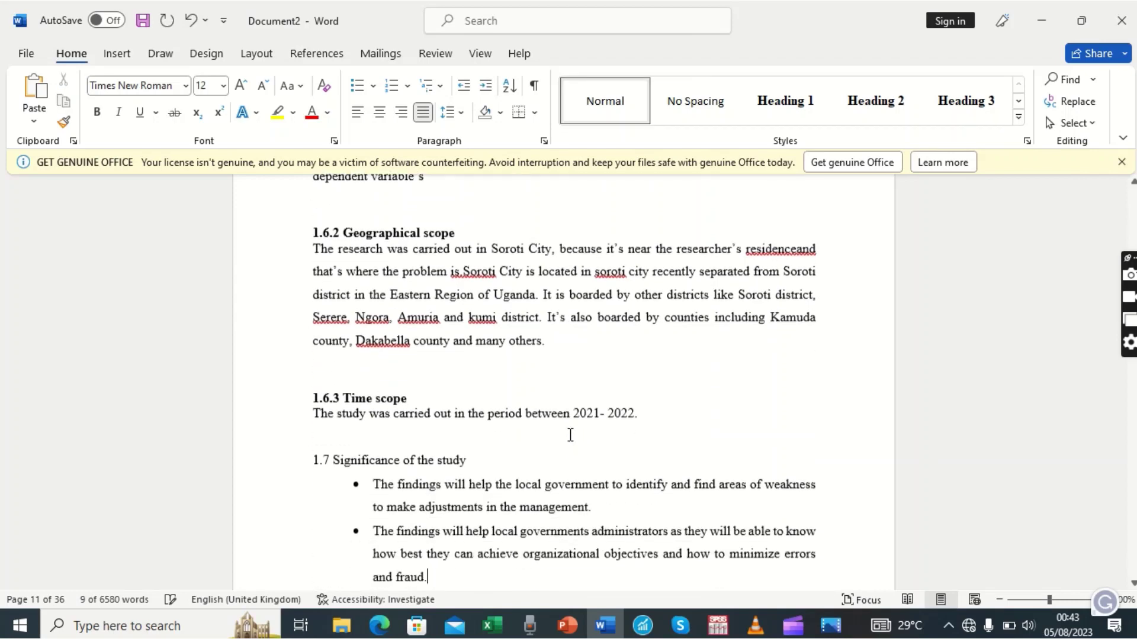
click(572, 441)
scroll(573, 441, down, 1)
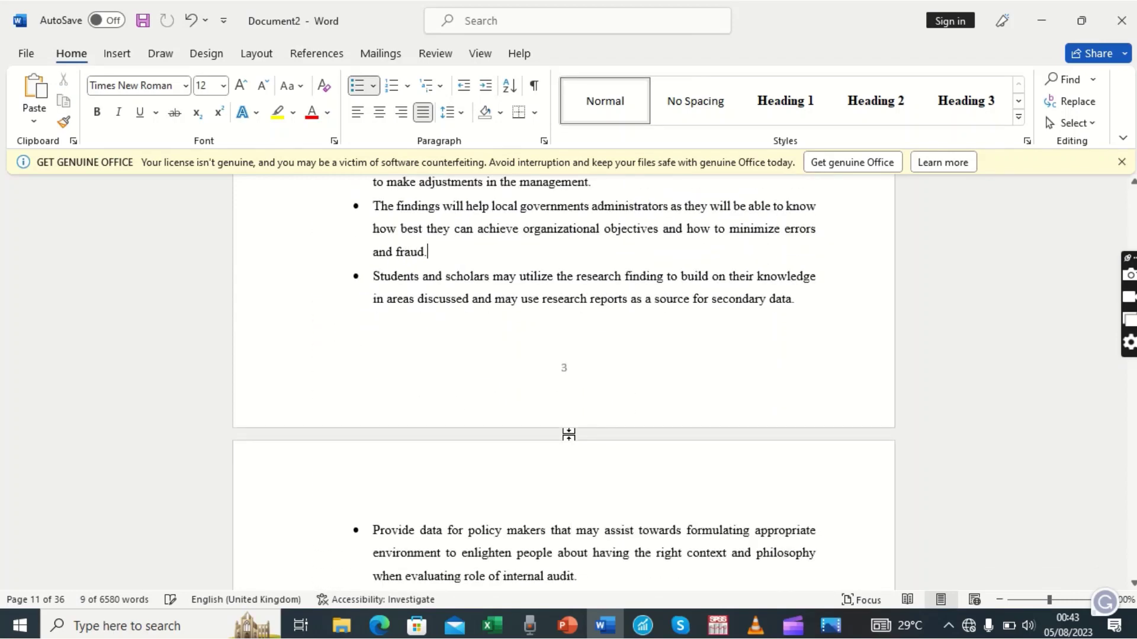
scroll(569, 434, up, 1)
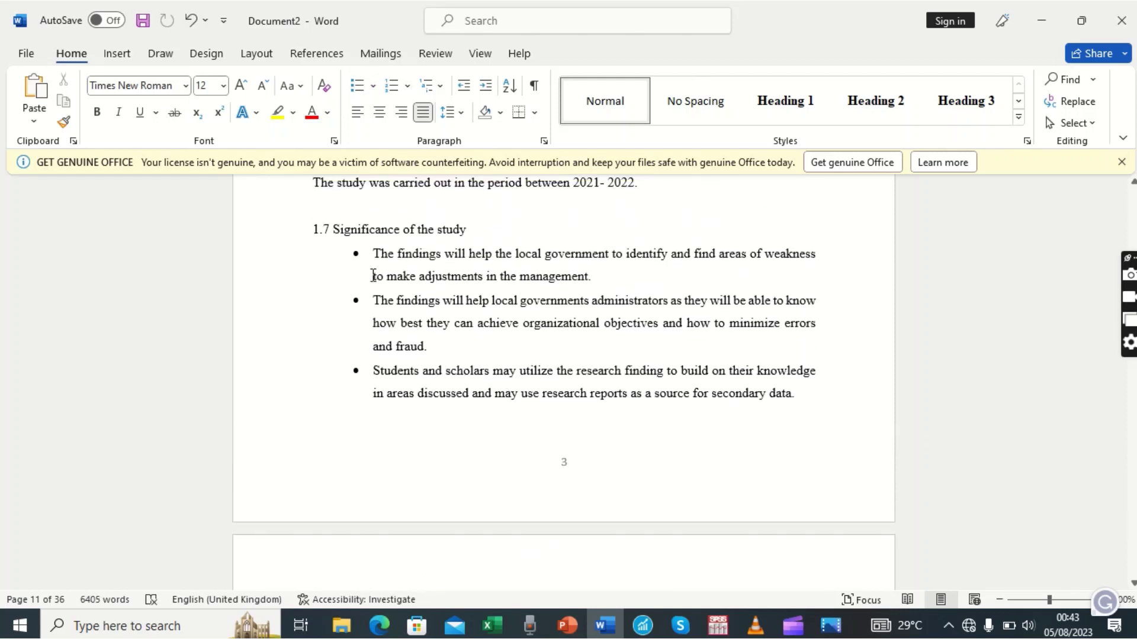
click(288, 236)
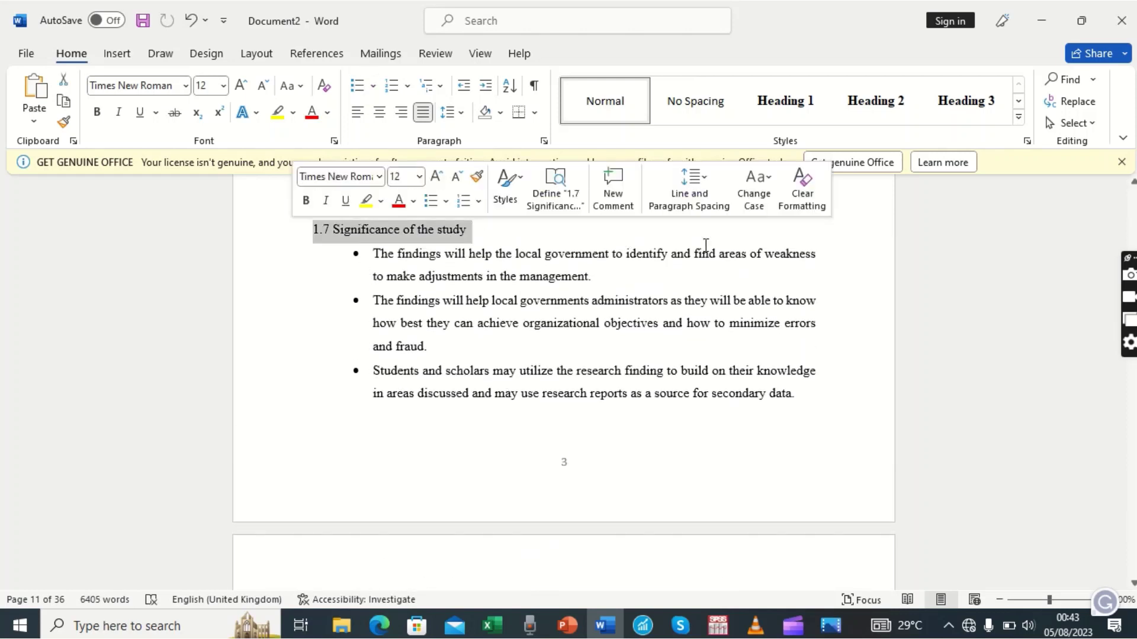
click(888, 102)
click(544, 387)
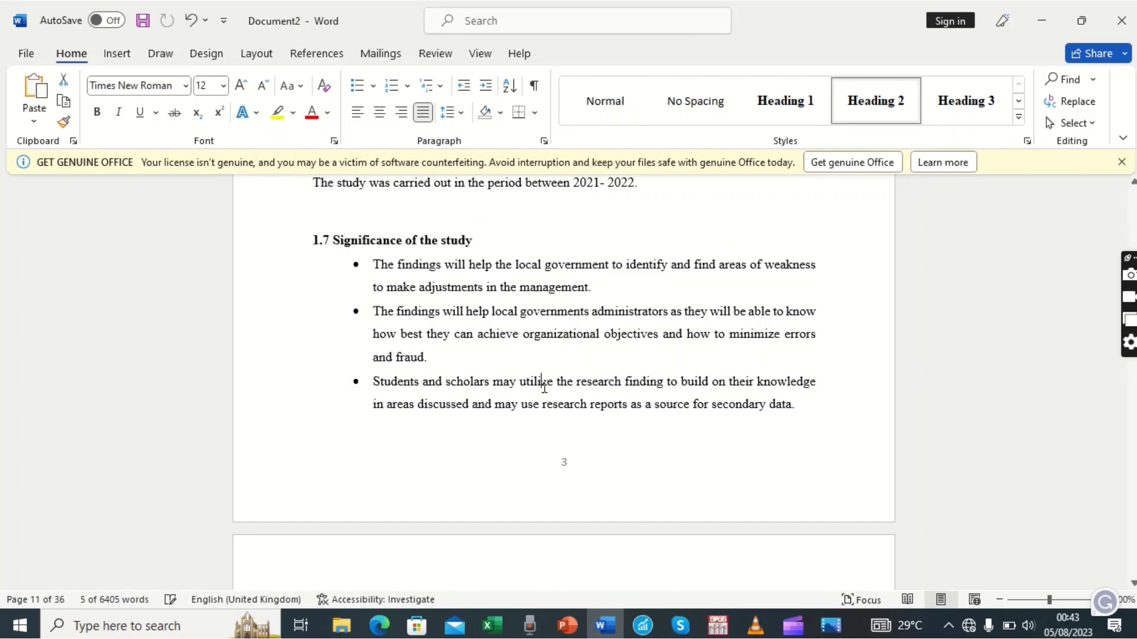
Apply the Heading 2 style to the "1.8 Definitions of terms" heading
key(Down)
key(Down)
key(Down)
key(Down)
key(Down)
key(Down)
key(Down)
key(Down)
key(Down)
key(Down)
key(Down)
key(Down)
key(Down)
key(Down)
key(Down)
key(Down)
key(Down)
key(Down)
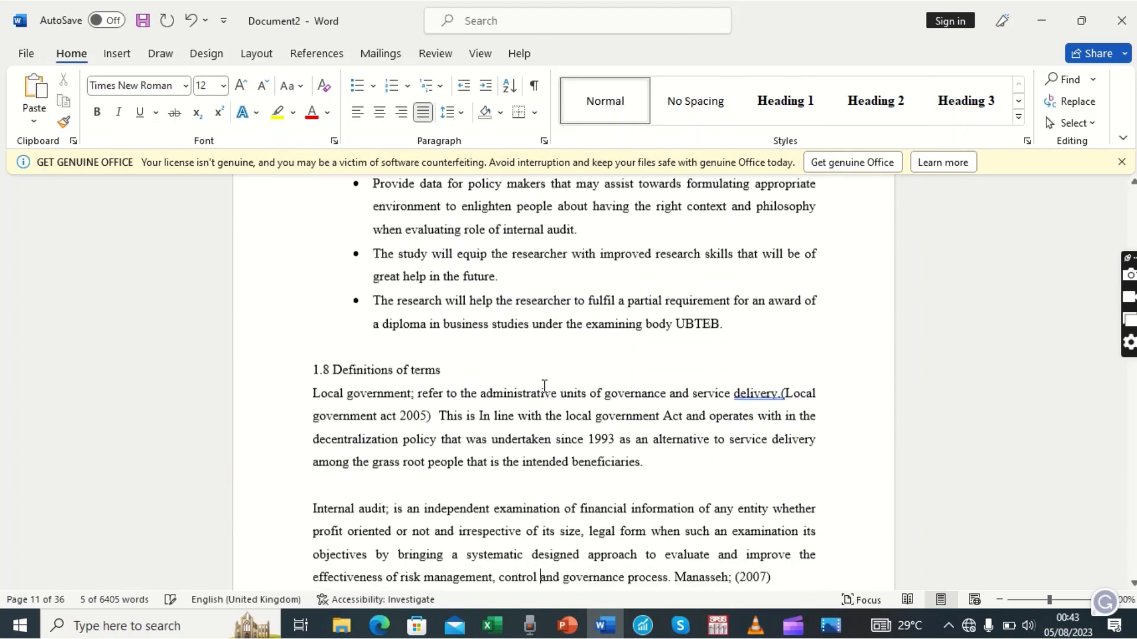
click(274, 378)
click(853, 109)
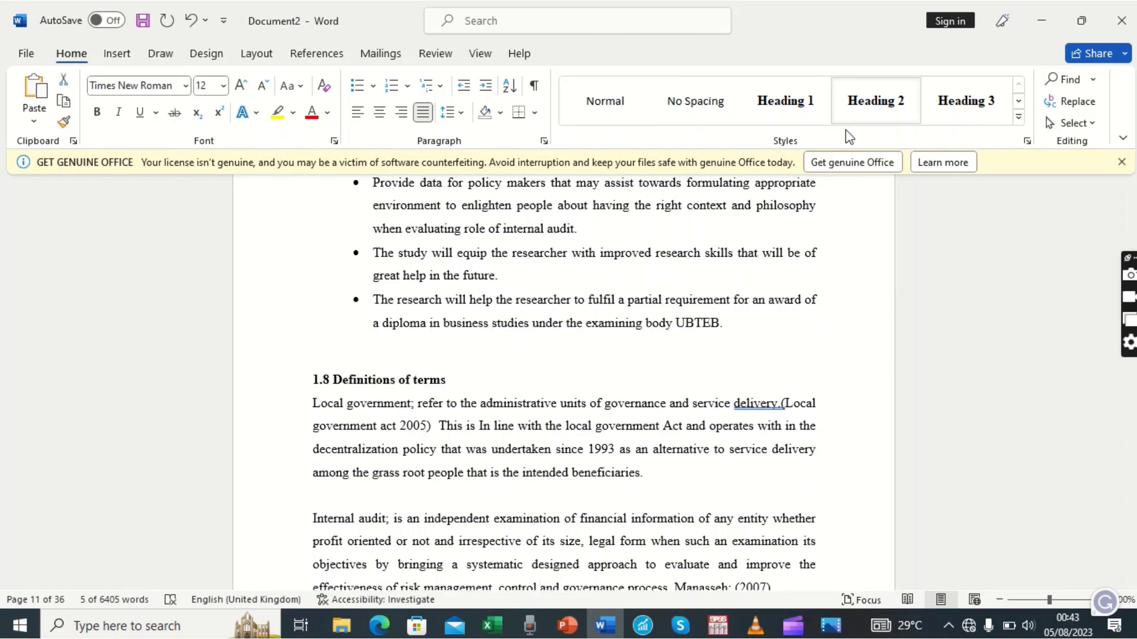
click(579, 456)
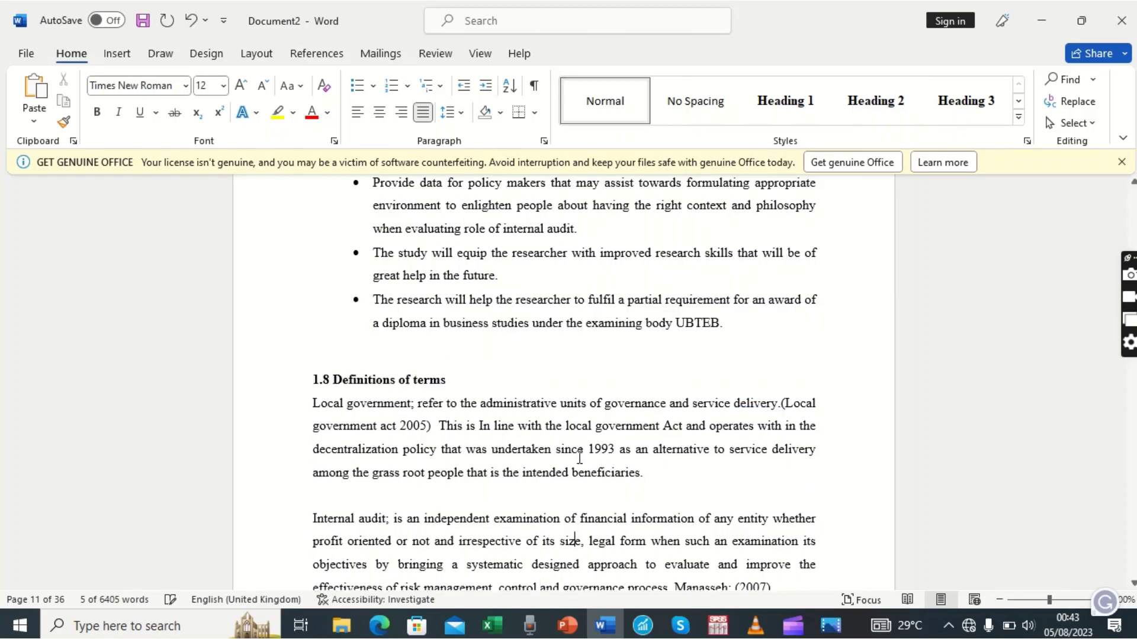
Delete the blank lines above the "CHAPTER TWO" title so it starts at the beginning of its page
scroll(579, 456, down, 4)
click(579, 457)
key(ctrl+Return)
key(Down)
key(Down)
key(Down)
key(Down)
key(Down)
key(Down)
key(Down)
key(Down)
key(Down)
key(Down)
key(Down)
key(Down)
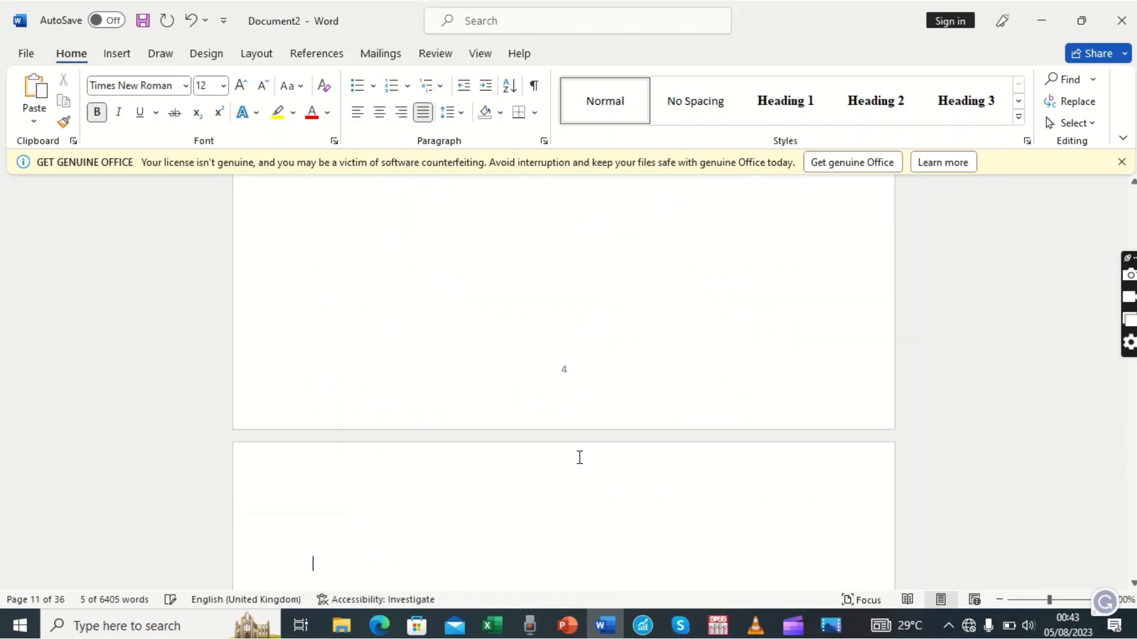
key(Up)
key(Up)
key(Up)
key(Up)
key(Up)
key(Up)
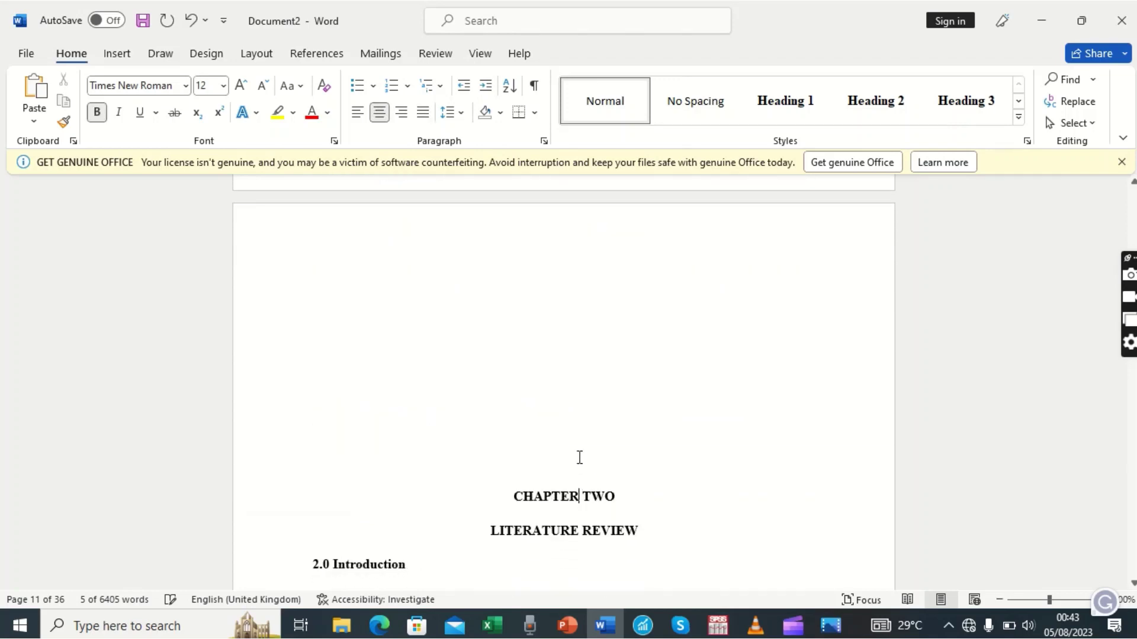
key(Up)
key(Delete)
key(Delete)
key(Delete)
key(Delete)
key(Delete)
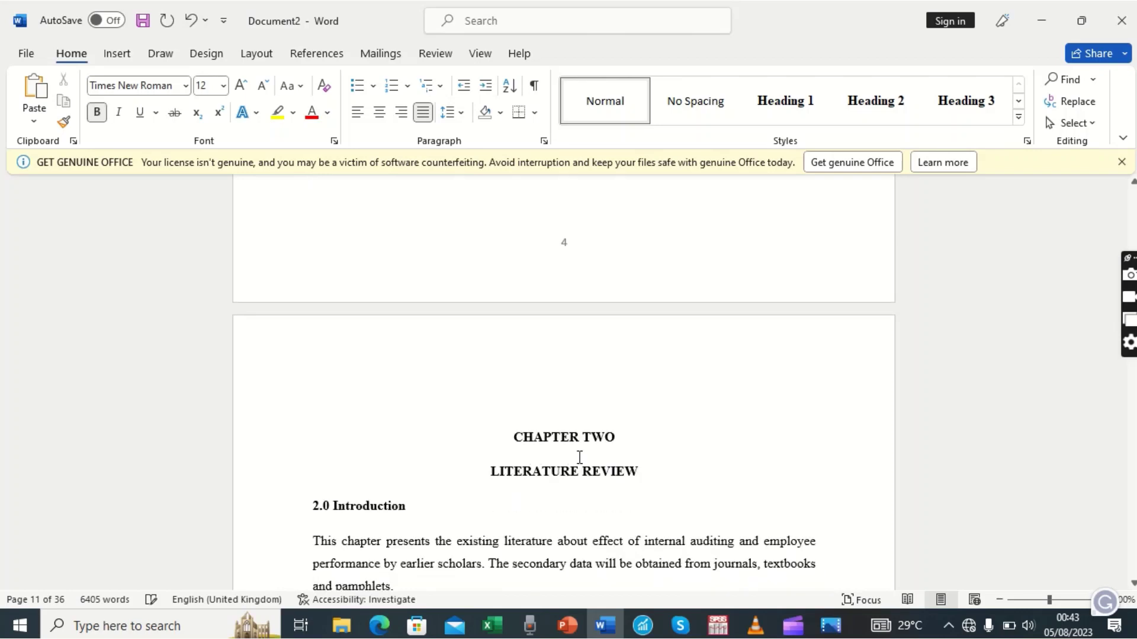
key(Delete)
Apply the Heading 1 style to the "CHAPTER TWO" and "LITERATURE REVIEW" title lines
key(Down)
key(Down)
key(Down)
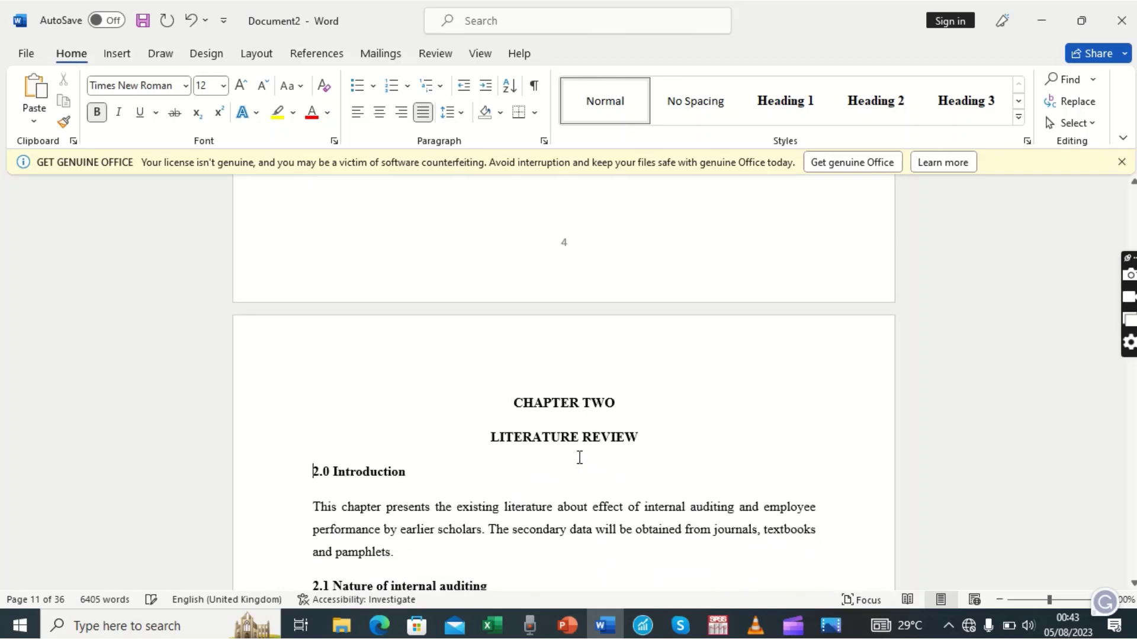
drag(502, 400, 643, 441)
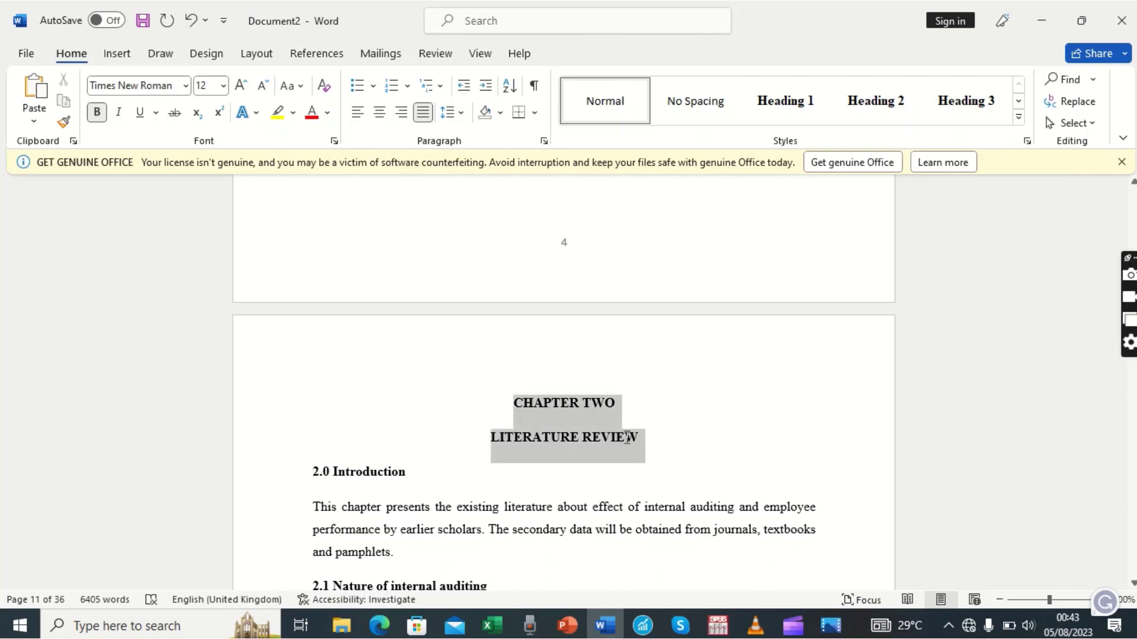
click(813, 113)
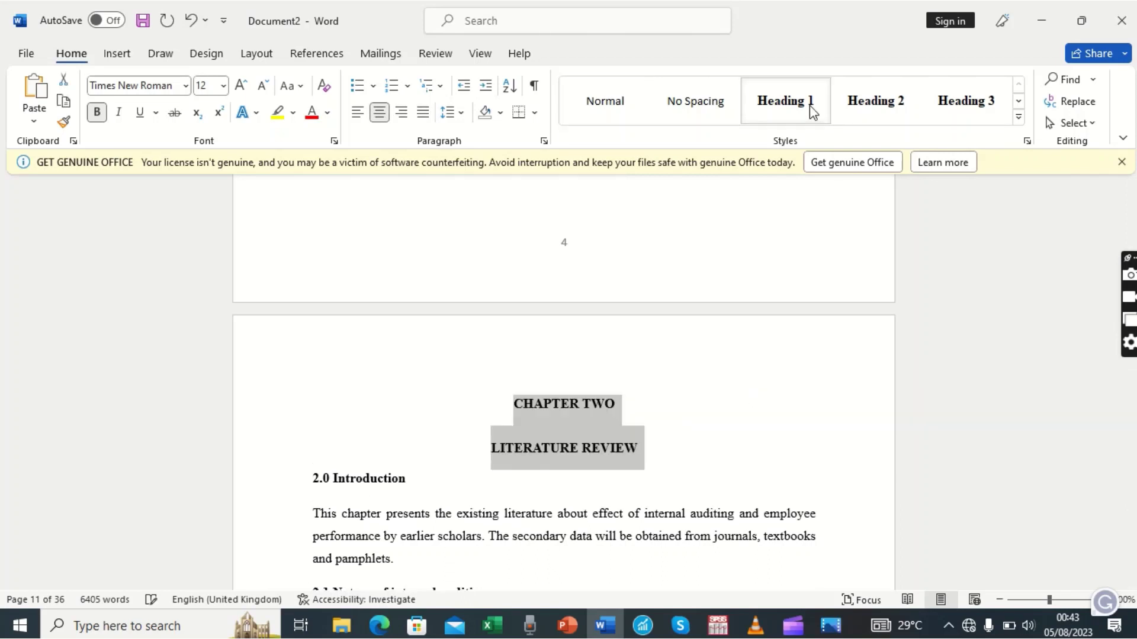
Apply the Heading 2 style to the "2.0 Introduction" heading in chapter two
click(261, 482)
click(874, 101)
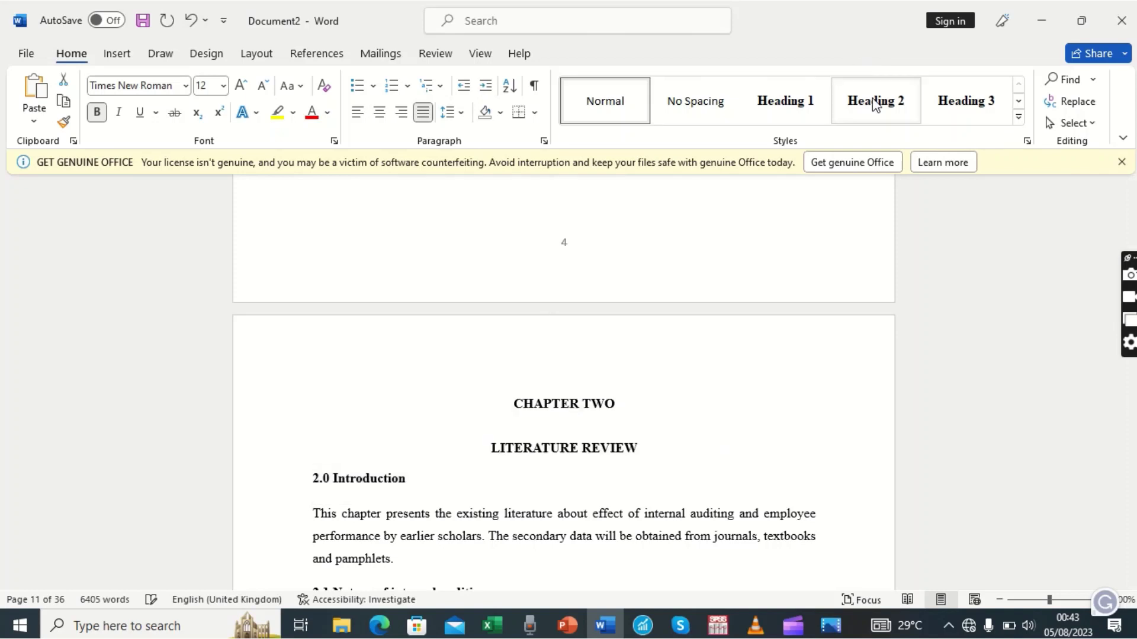
scroll(488, 508, down, 3)
click(489, 507)
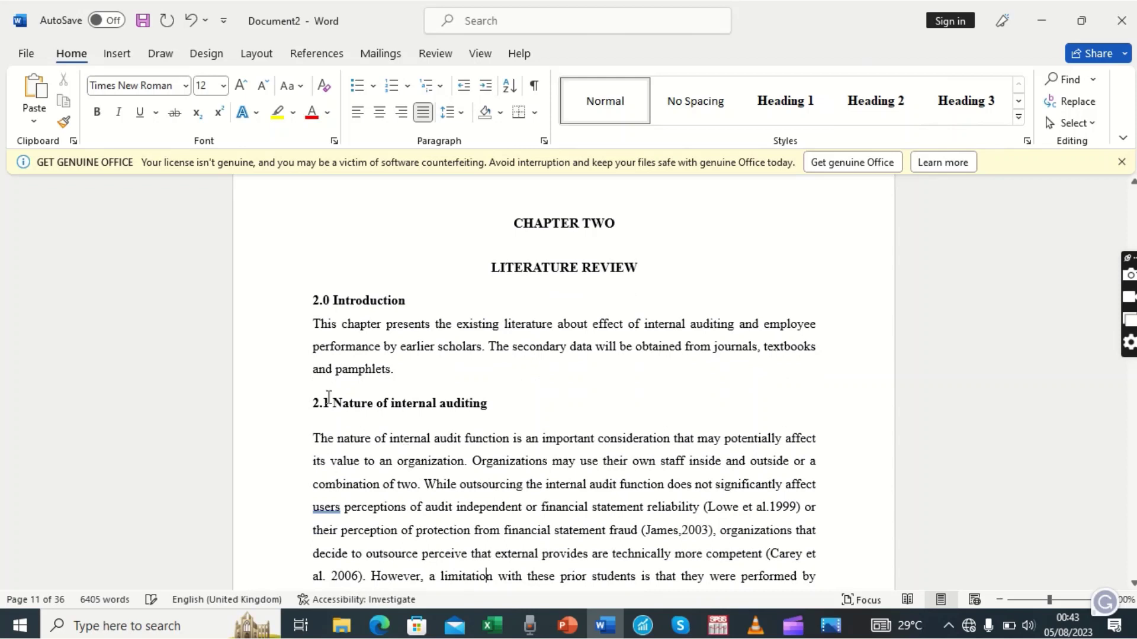
Apply the Heading 2 style to the "2.1 Nature of internal auditing" heading
click(257, 416)
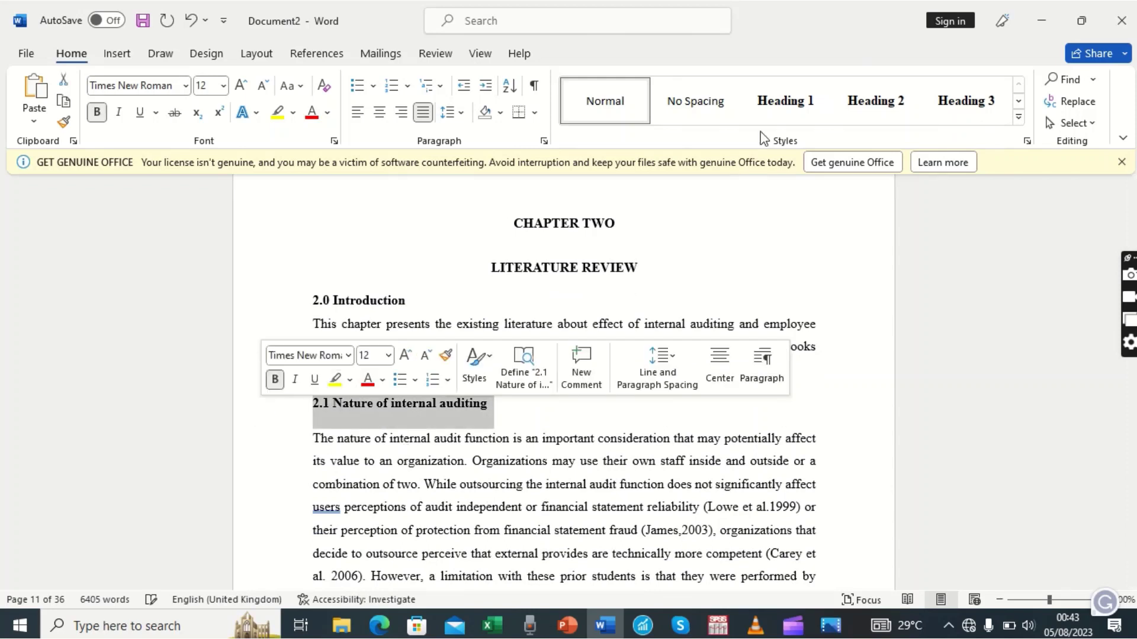
click(851, 105)
click(851, 105)
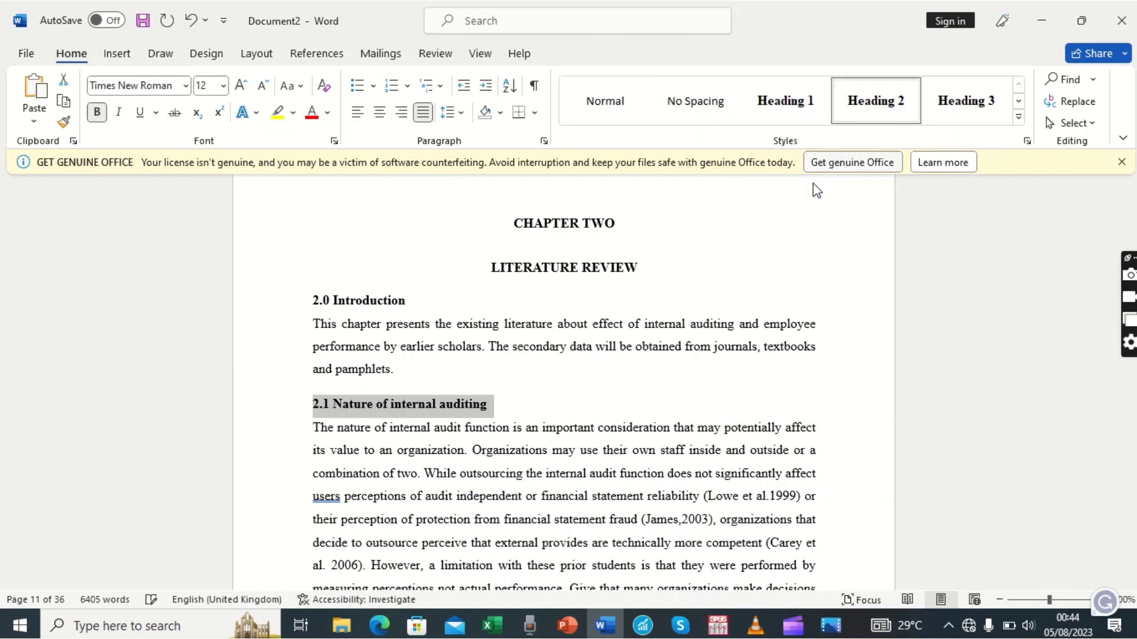
click(526, 381)
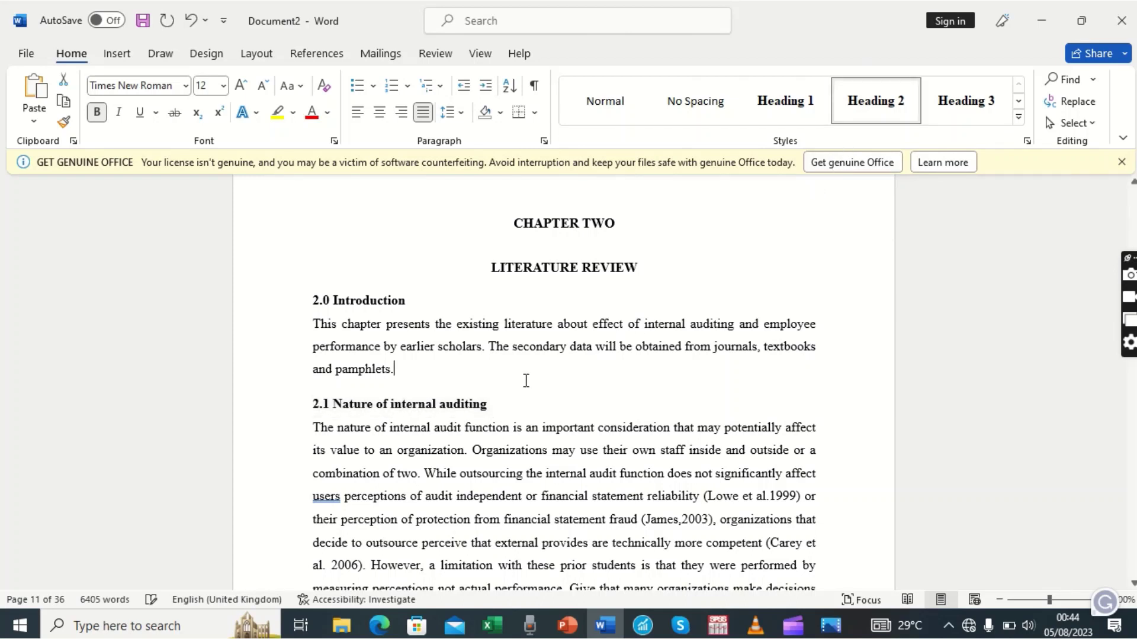
Apply the Heading 2 style to the "2.2 Factors affecting employee's performances" heading
key(Down)
key(Down)
key(Down)
key(Down)
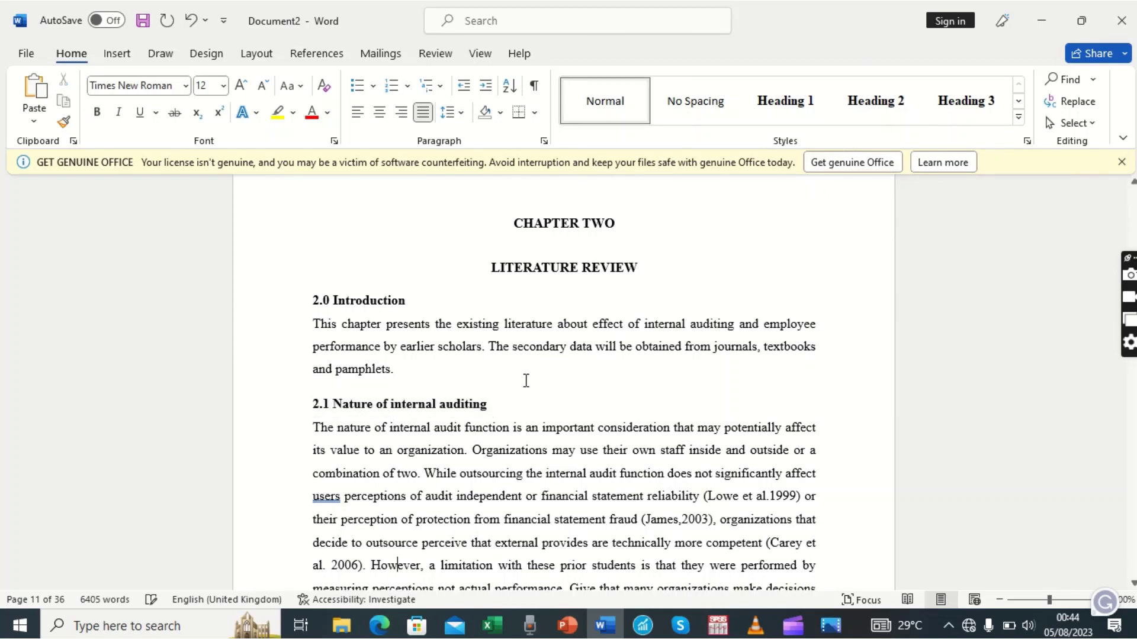
key(Down)
key(Down)
key(Down)
key(Down)
key(Down)
key(Down)
key(Down)
key(Down)
key(Down)
key(Down)
key(Down)
key(Down)
key(Down)
key(Down)
key(Down)
key(Down)
key(Down)
key(Down)
key(Down)
key(Down)
key(Down)
key(Down)
key(Down)
key(Down)
key(Down)
key(Down)
key(Down)
key(Down)
key(Down)
key(Down)
key(Down)
key(Down)
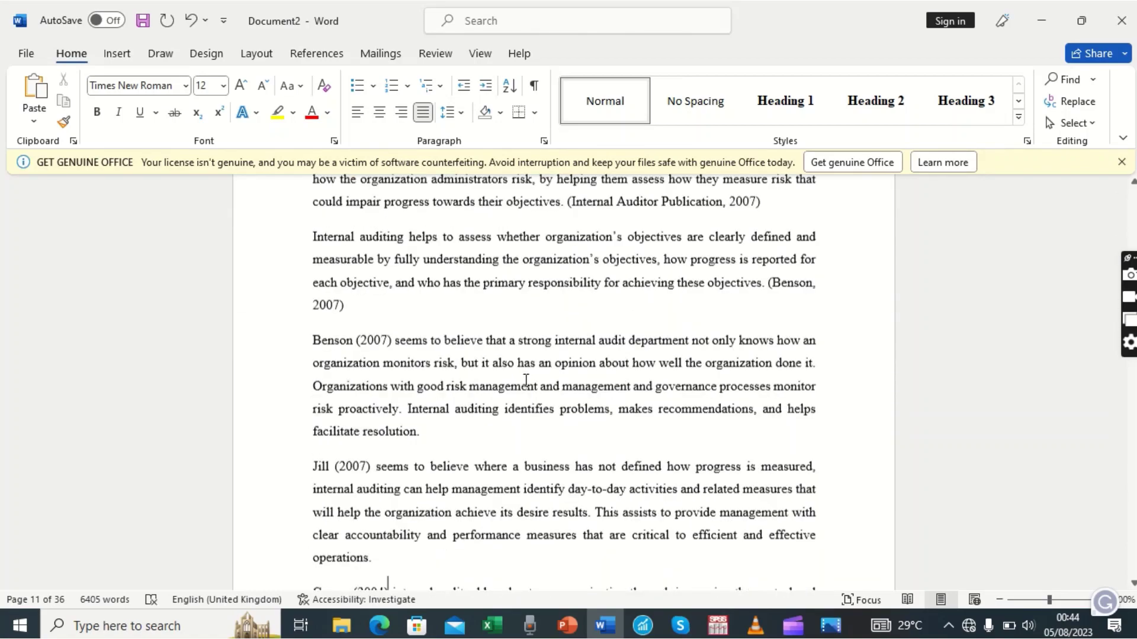
key(Down)
key(Down)
key(Down)
key(Down)
key(Down)
key(Down)
key(Down)
scroll(526, 382, down, 10)
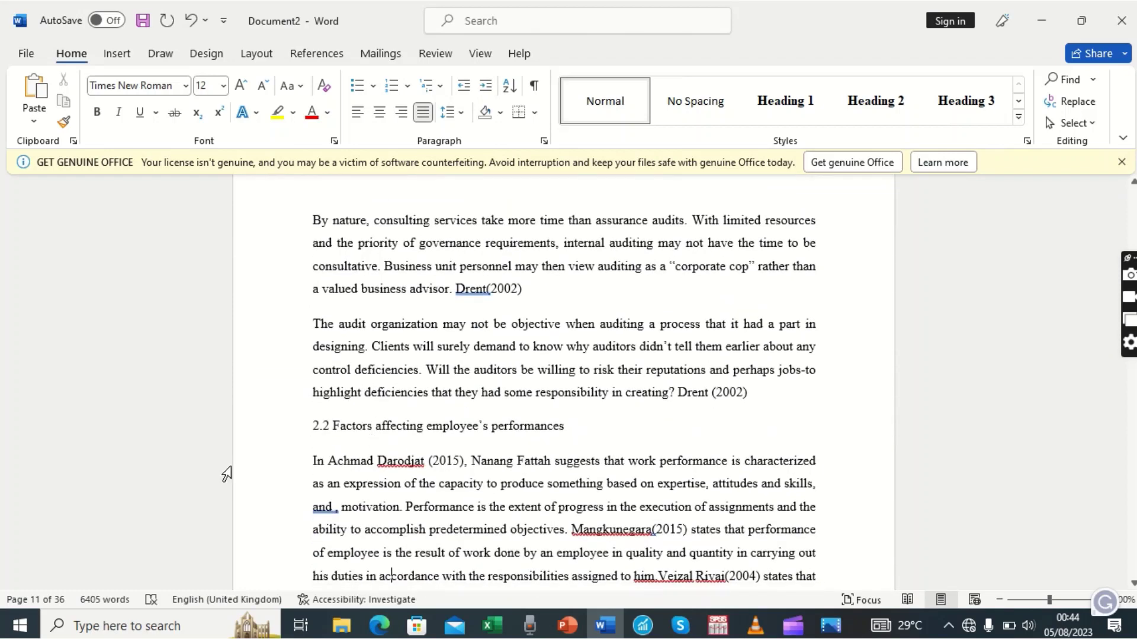
click(266, 436)
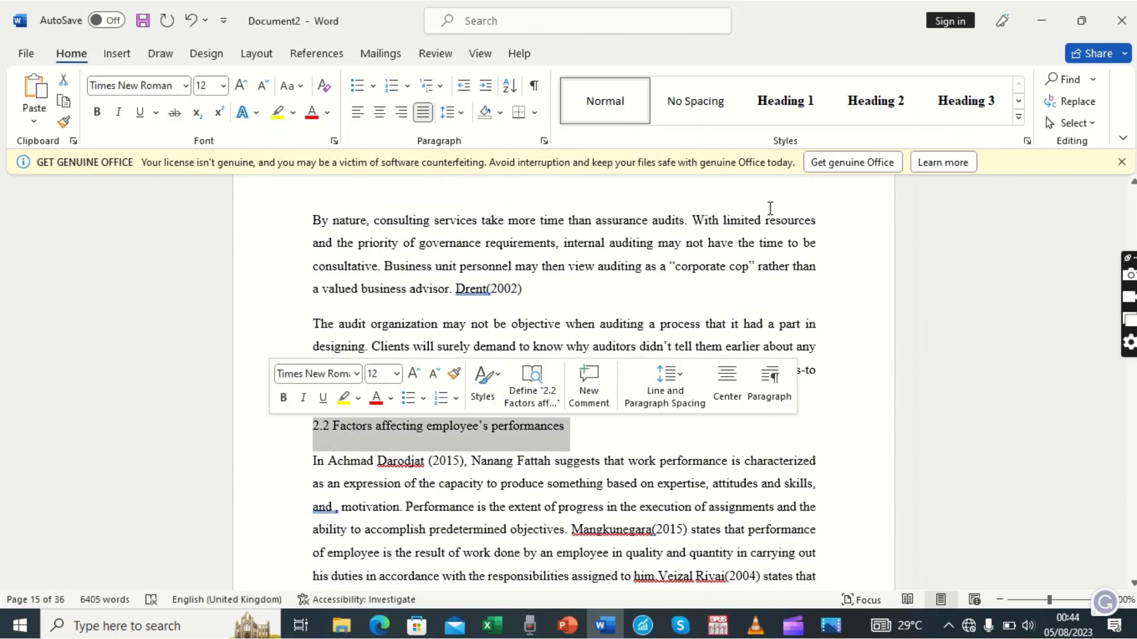
click(882, 108)
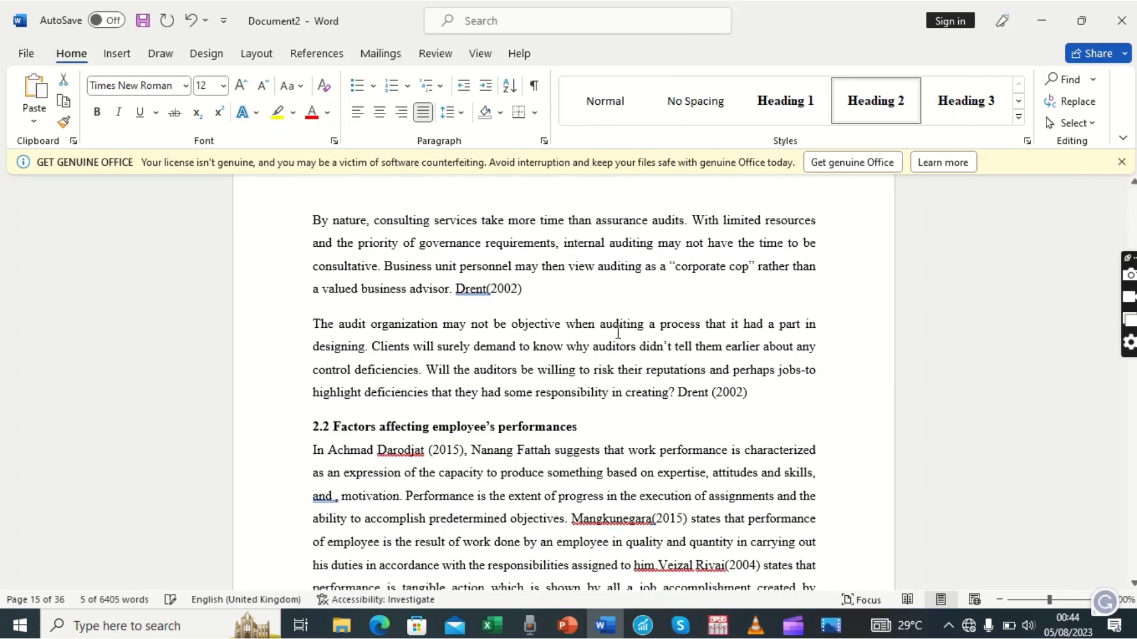
click(620, 370)
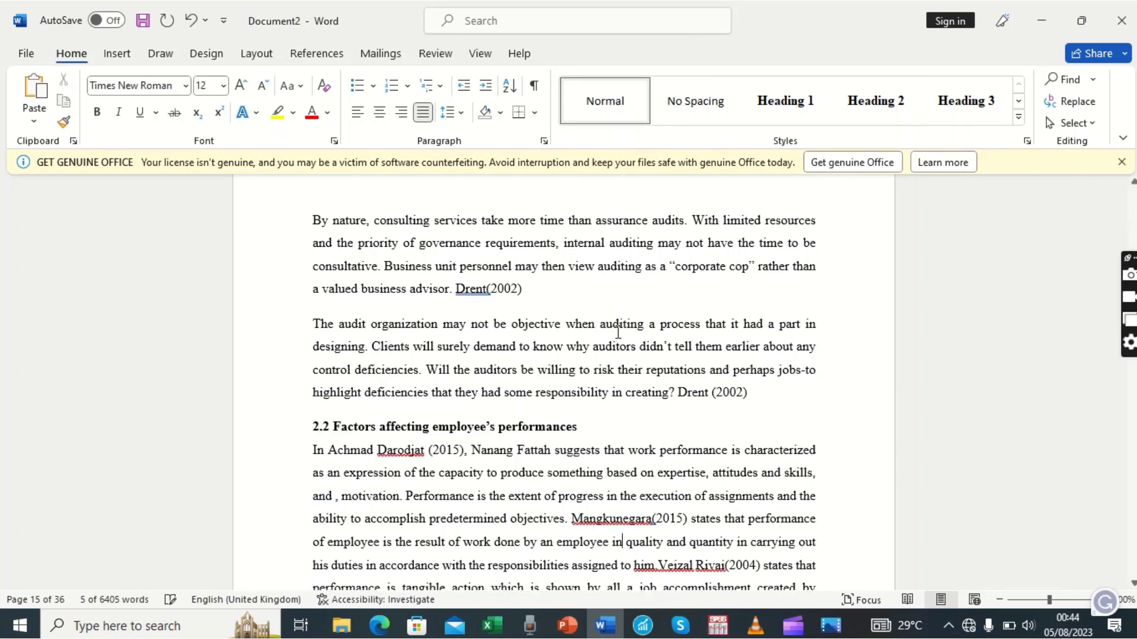
Apply the Heading 2 style to the "2.3 Relationship between internal auditing and employee performance in local government." heading
scroll(618, 332, down, 7)
scroll(617, 331, down, 6)
scroll(617, 332, down, 6)
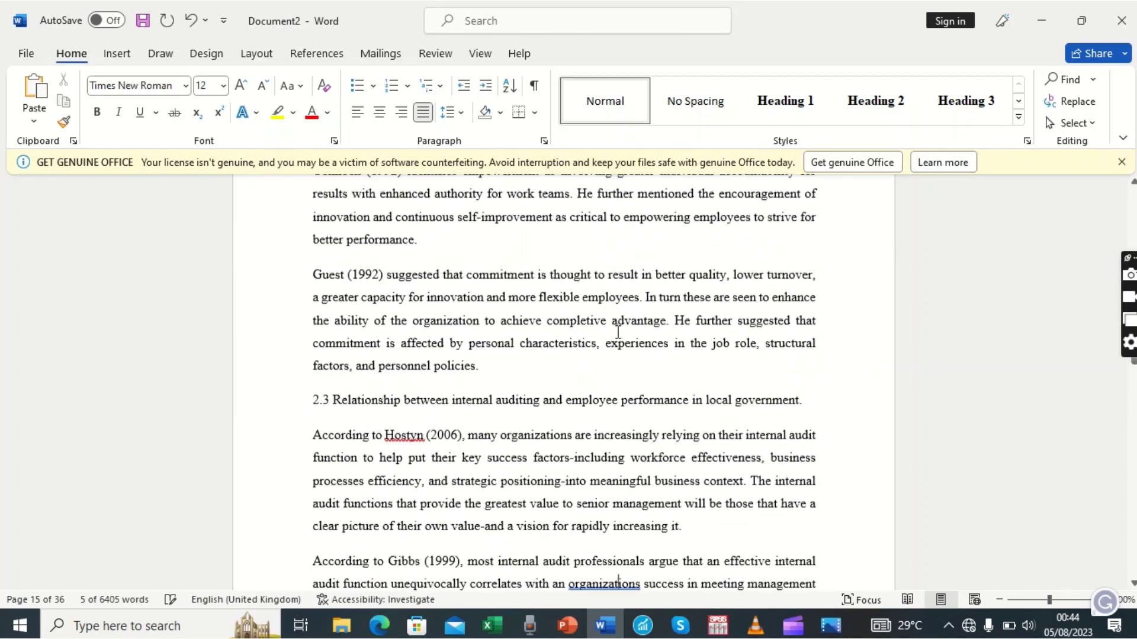
click(302, 364)
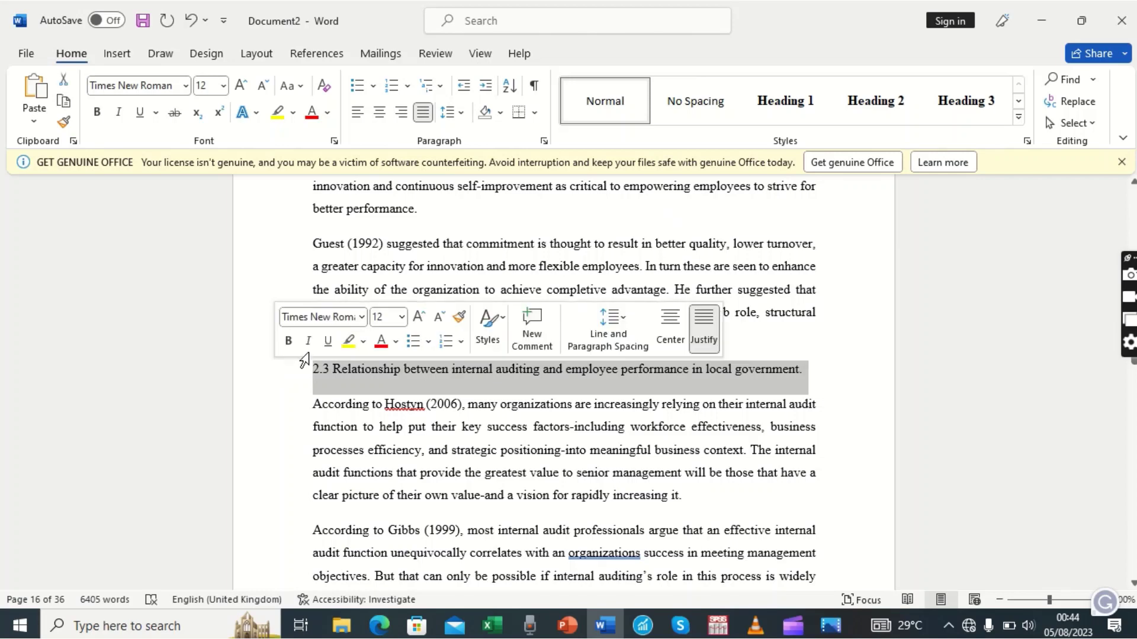
click(866, 102)
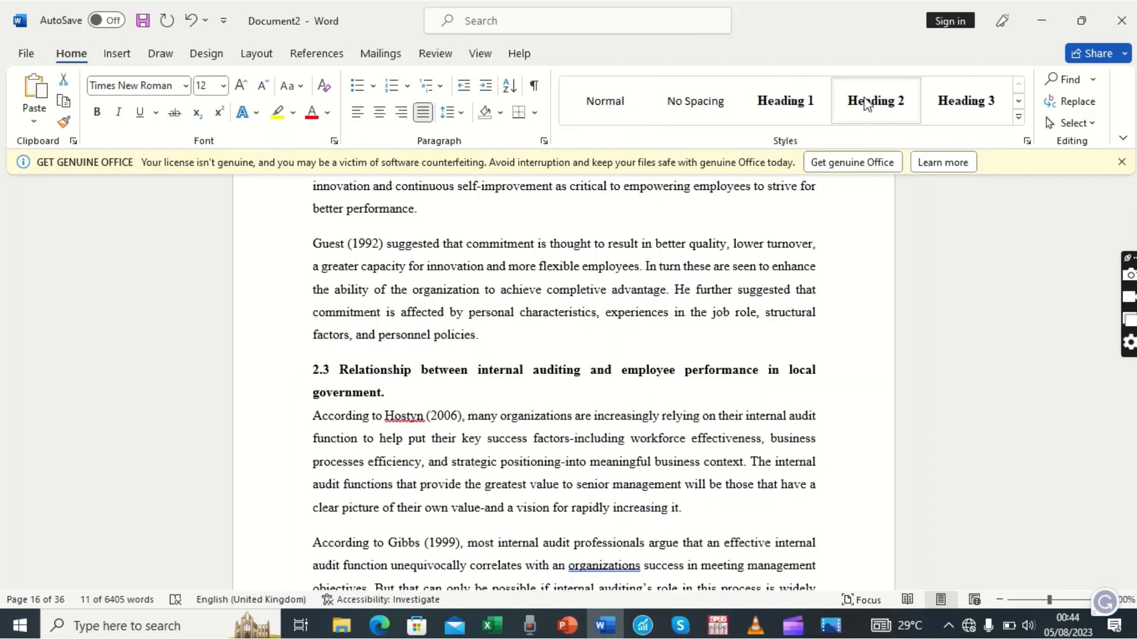
click(572, 447)
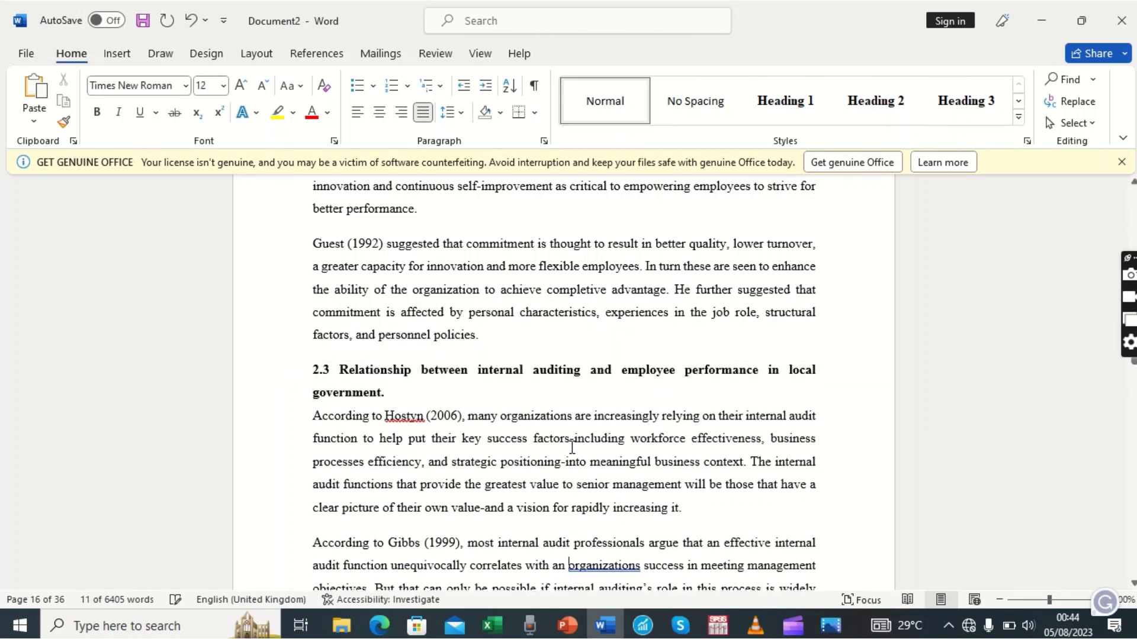
Apply the Heading 2 style to the "2.4 Conclusion" heading that closes chapter two
scroll(572, 447, down, 10)
scroll(572, 447, down, 8)
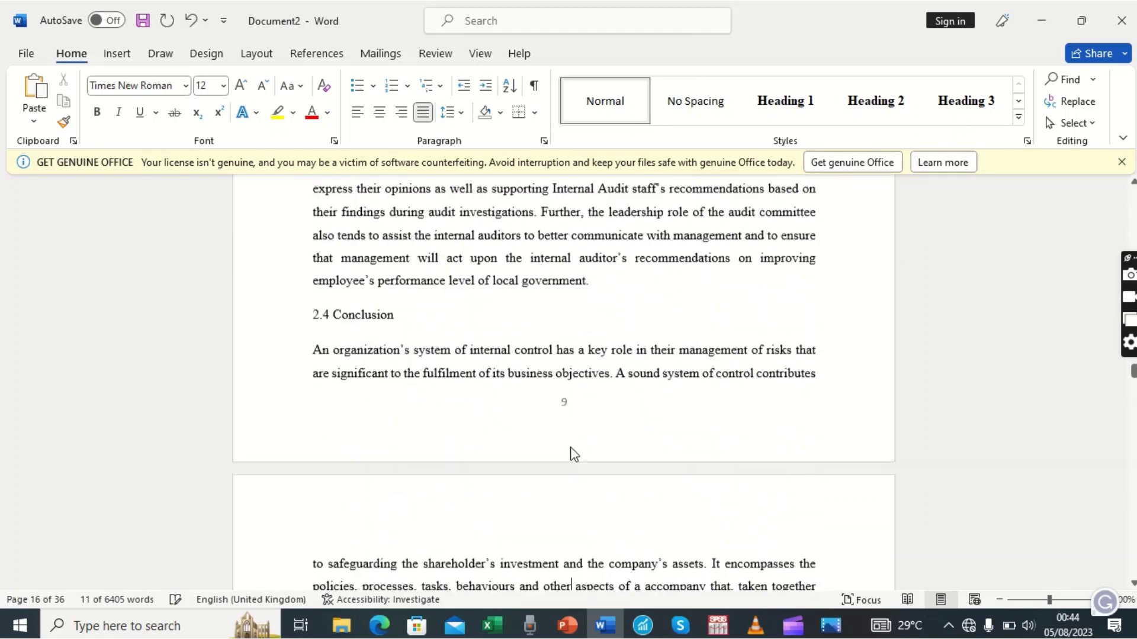
click(270, 316)
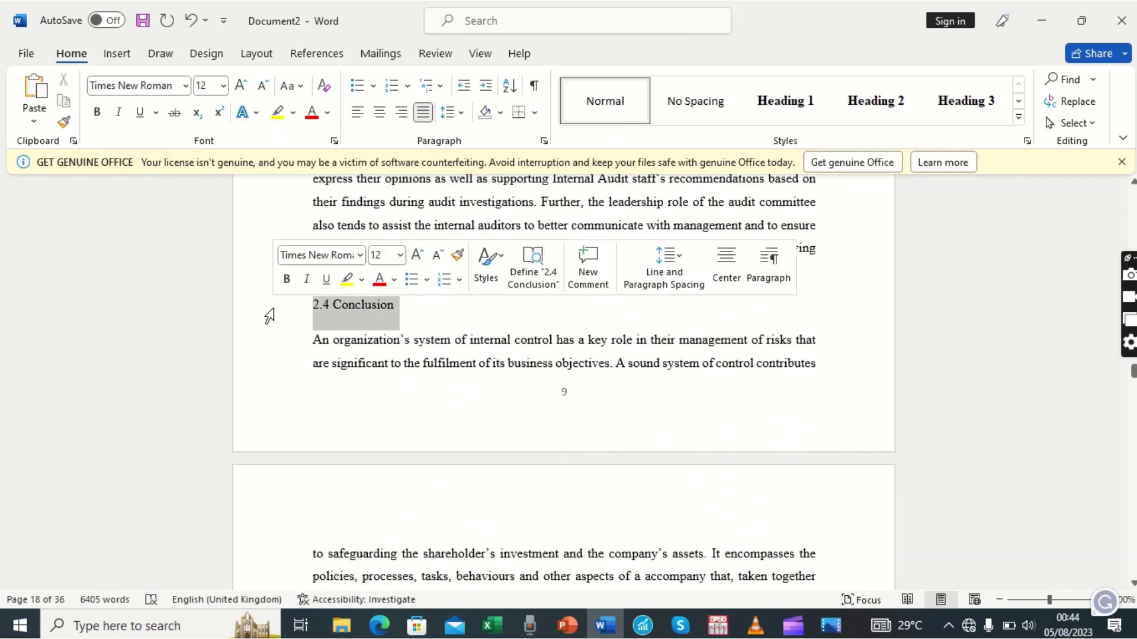
click(868, 102)
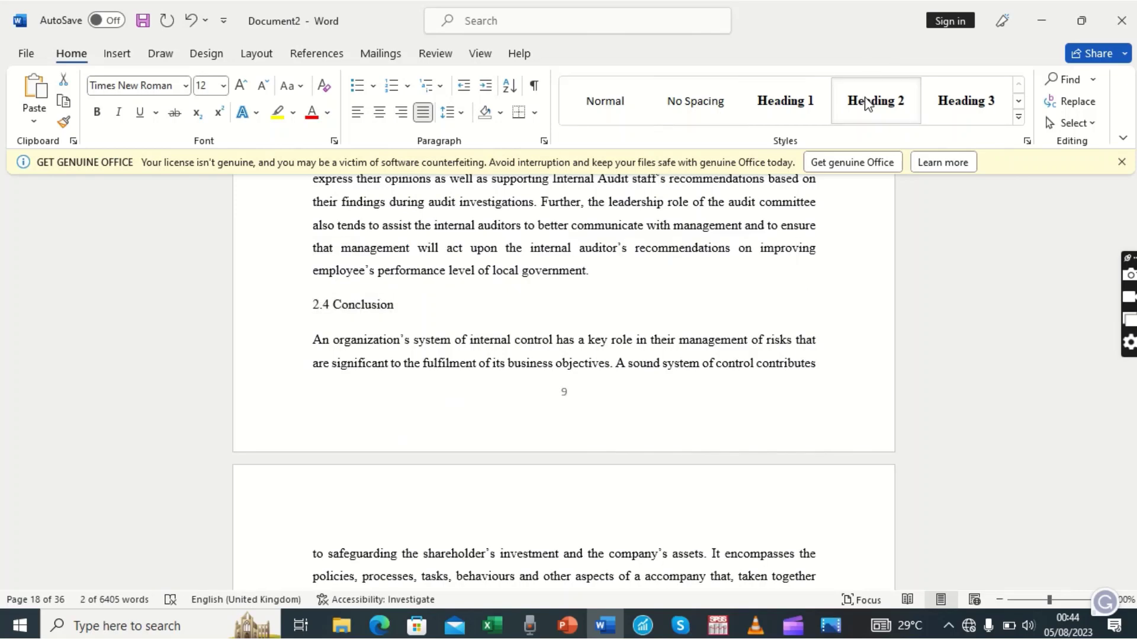
click(868, 102)
key(End)
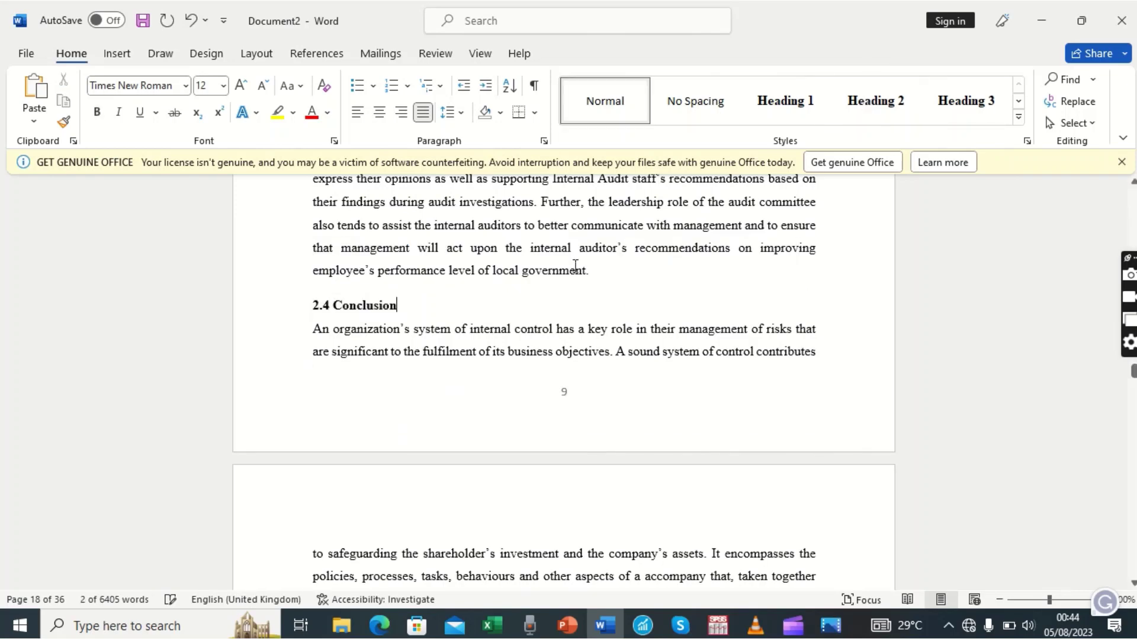
Apply the Heading 1 style to the "CHAPTER THREE" and "METHODOLOGY" title lines
key(Down)
key(Down)
key(Down)
key(Down)
key(Down)
key(Down)
key(Down)
key(Down)
key(Down)
key(Down)
key(Down)
key(Down)
key(Down)
key(Down)
key(Down)
key(Down)
key(Down)
key(Down)
key(Down)
key(Down)
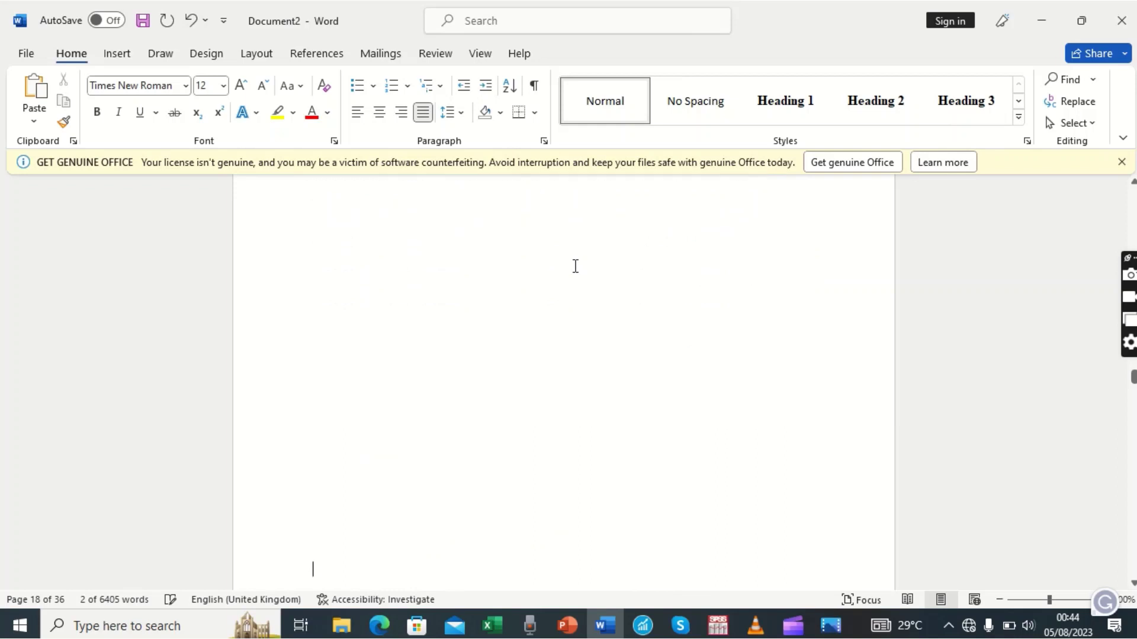
key(Down)
key(Down)
key(Down)
key(Down)
key(Down)
key(Down)
key(Down)
key(Down)
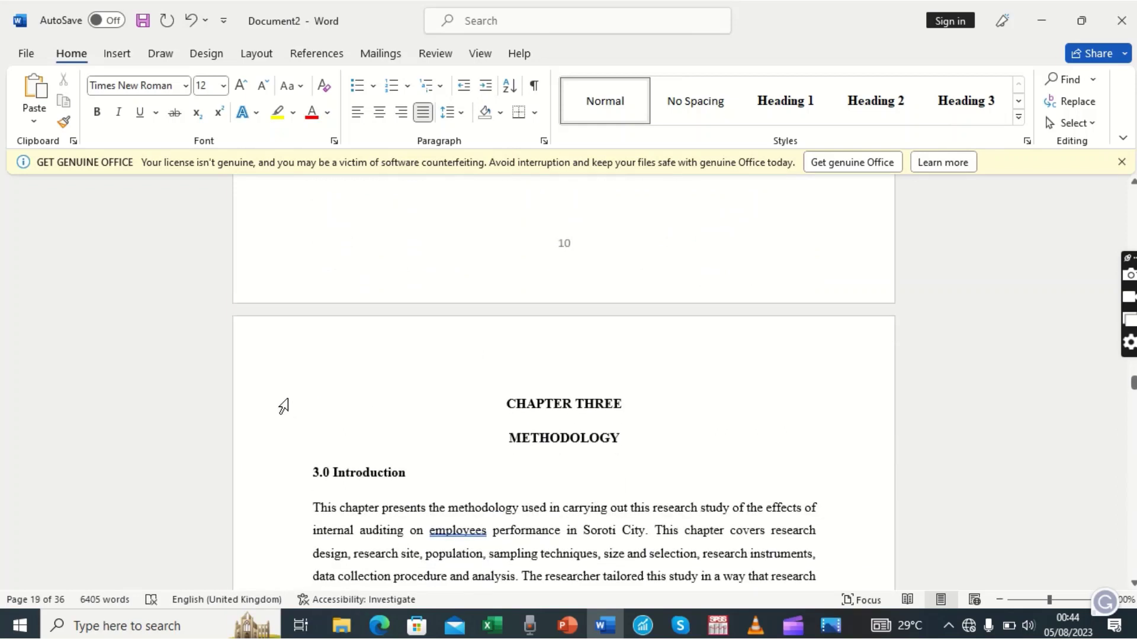
drag(282, 406, 287, 446)
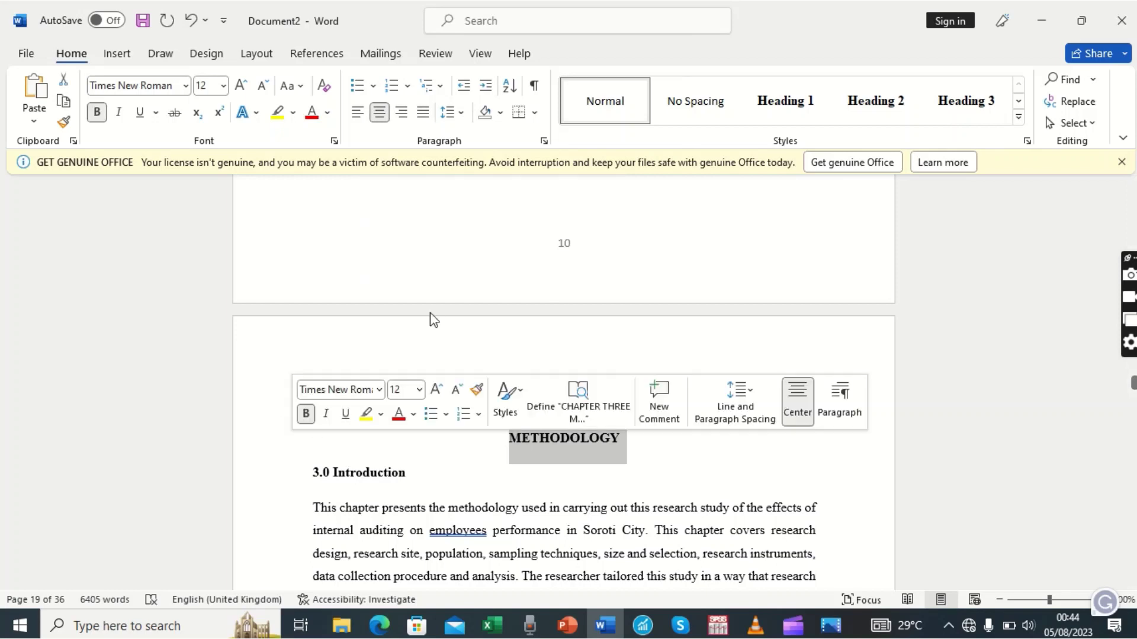
click(785, 100)
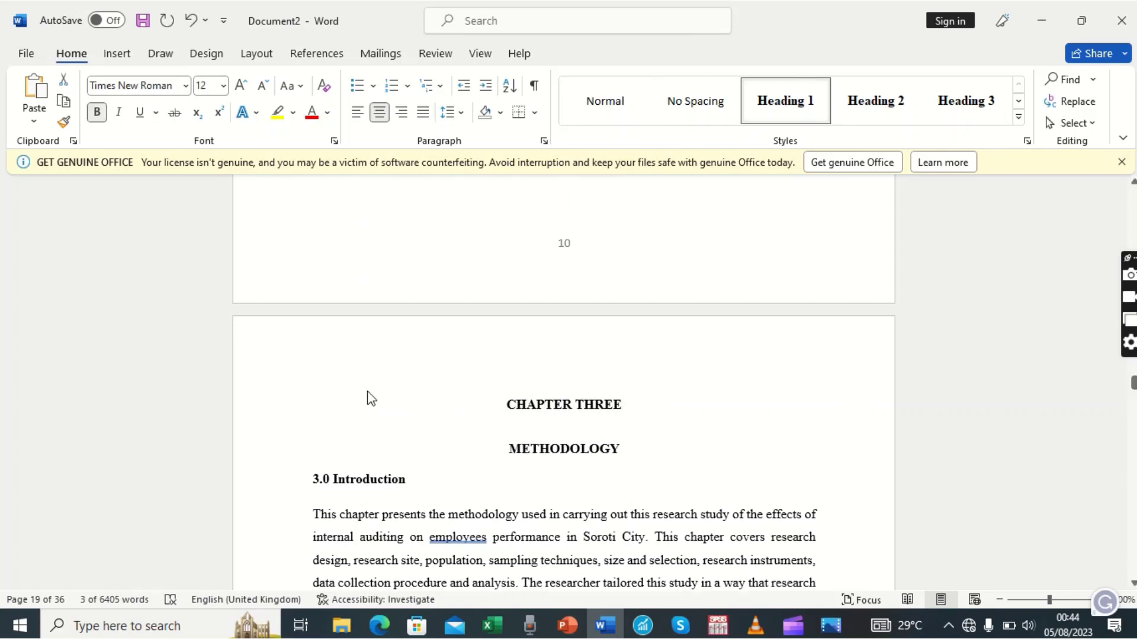
Apply the Heading 2 style to the "3.0 Introduction" heading in chapter three
click(254, 481)
click(880, 95)
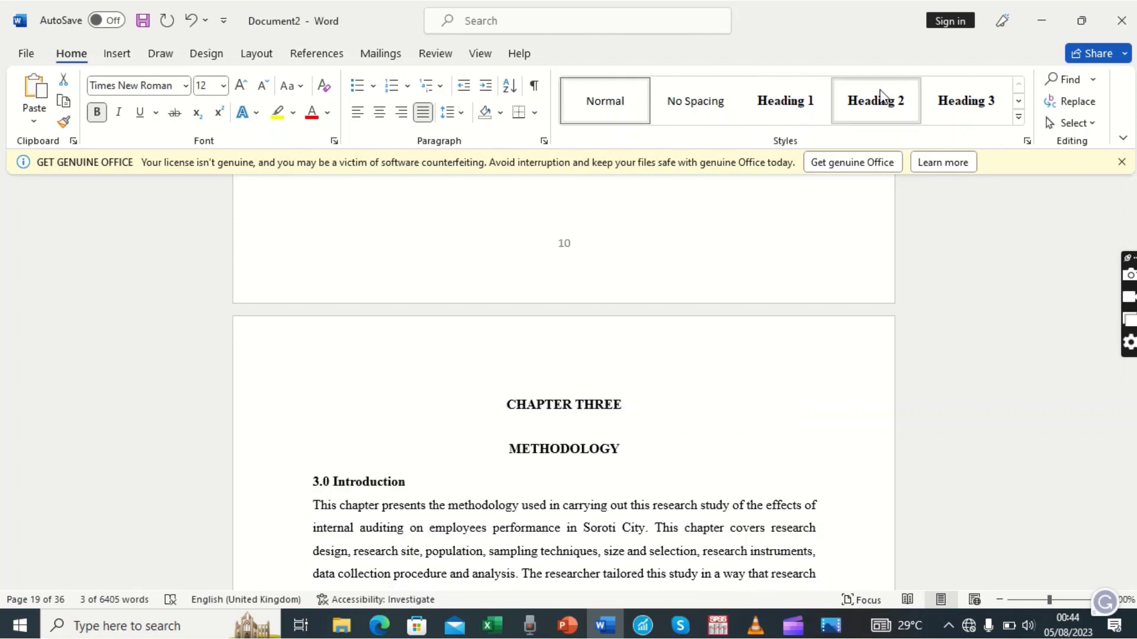
click(626, 492)
Apply the Heading 2 style to the "3.1 Research Design" and "3.2 Study population" headings, undoing the accidental deletion of the 3.1 heading text
scroll(627, 492, down, 5)
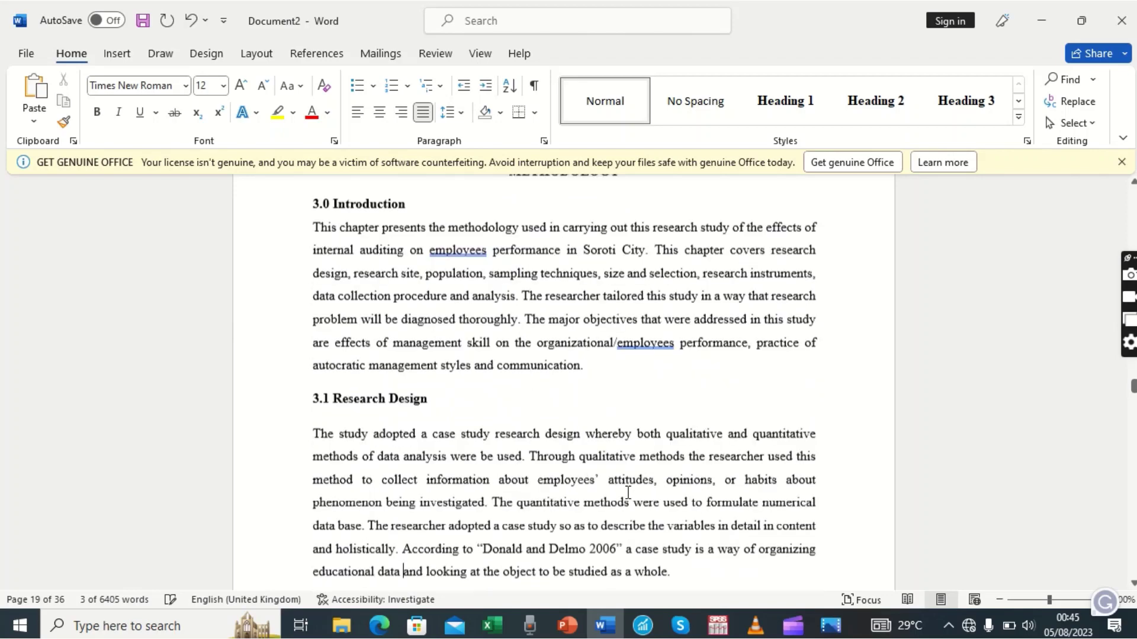
click(271, 325)
key(BackSpace)
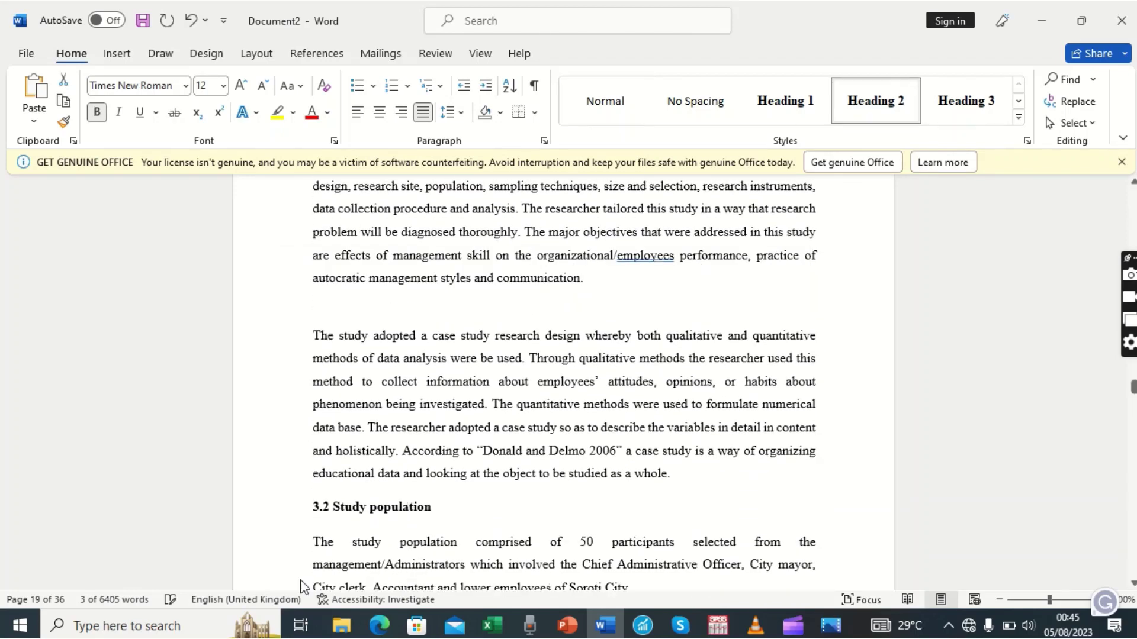
key(ctrl+z)
click(263, 511)
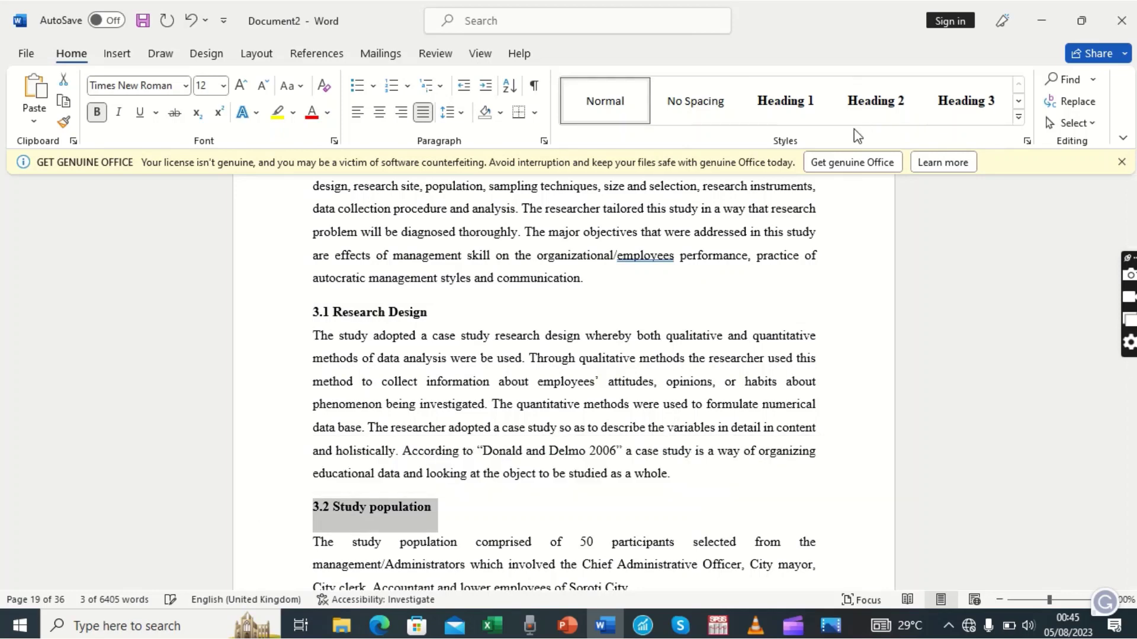
click(858, 105)
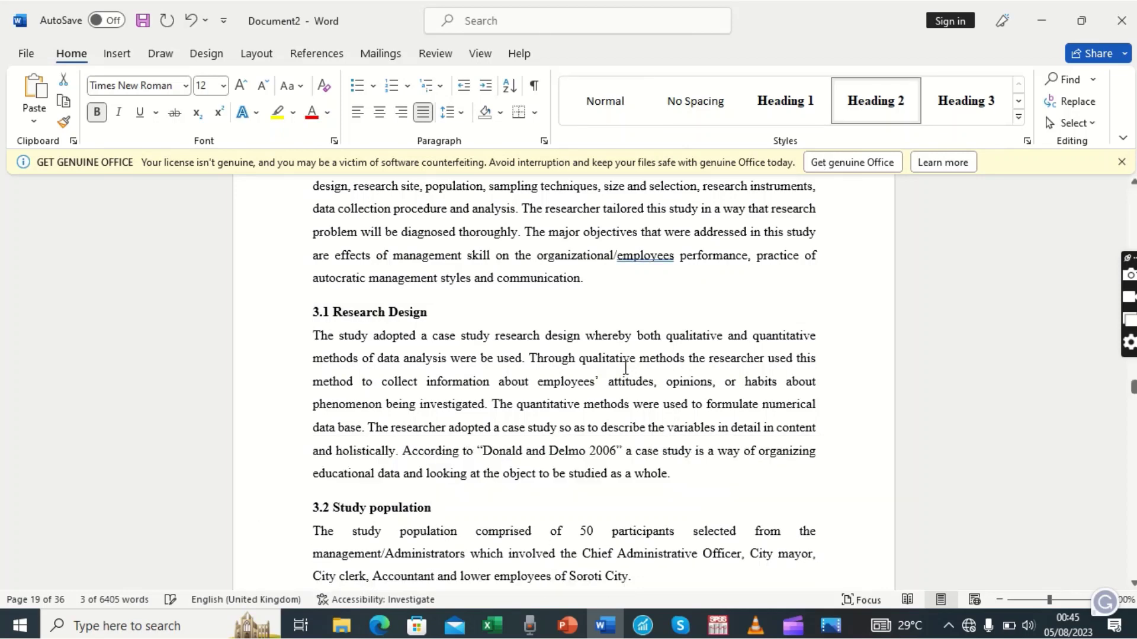
Select the "3.3 Population area" and "3.4 Sampling" headings together and apply the Heading 2 style to both
scroll(625, 367, down, 6)
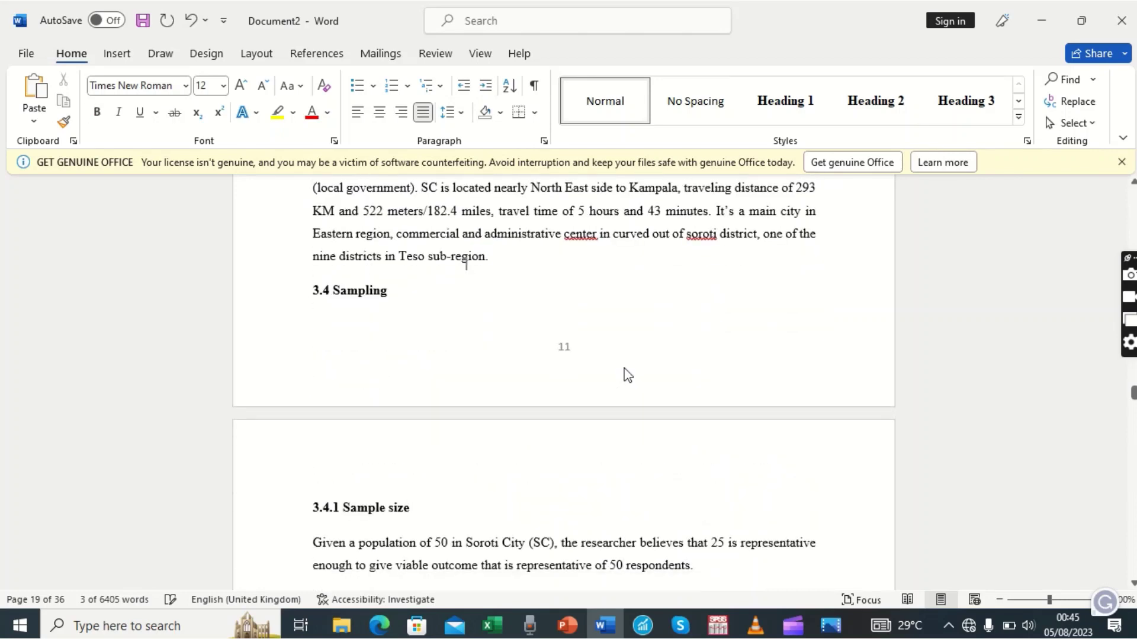
scroll(628, 376, up, 3)
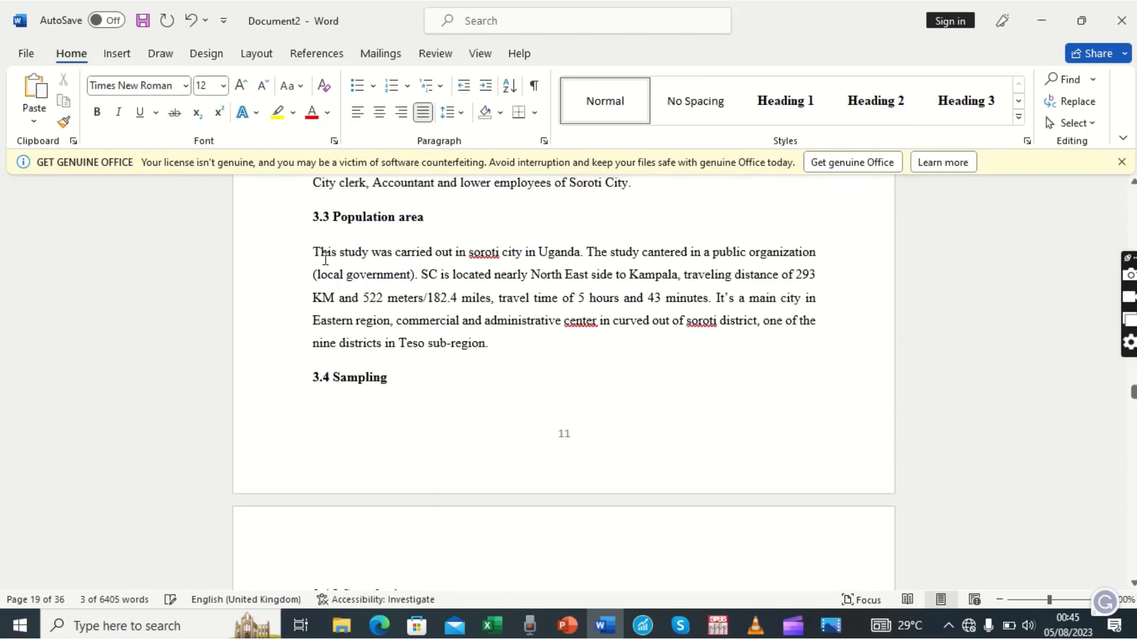
click(273, 222)
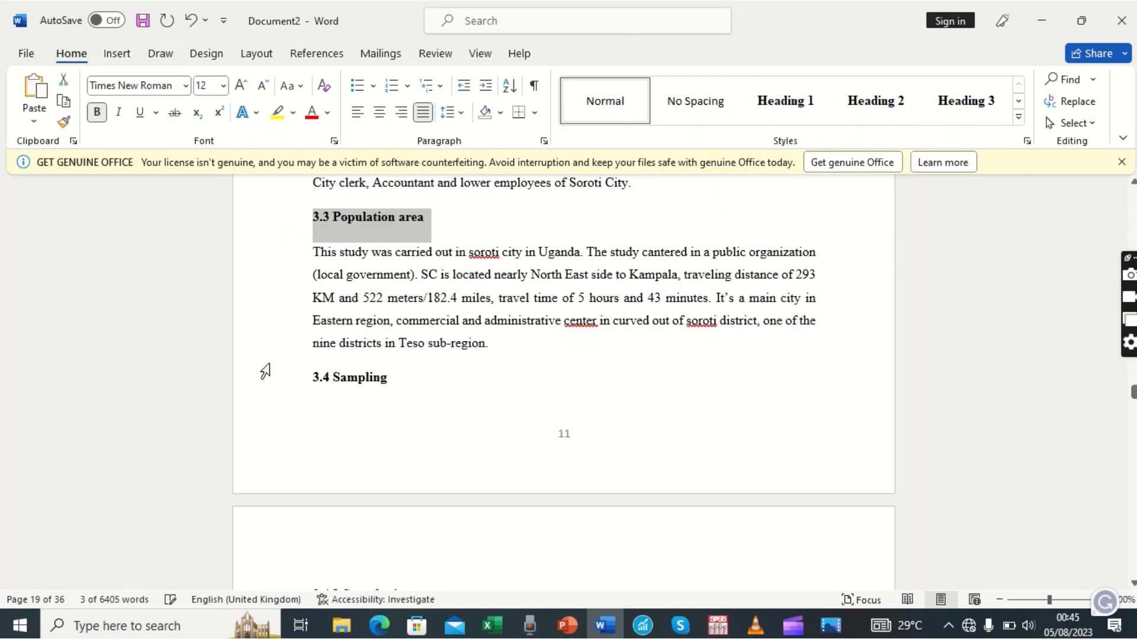
ctrl+click(263, 382)
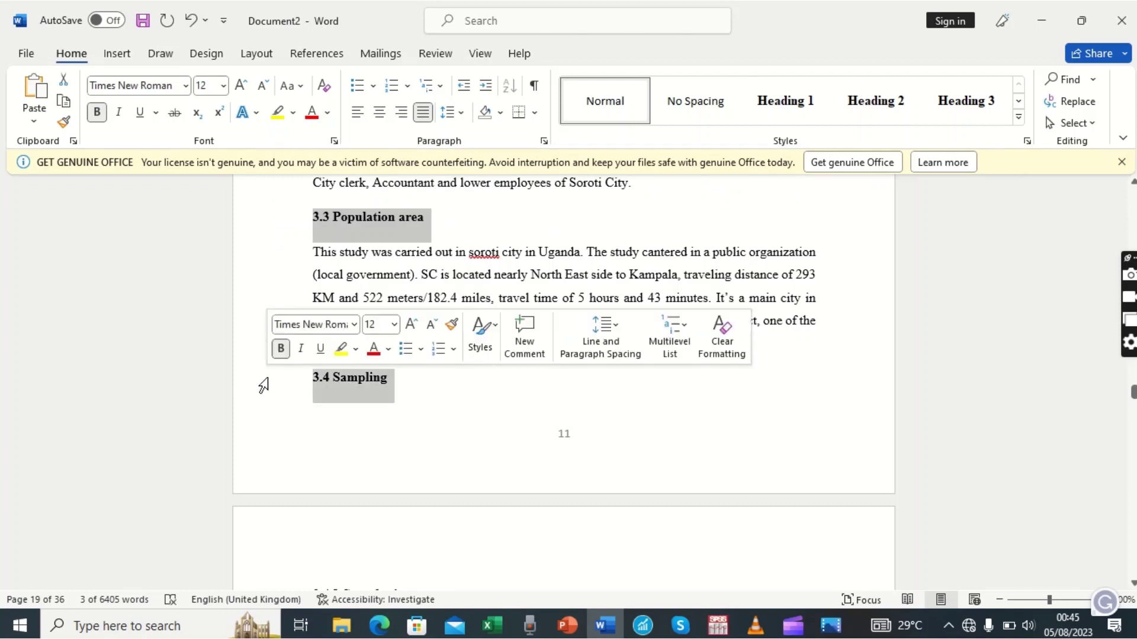
click(875, 113)
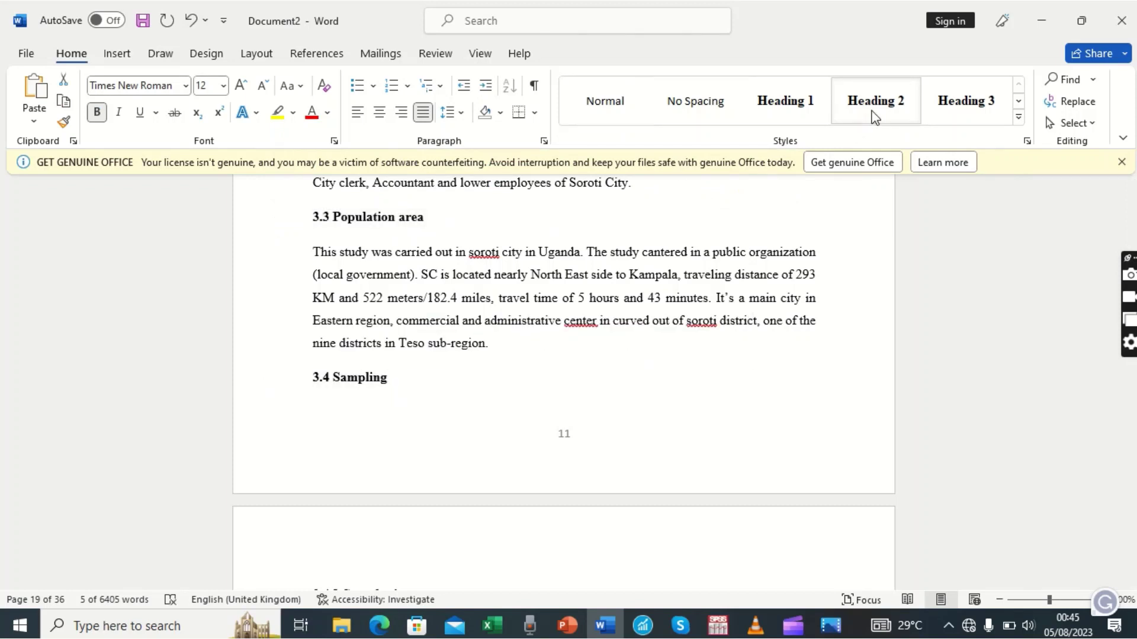
click(566, 263)
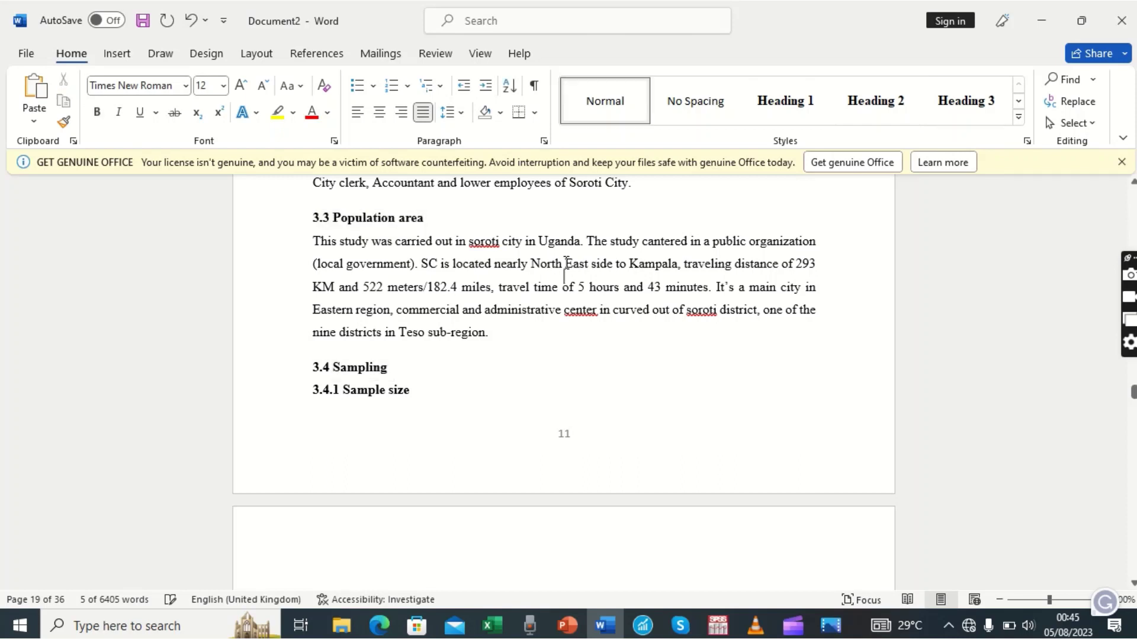
Apply the Heading 3 style to the "3.4.1 Sample size" subheading under "3.4 Sampling"
key(Down)
key(Down)
key(Down)
key(Down)
key(Down)
key(Down)
key(Down)
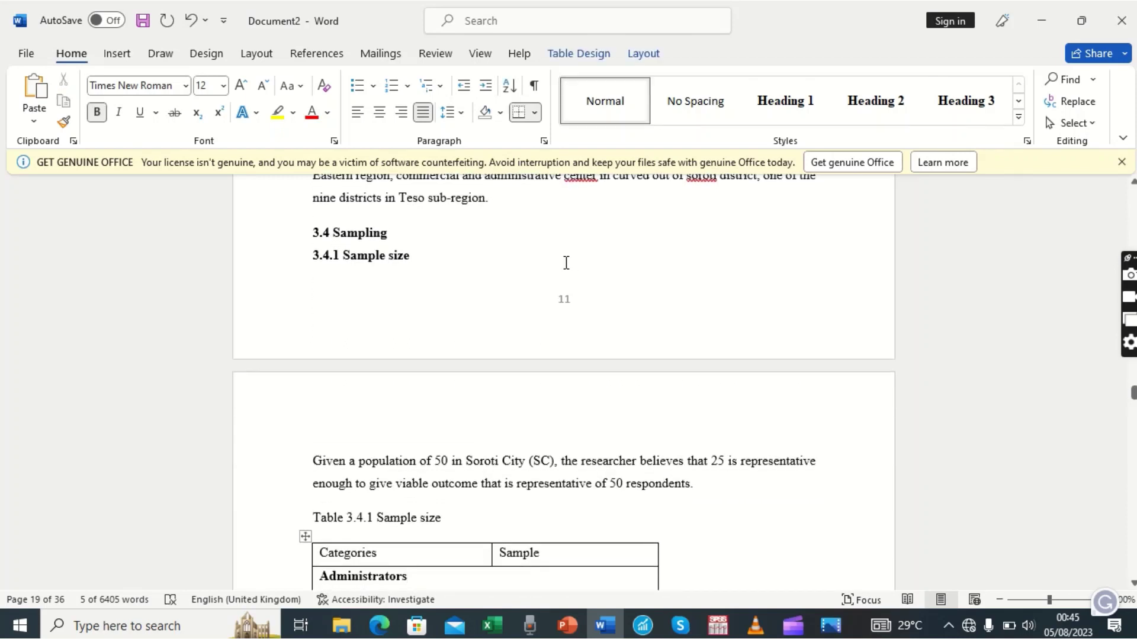
click(247, 263)
click(950, 95)
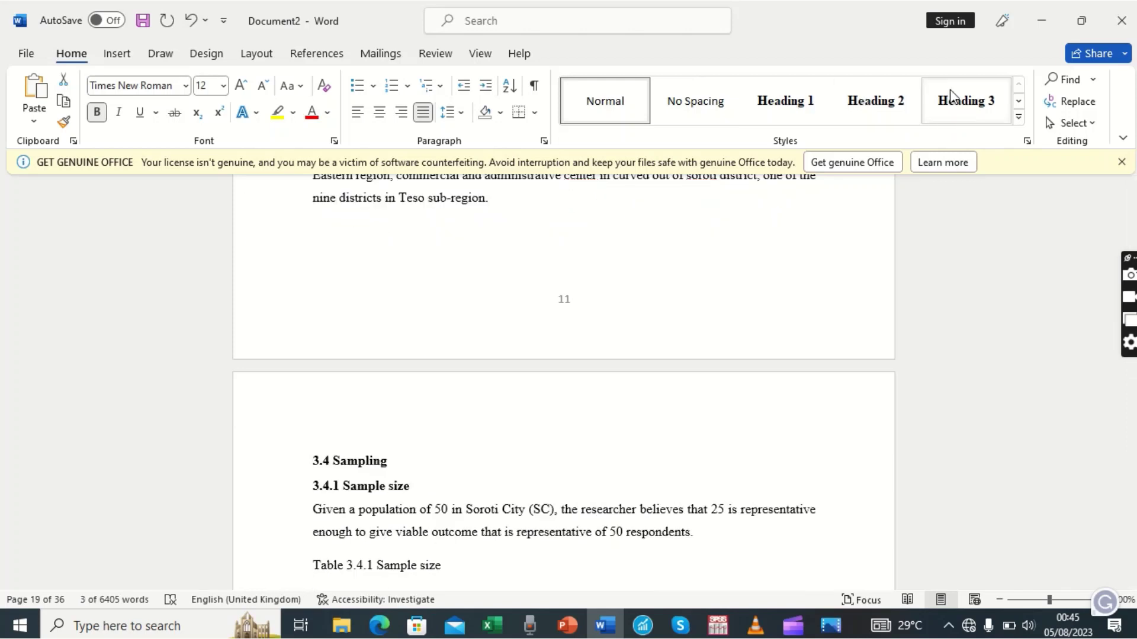
click(950, 95)
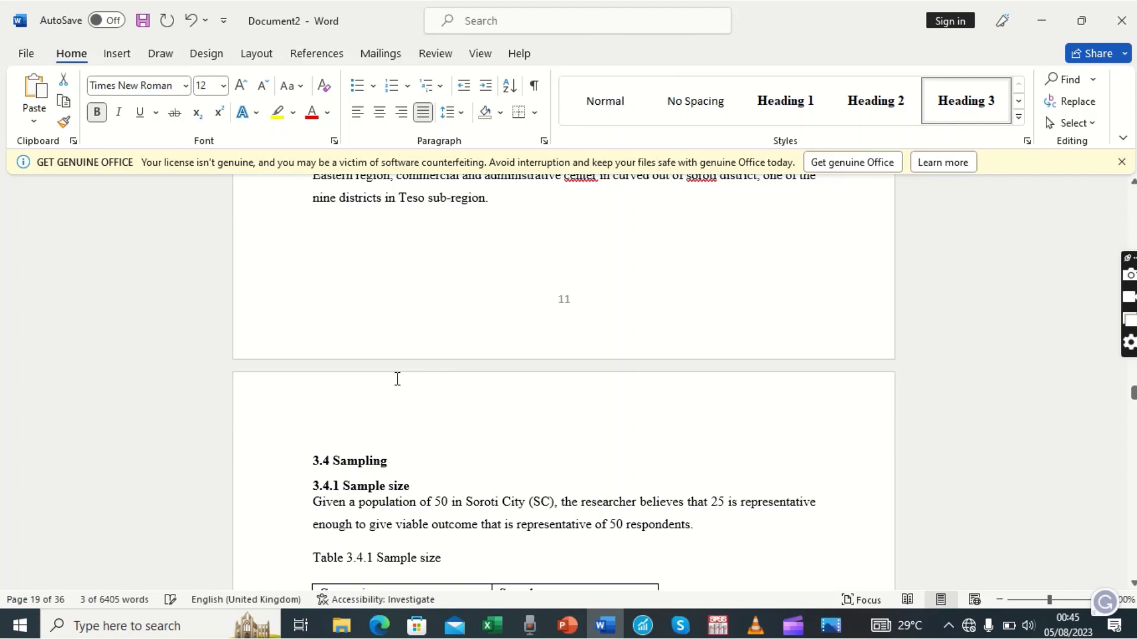
Insert the built-in Automatic Table 1 table of contents on the page beneath the "TABLE OF CONTENT" title
click(436, 281)
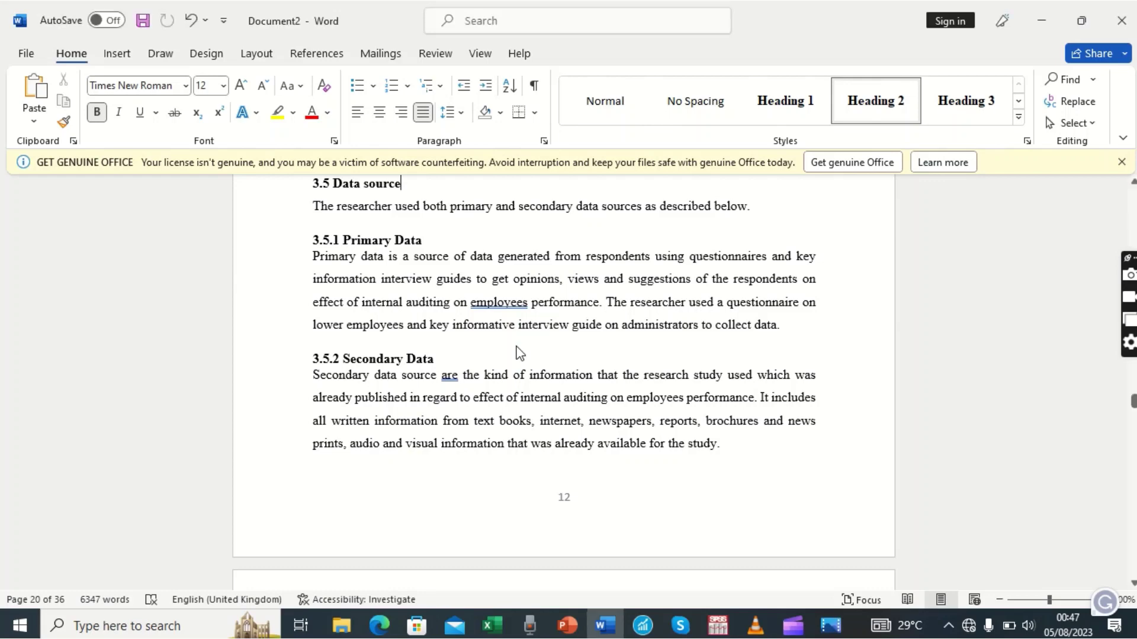
scroll(520, 353, up, 10)
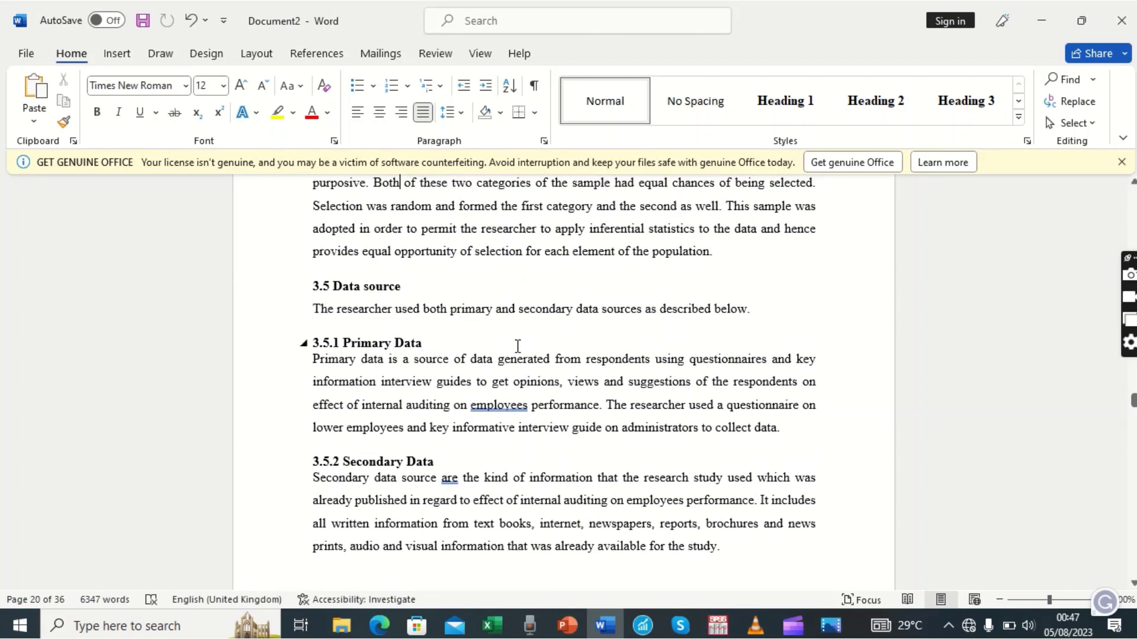
scroll(520, 354, up, 15)
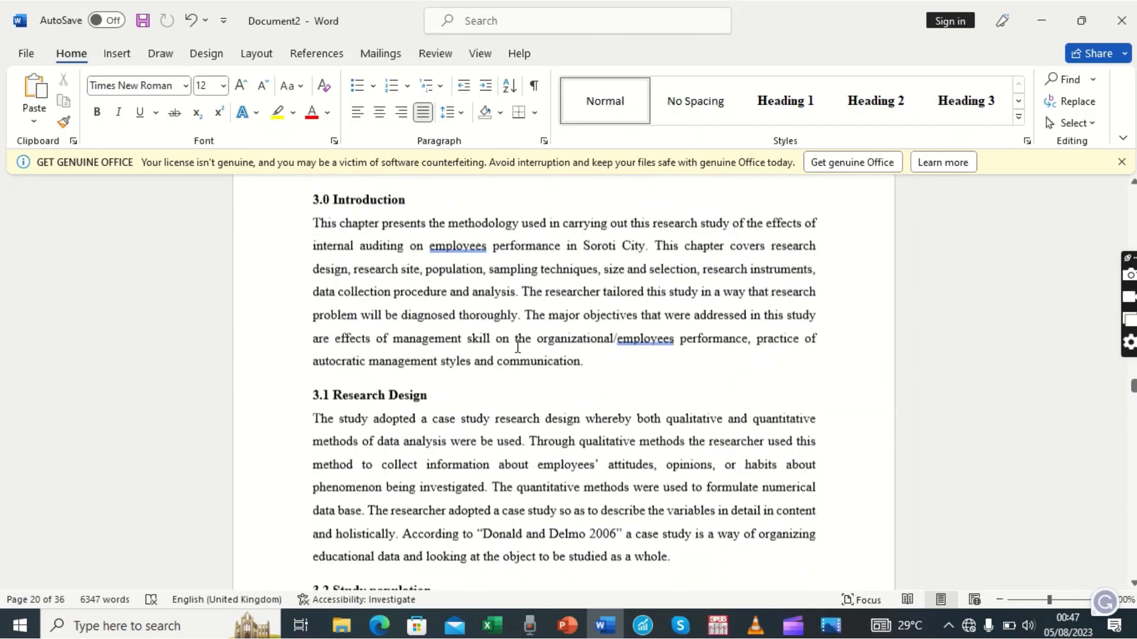
scroll(517, 346, up, 12)
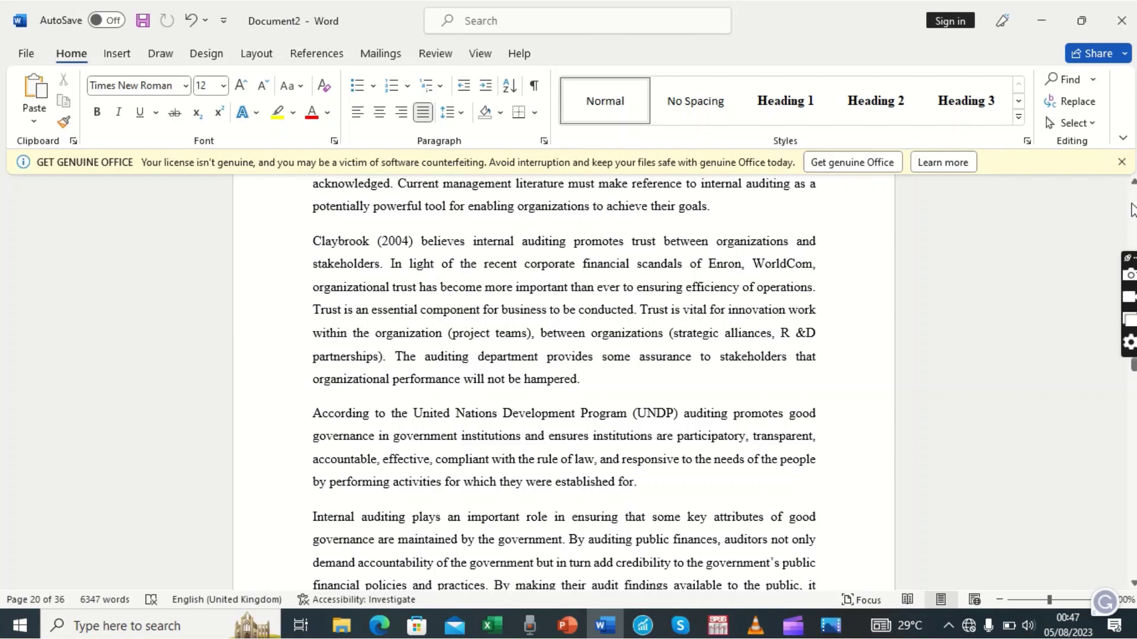
scroll(1131, 210, up, 15)
scroll(1131, 210, up, 15)
scroll(1131, 210, up, 5)
scroll(1131, 210, up, 5)
click(529, 269)
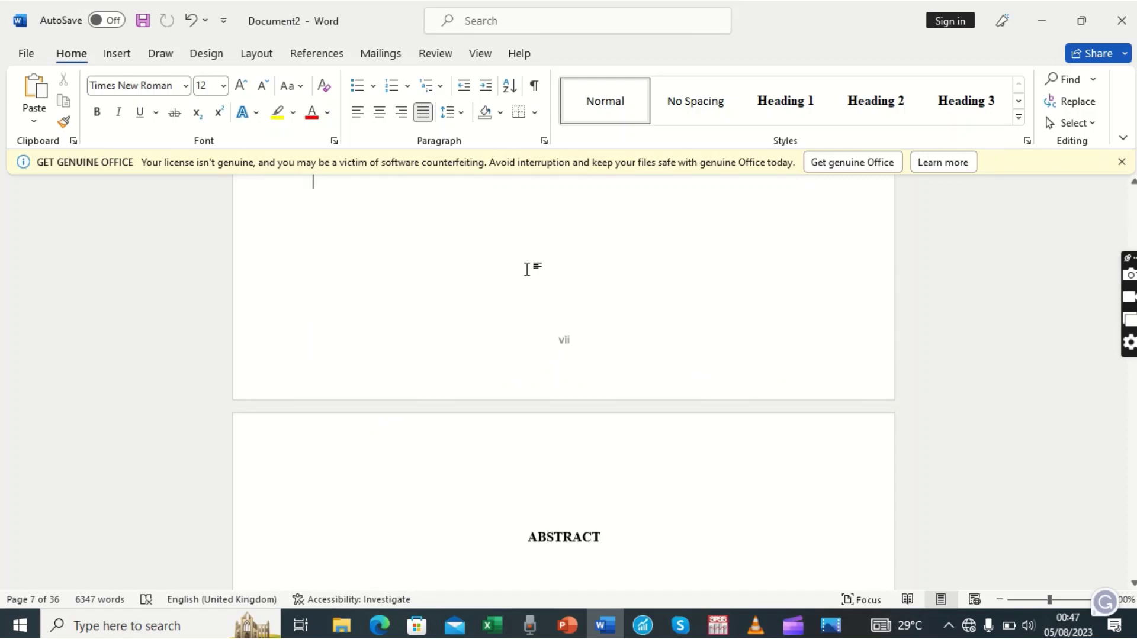
scroll(528, 269, up, 4)
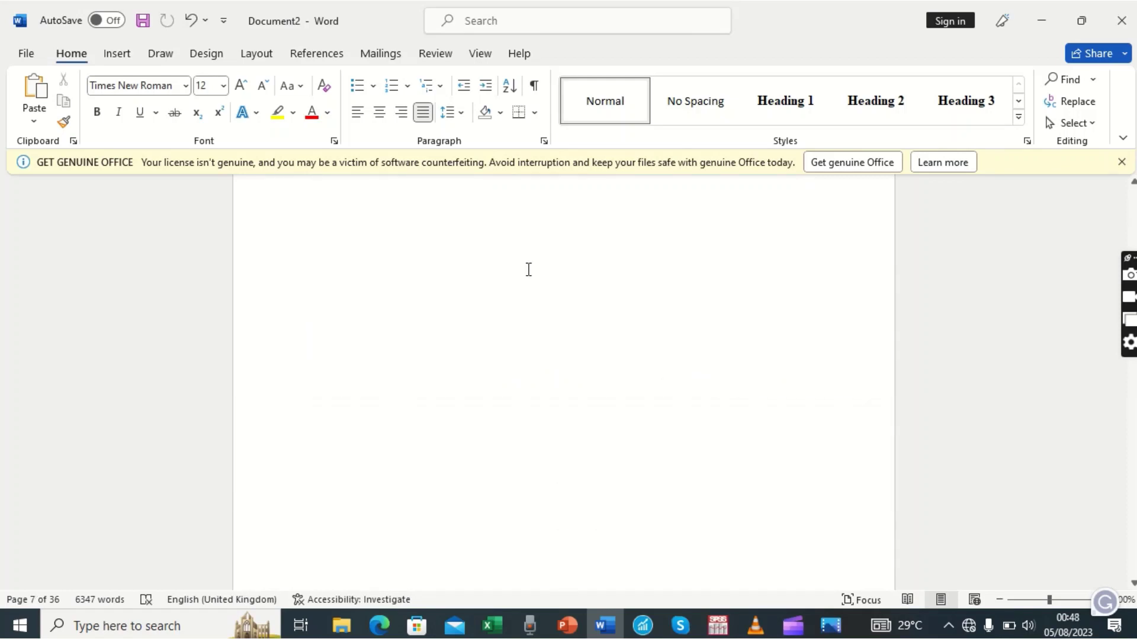
scroll(528, 269, up, 7)
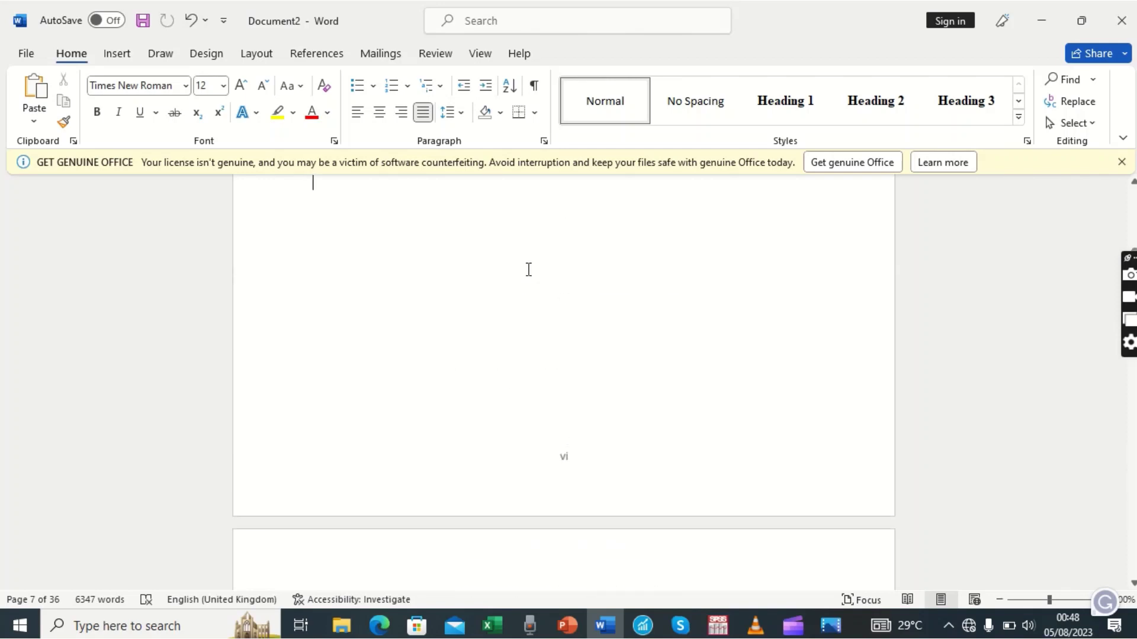
scroll(528, 269, up, 6)
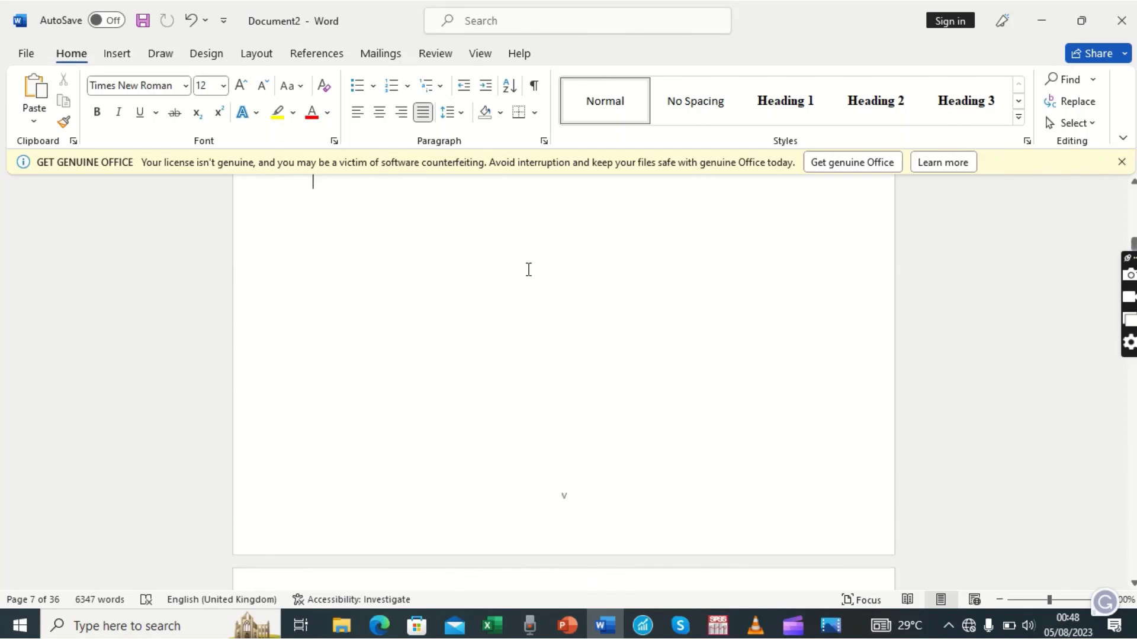
scroll(529, 269, down, 7)
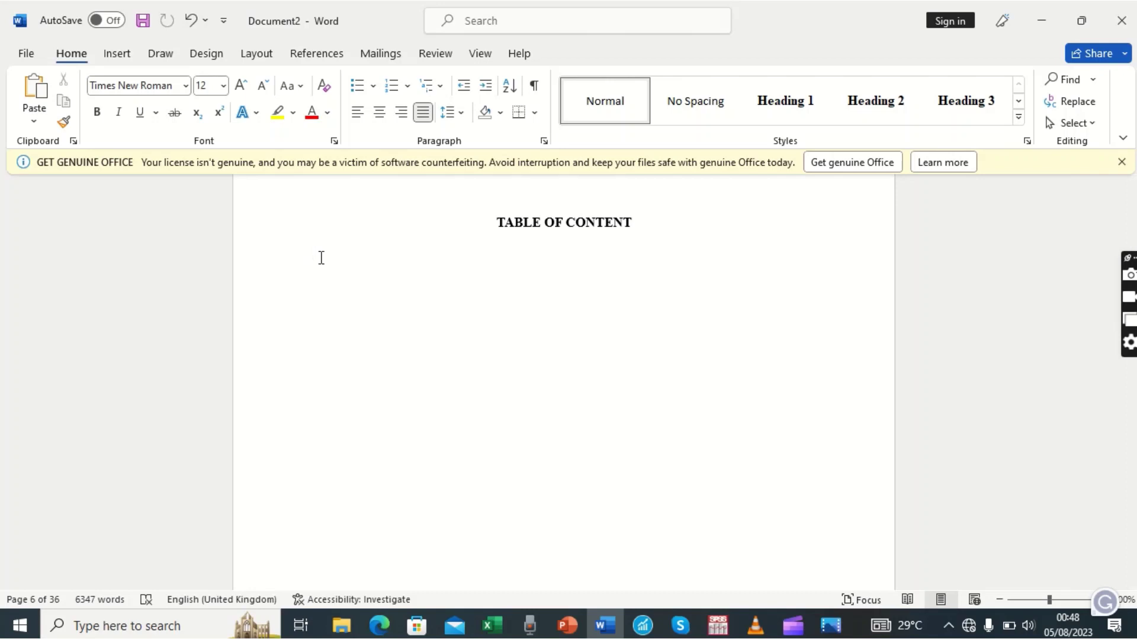
click(317, 54)
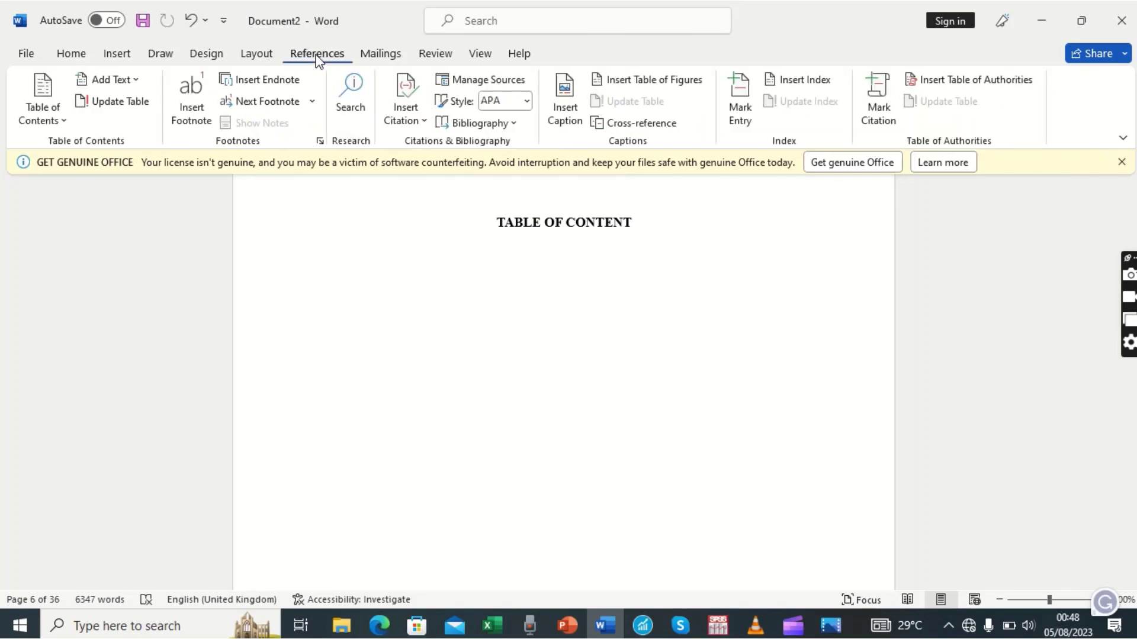
click(64, 124)
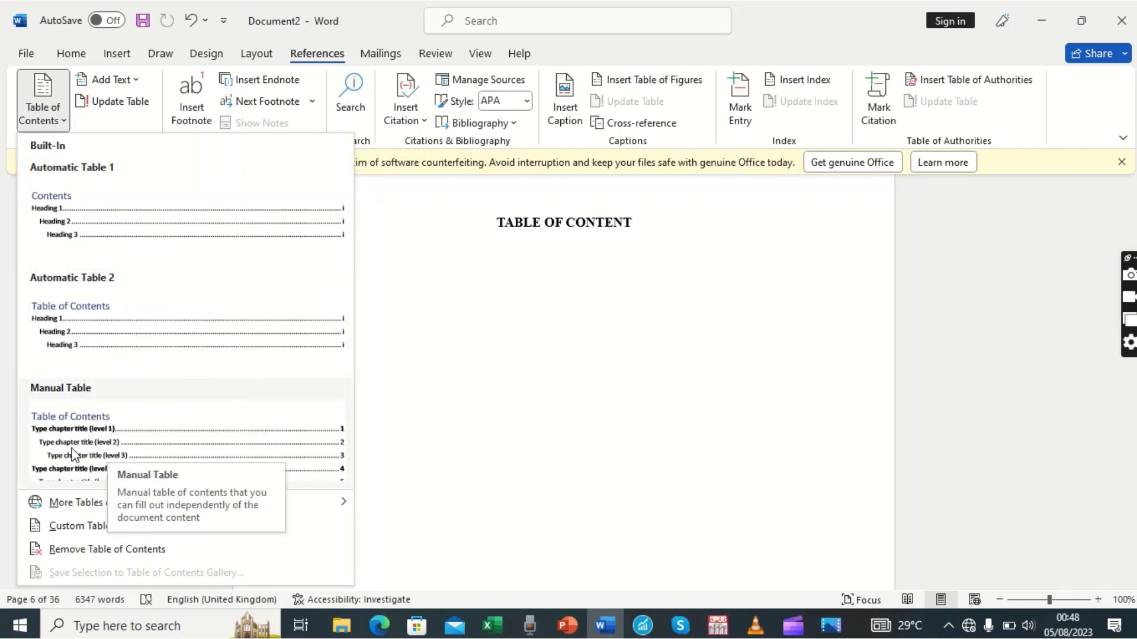
click(82, 222)
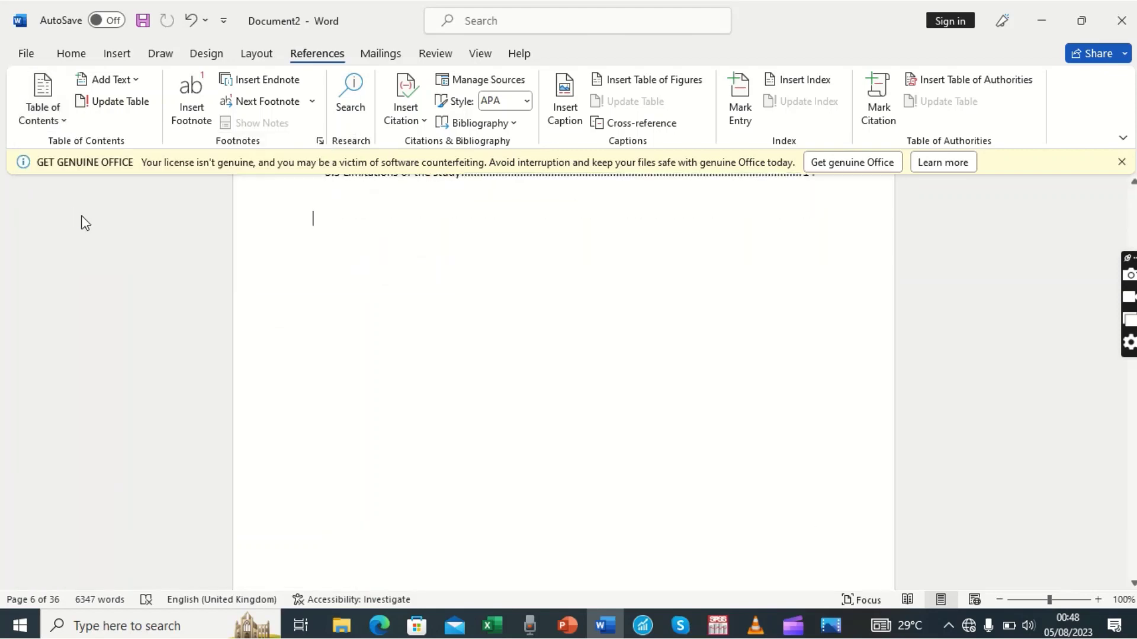
Review the inserted table of contents, checking its chapter and subheading entries, indentation levels and page numbers
scroll(77, 224, up, 5)
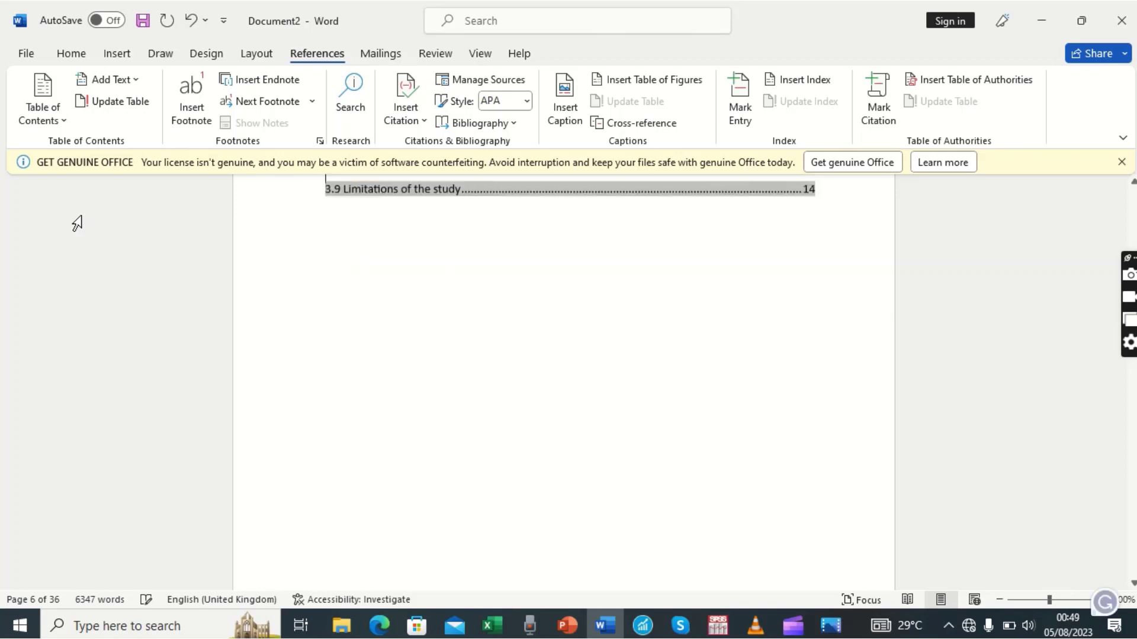
scroll(77, 223, up, 8)
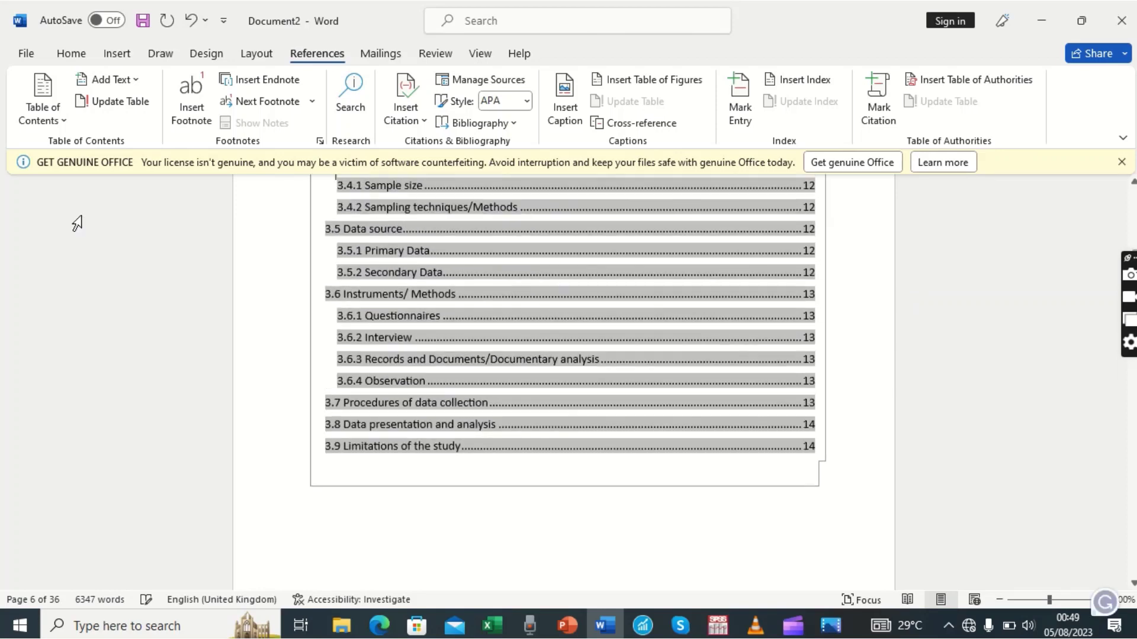
scroll(83, 223, up, 5)
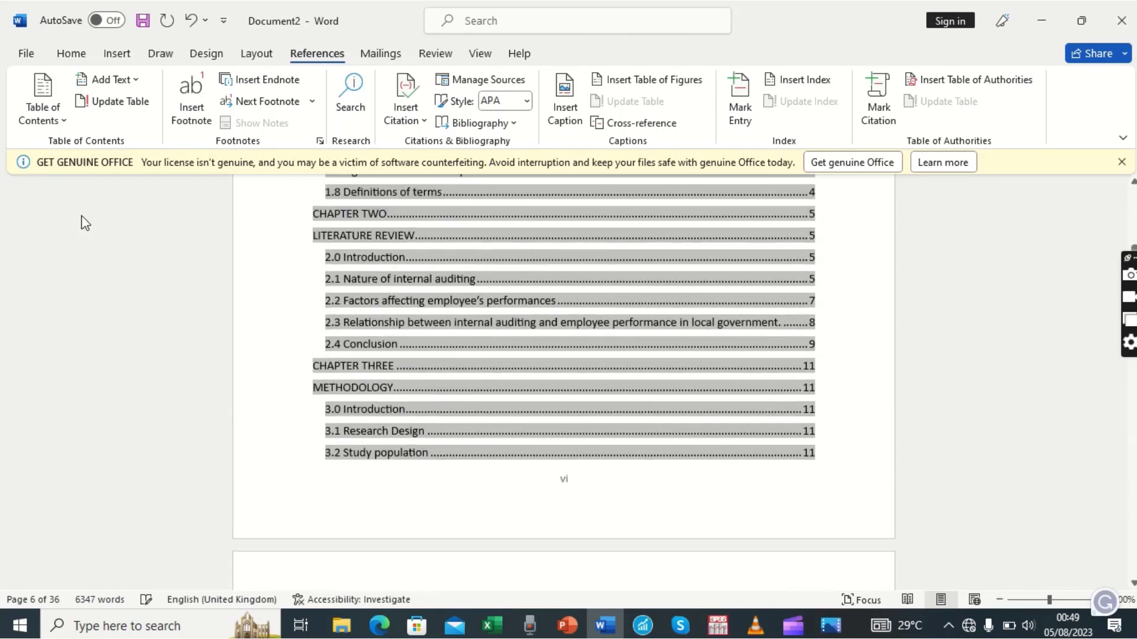
scroll(77, 223, up, 5)
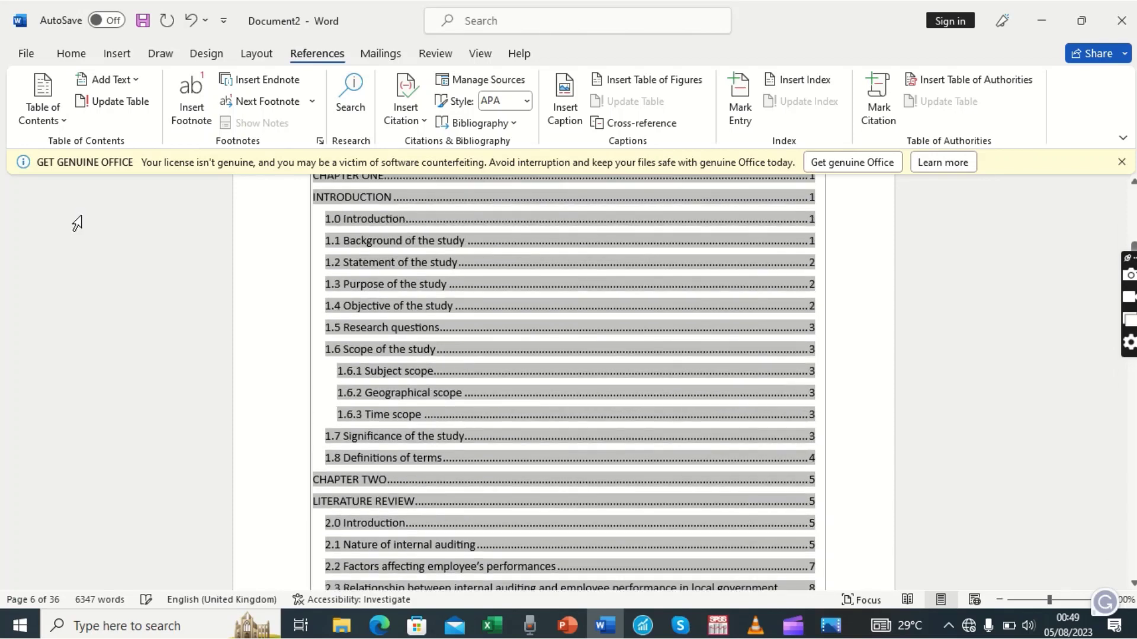
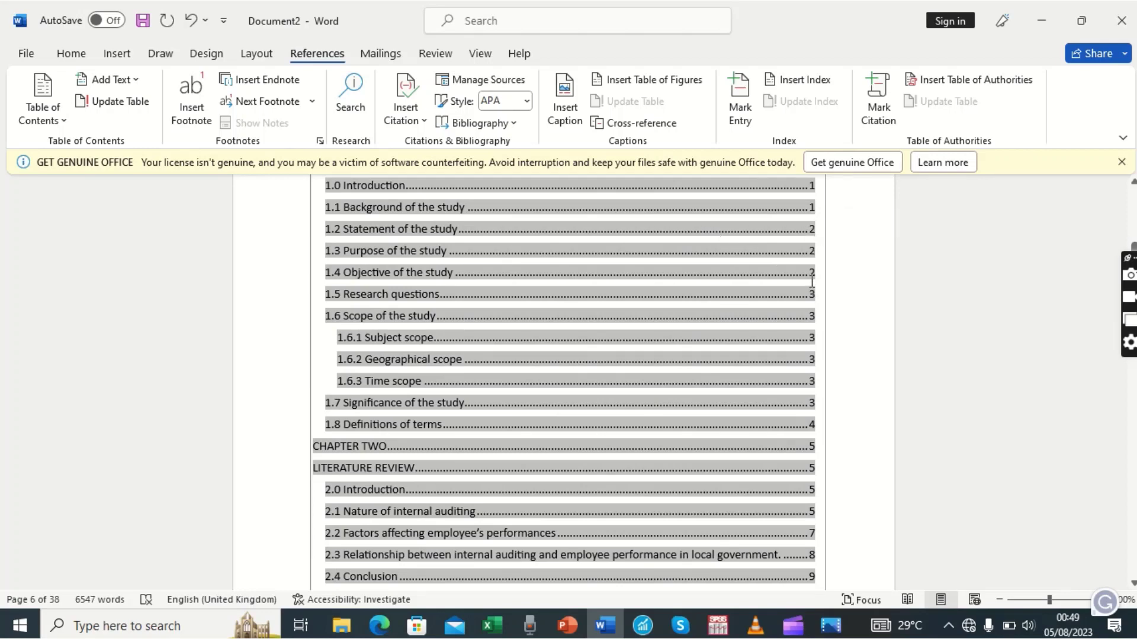
scroll(562, 368, down, 2)
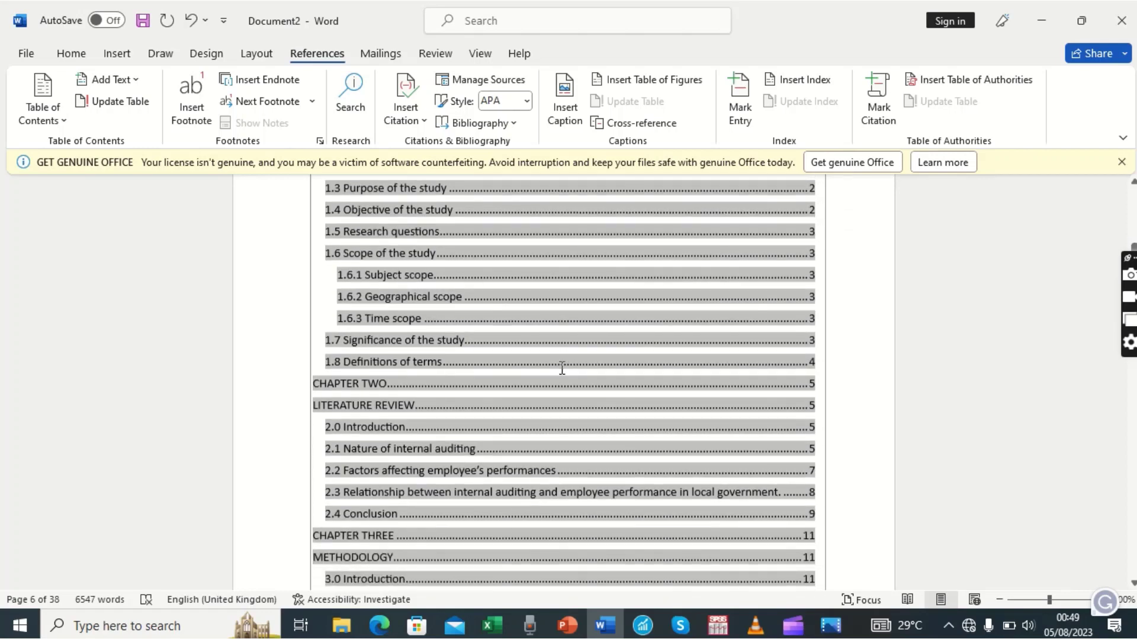
scroll(562, 368, down, 12)
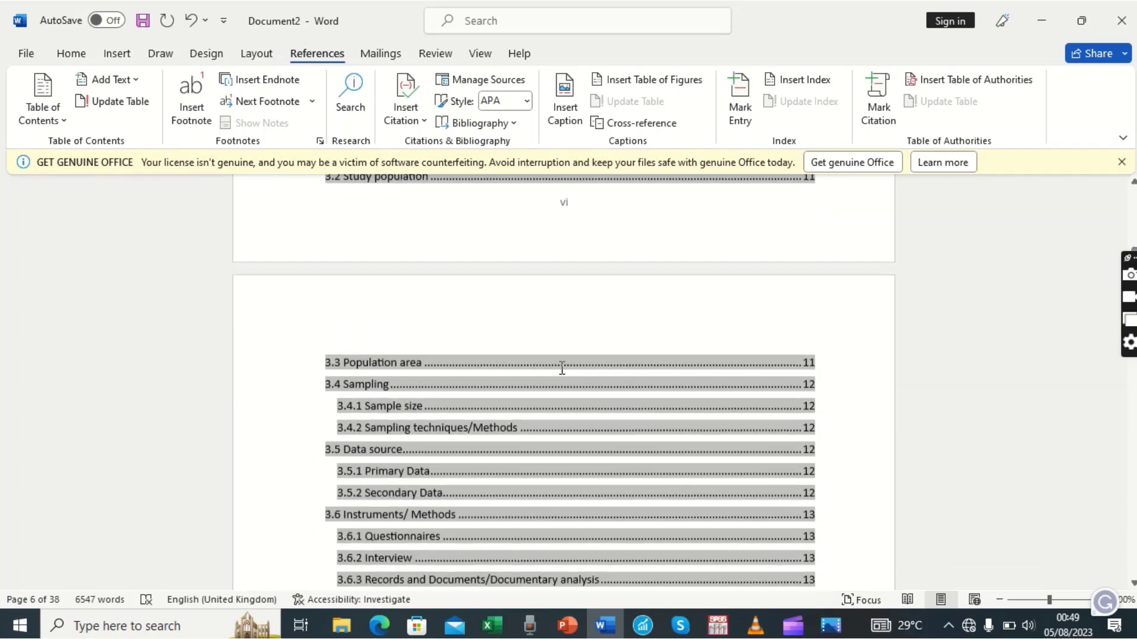
scroll(562, 368, up, 15)
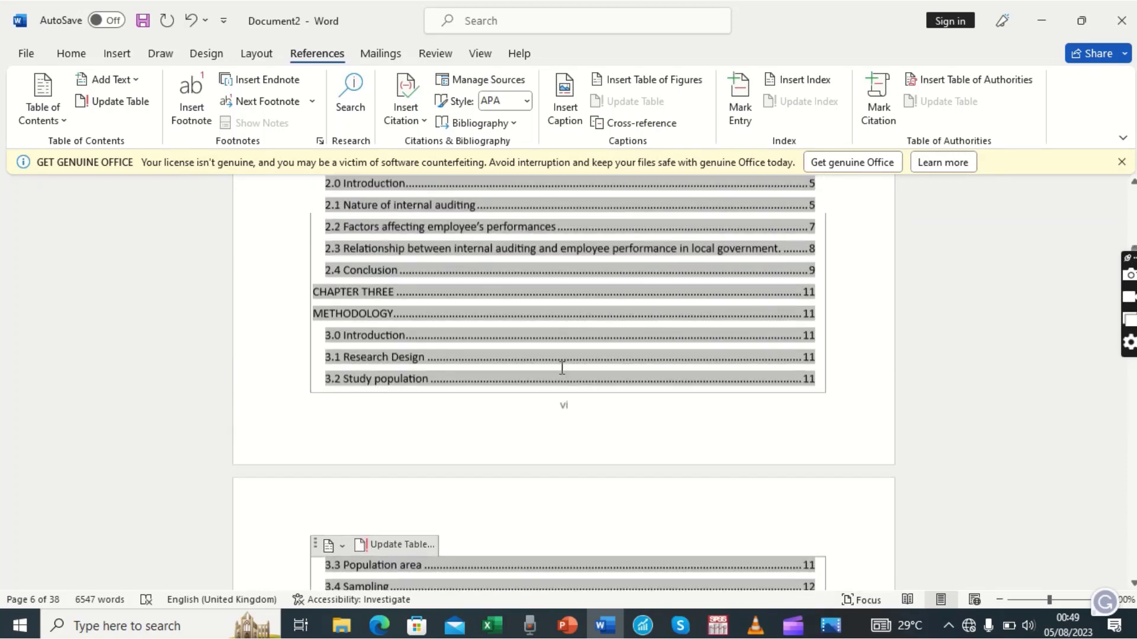
scroll(562, 368, up, 10)
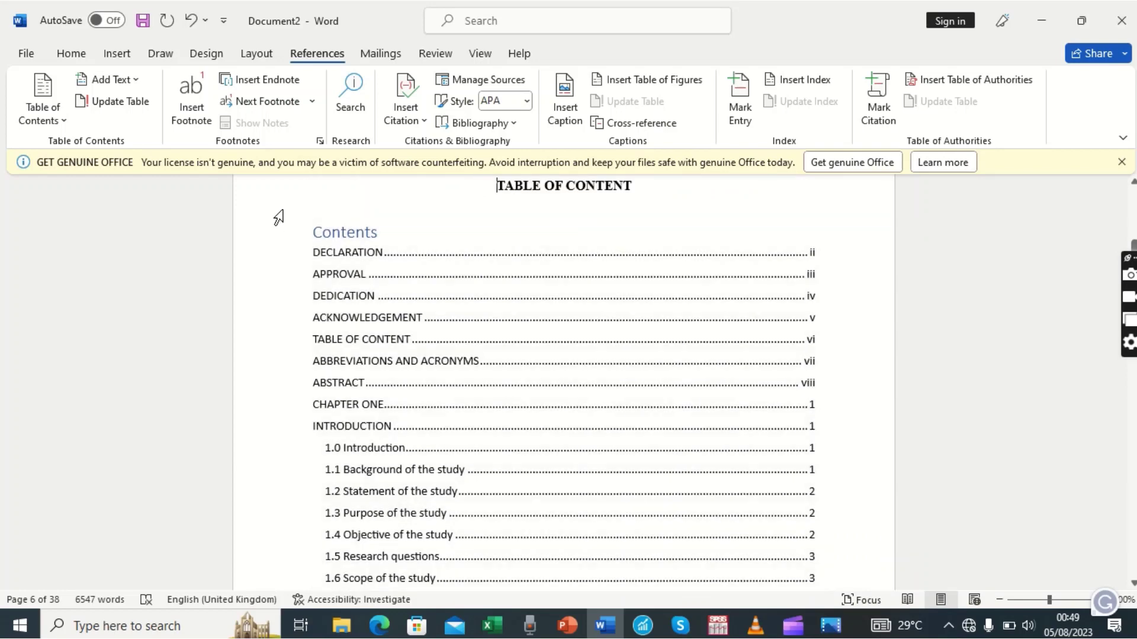
Select all table of contents entries from "DECLARATION" to "3.9 Limitations of the study" and set their font to Times New Roman
click(278, 259)
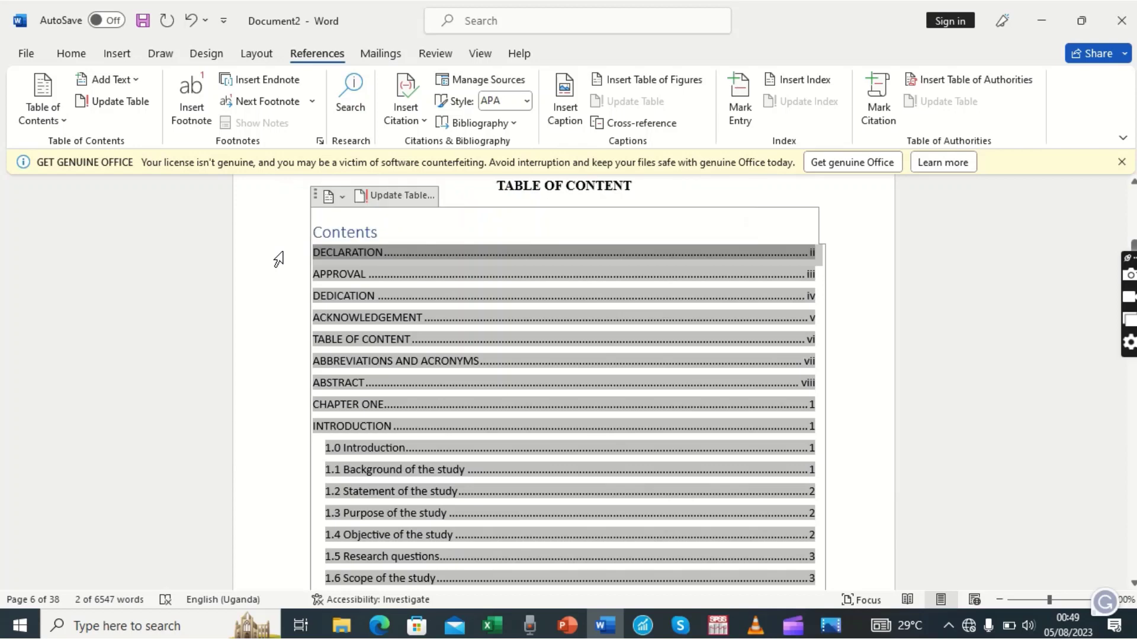
drag(278, 260, 496, 486)
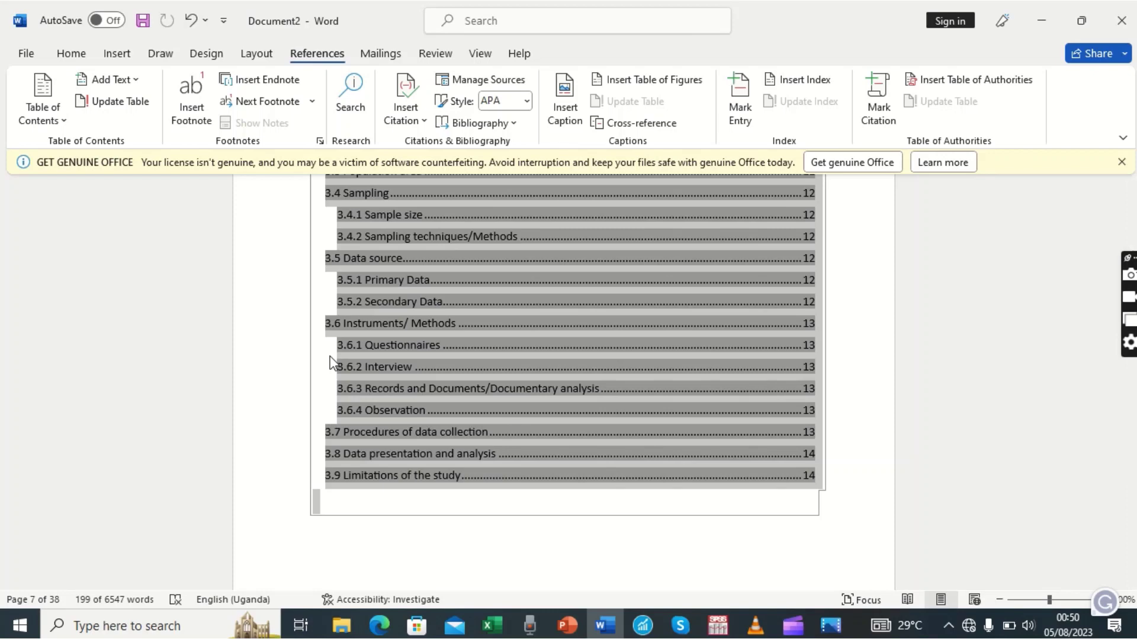
click(72, 54)
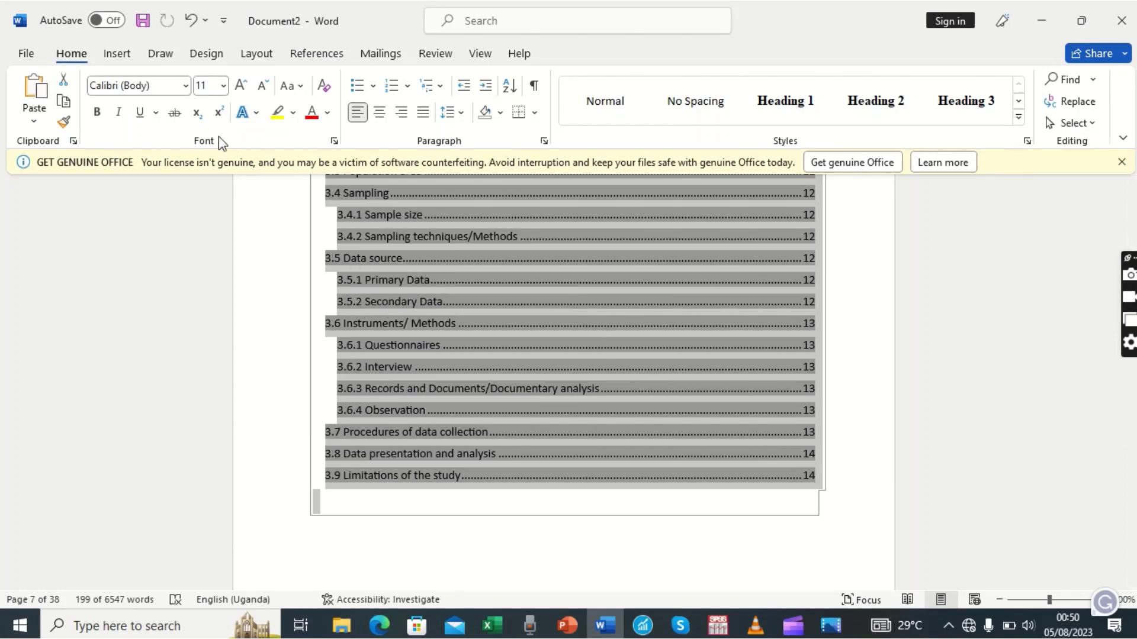
click(186, 87)
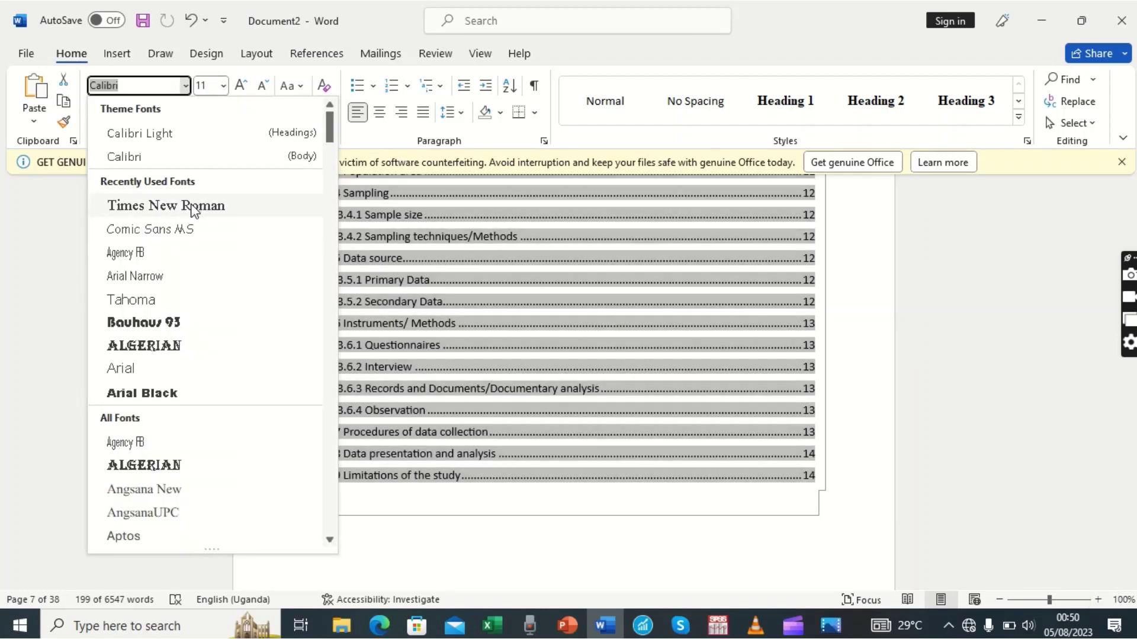
click(198, 205)
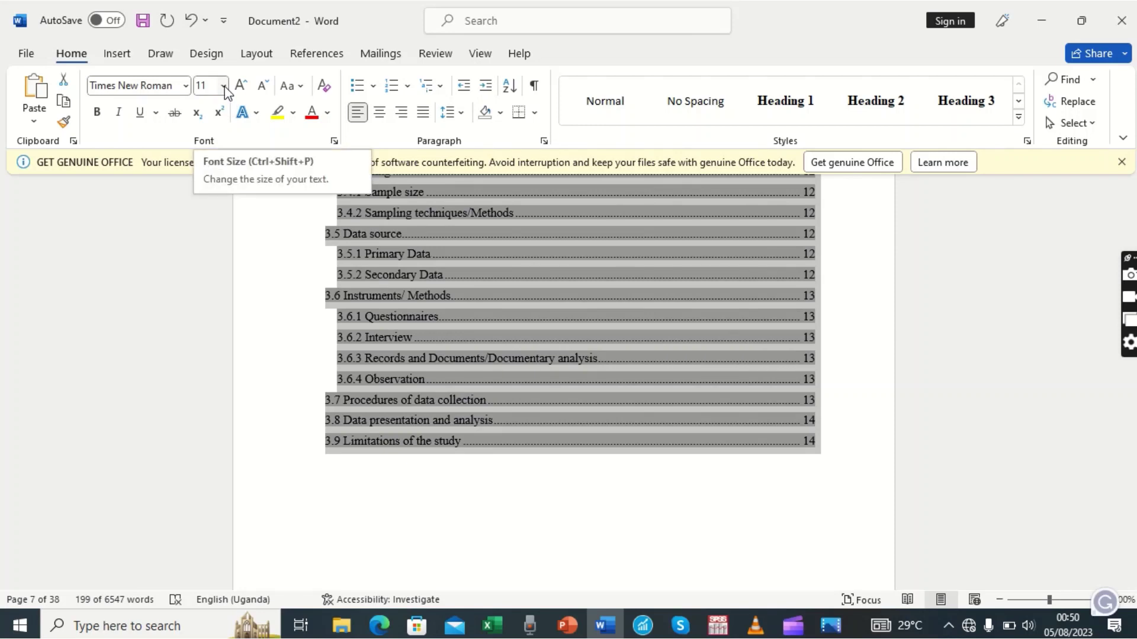
click(424, 116)
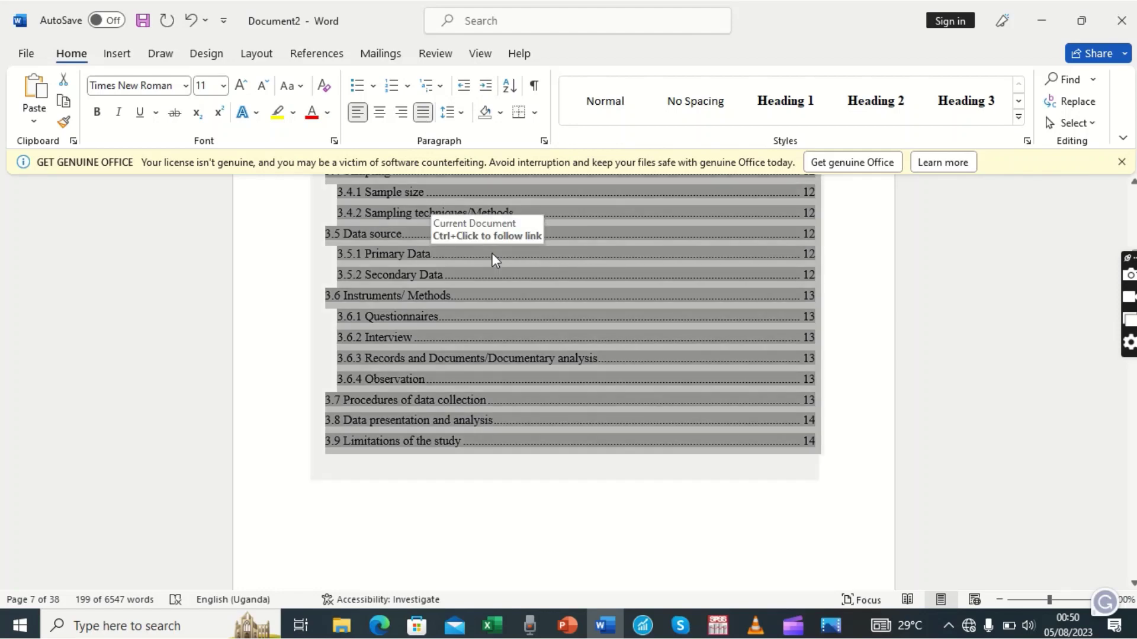
Deselect the entries and check the reformatted table of contents from the chapter three entries back up to the "TABLE OF CONTENT" title
click(857, 347)
key(Up)
key(Up)
key(Up)
key(Up)
key(Up)
key(Up)
key(Up)
key(Up)
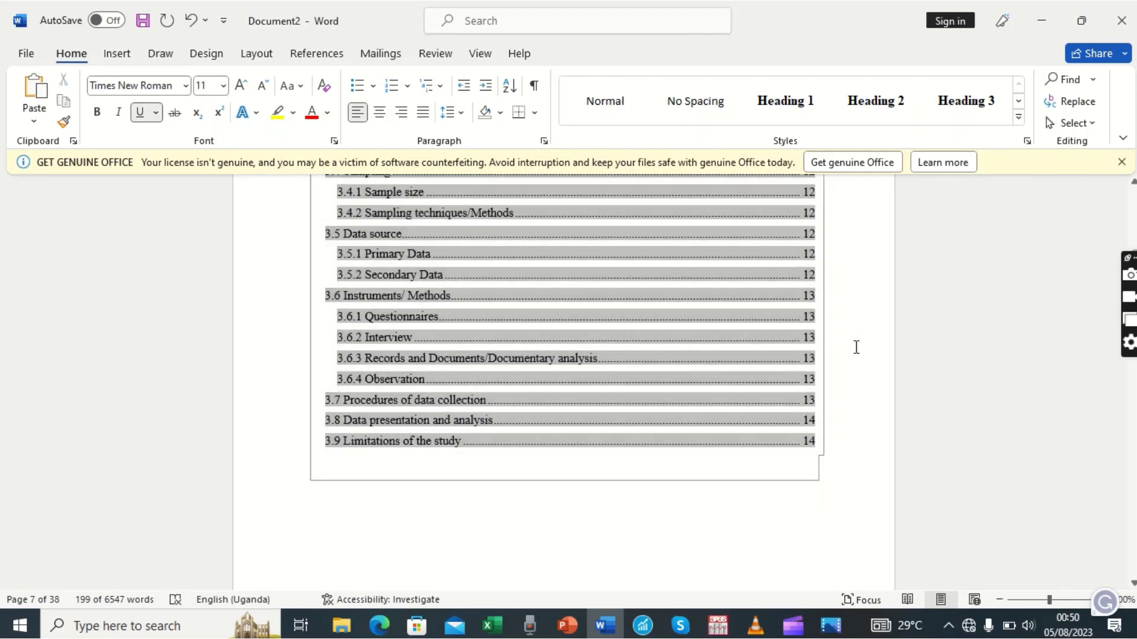
key(Up)
key(Up)
key(Up)
key(Up)
key(Up)
key(Up)
key(Up)
key(Up)
key(Up)
key(Up)
key(Up)
key(Up)
key(Up)
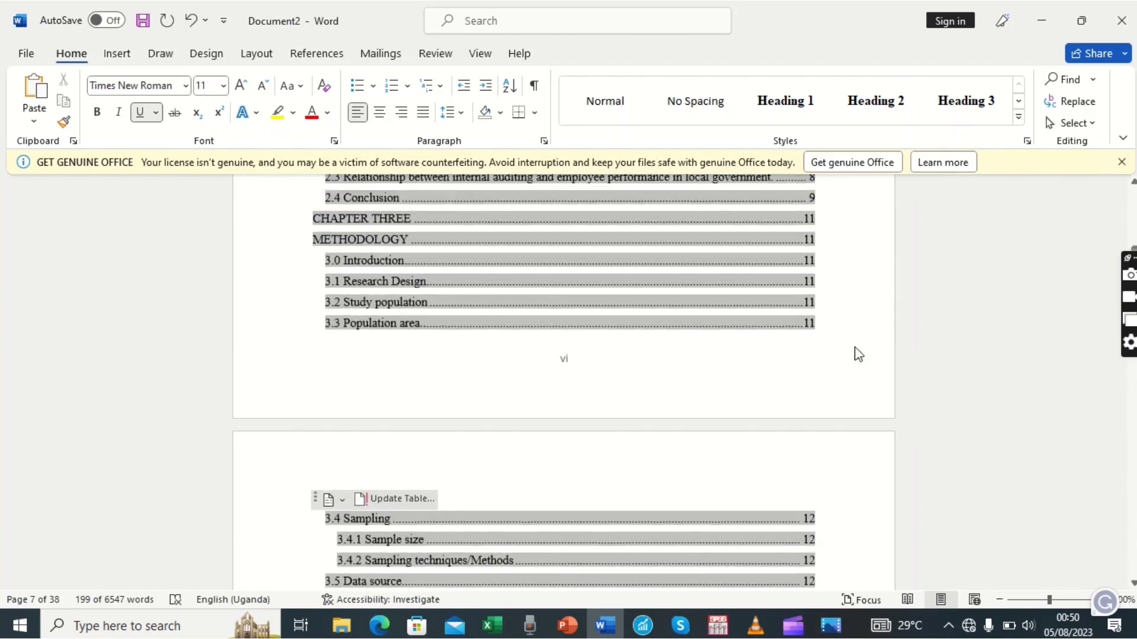
key(Up)
key(Up)
key(Up)
key(Up)
key(Up)
key(Up)
key(Up)
key(Up)
key(Up)
key(Up)
key(Up)
key(Up)
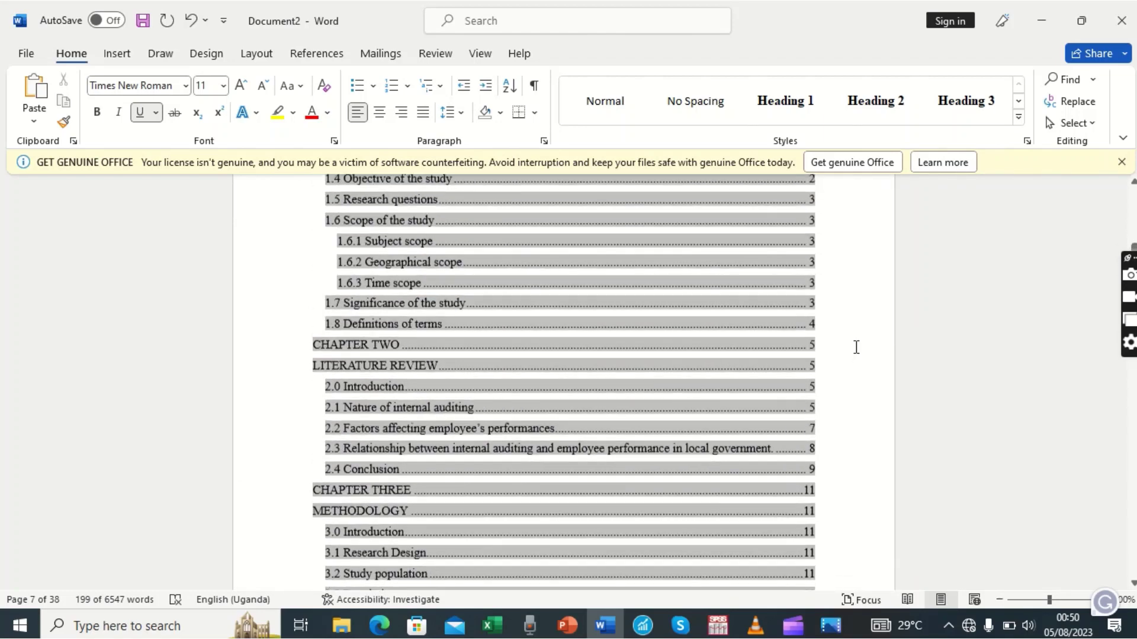
key(Up)
key(Up)
key(Up)
key(Up)
key(Up)
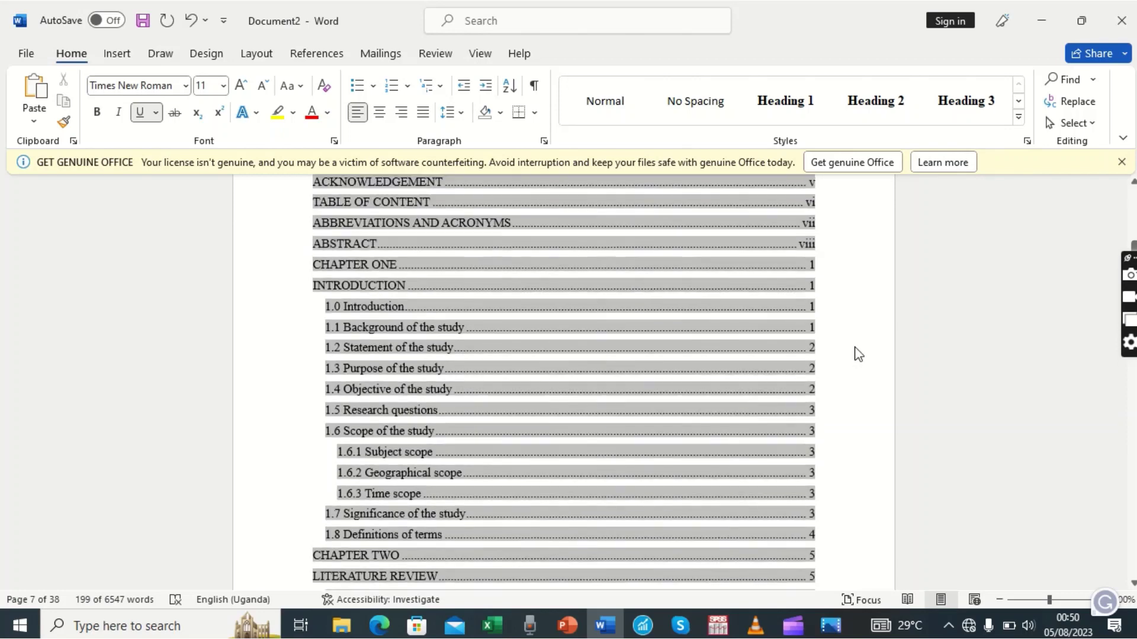
key(Up)
key(Up)
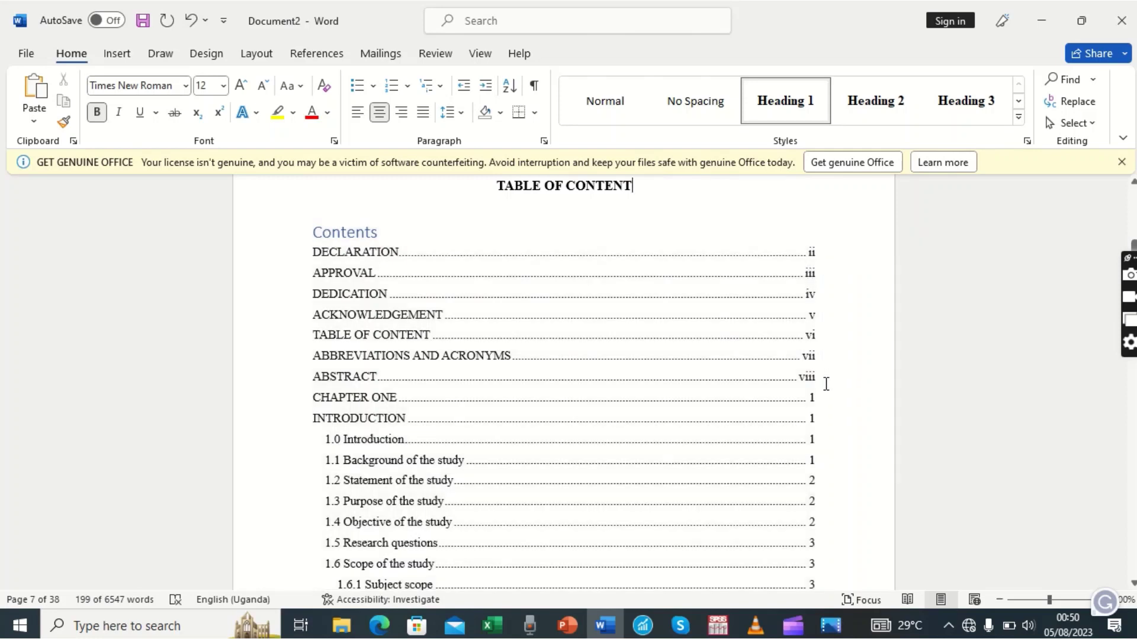
click(822, 379)
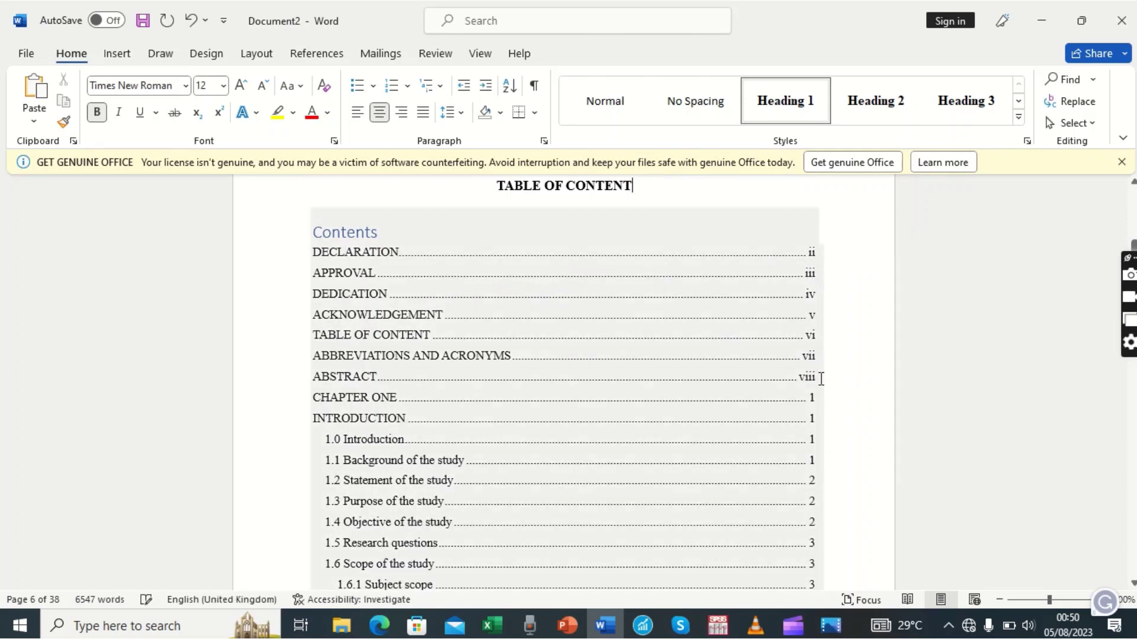